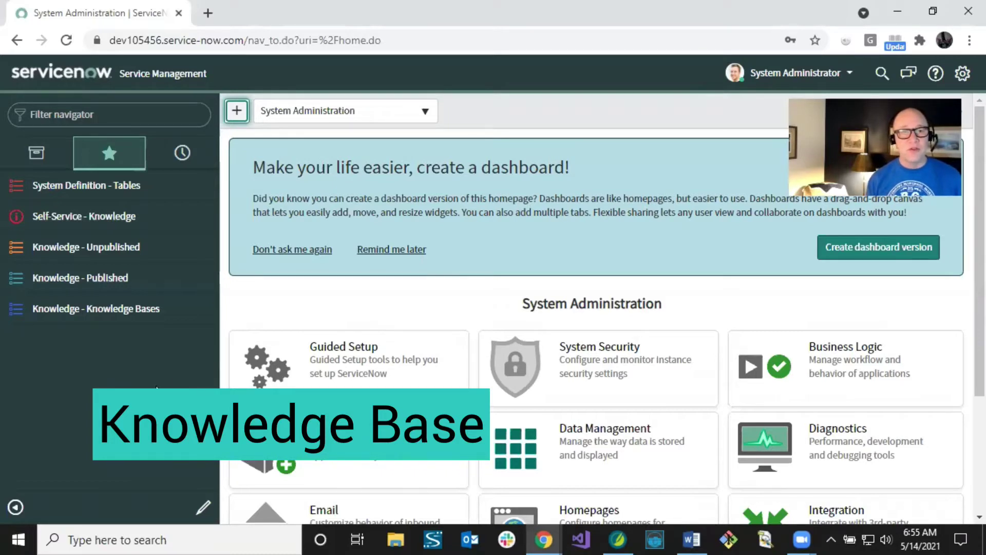
Step: View the list of knowledge bases, and open the fictionsoft knowledge base from the Self-Service Knowledge page
{"action": "left_click", "coordinate": [89, 316]}
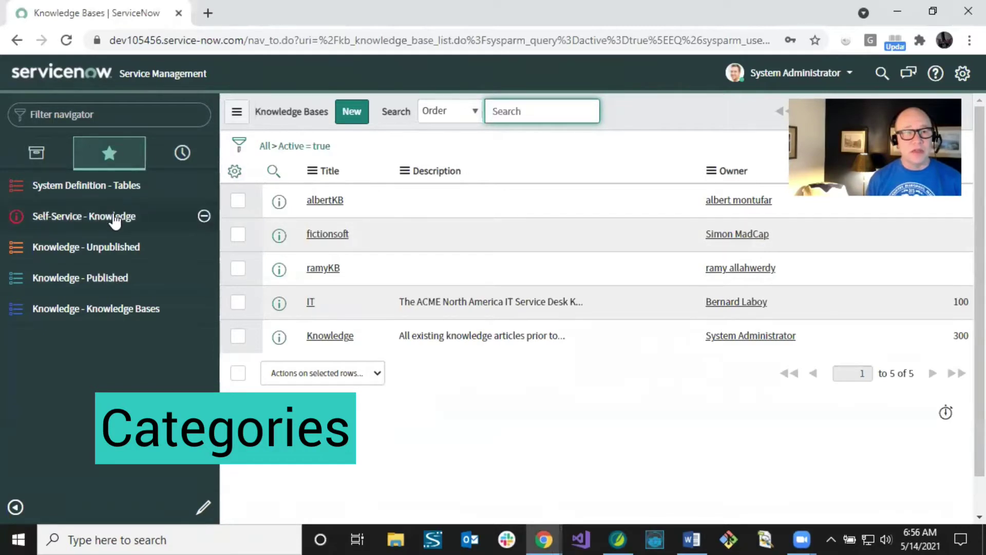
{"action": "left_click", "coordinate": [72, 220]}
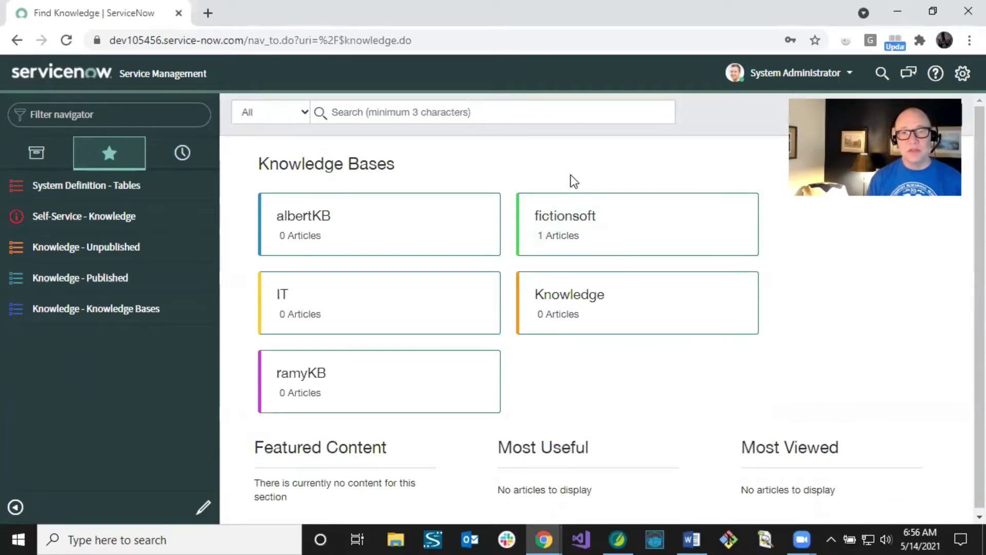
{"action": "left_click", "coordinate": [582, 207]}
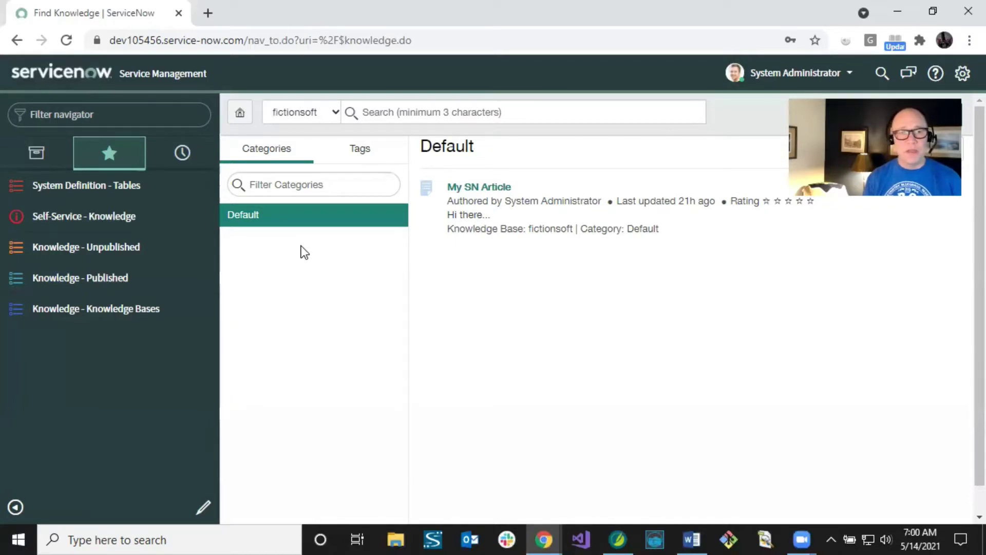
Step: Open the Users list under Users and Groups and search it by name for the fictionsoft owner's first name
{"action": "left_click", "coordinate": [111, 114]}
{"action": "type", "text": "users"}
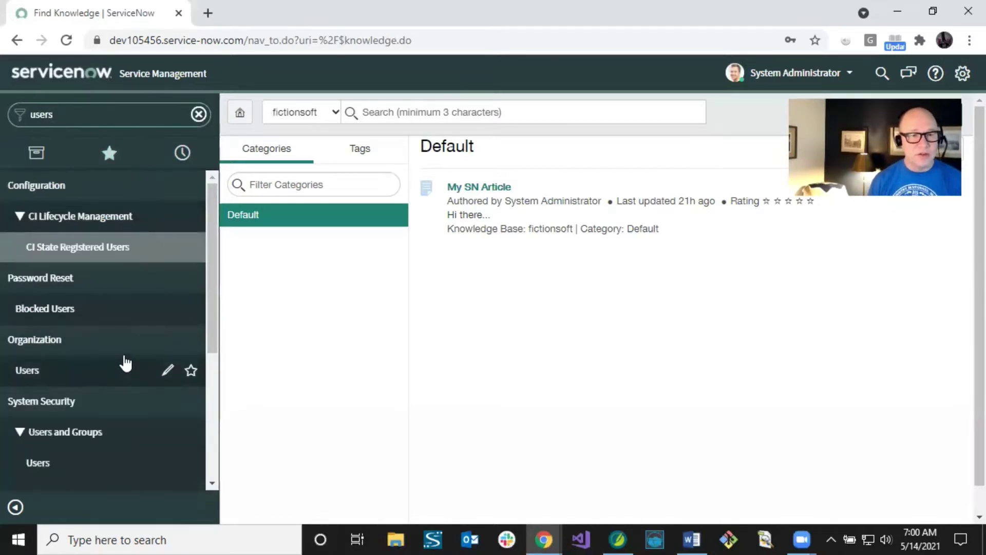
{"action": "left_click", "coordinate": [45, 465]}
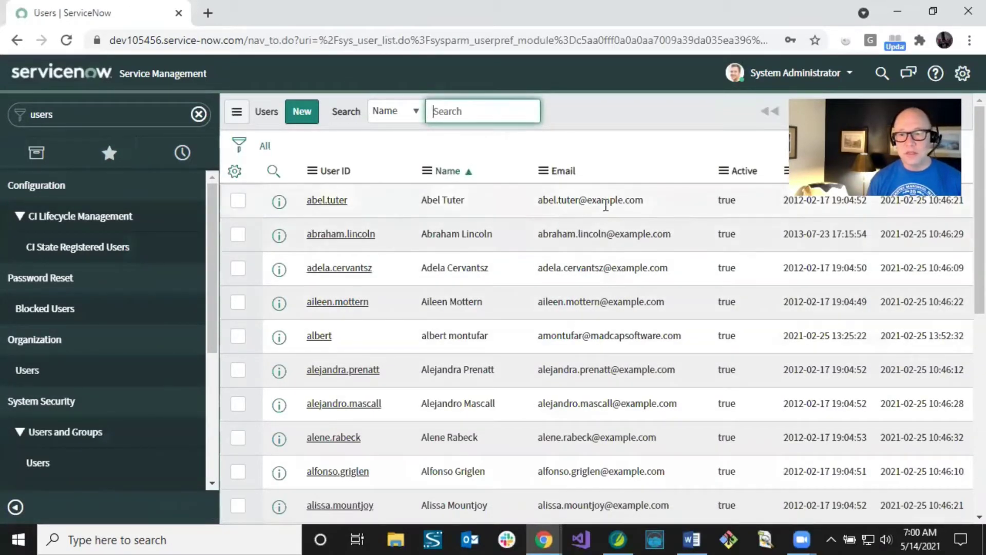
{"action": "left_click", "coordinate": [476, 112]}
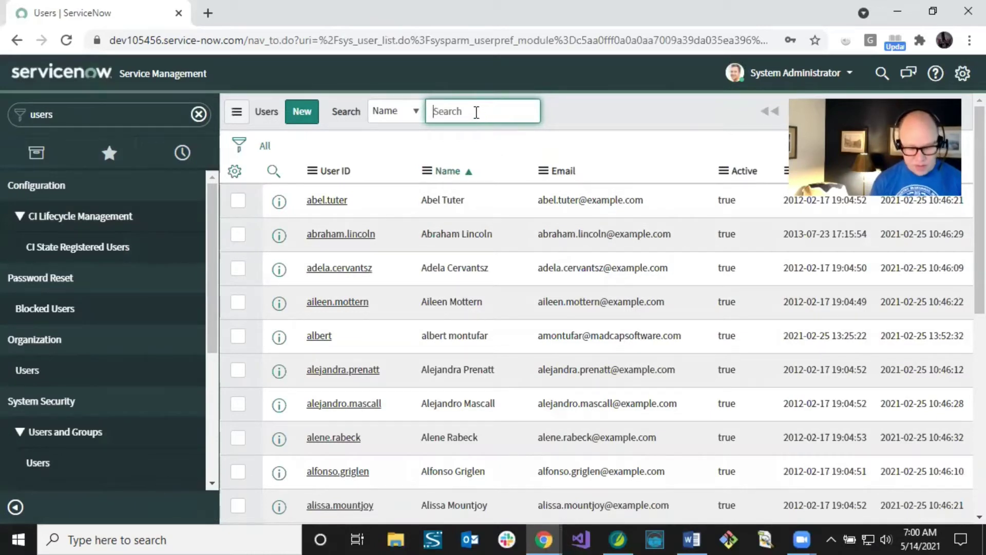
{"action": "type", "text": "simon"}
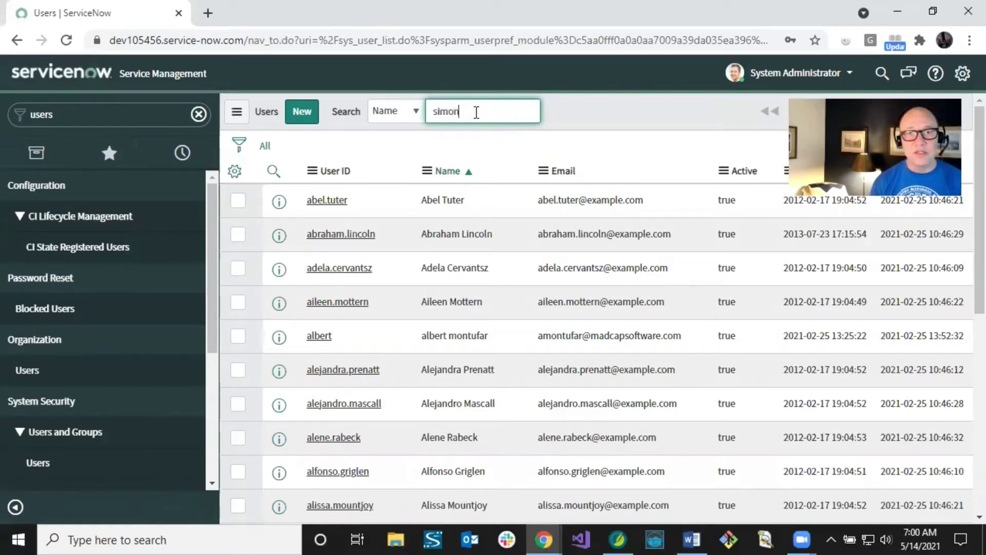
{"action": "key", "text": "Return"}
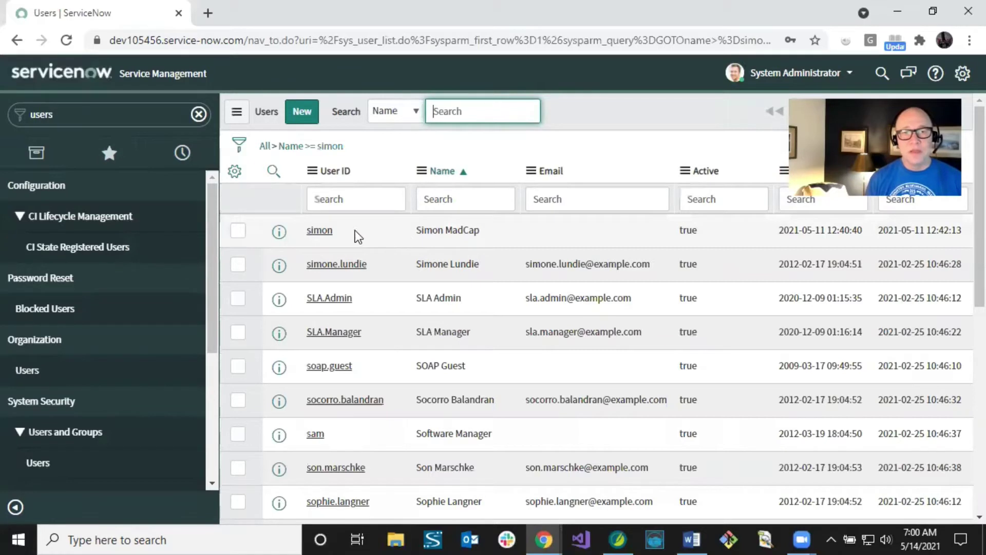
Step: Open the fictionsoft owner's user record and examine the roles assigned to it
{"action": "left_click", "coordinate": [322, 234]}
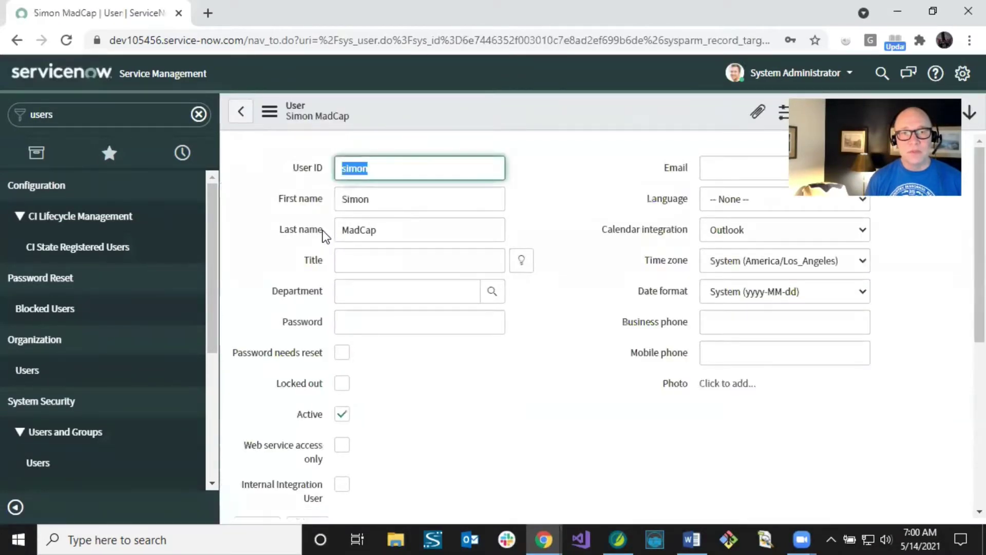
{"action": "scroll", "coordinate": [963, 273], "scroll_direction": "down", "scroll_amount": 4}
{"action": "scroll", "coordinate": [966, 372], "scroll_direction": "down", "scroll_amount": 3}
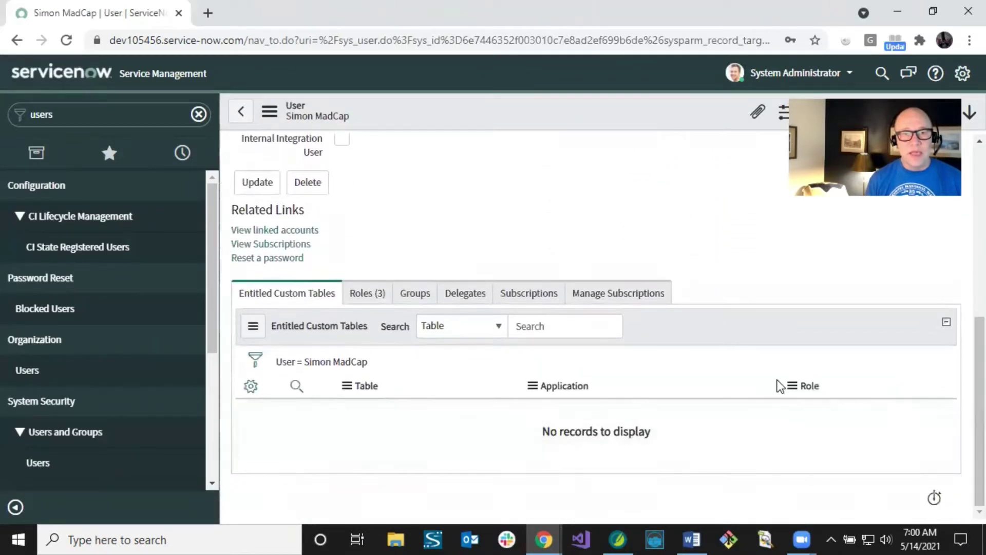
{"action": "left_click", "coordinate": [361, 297]}
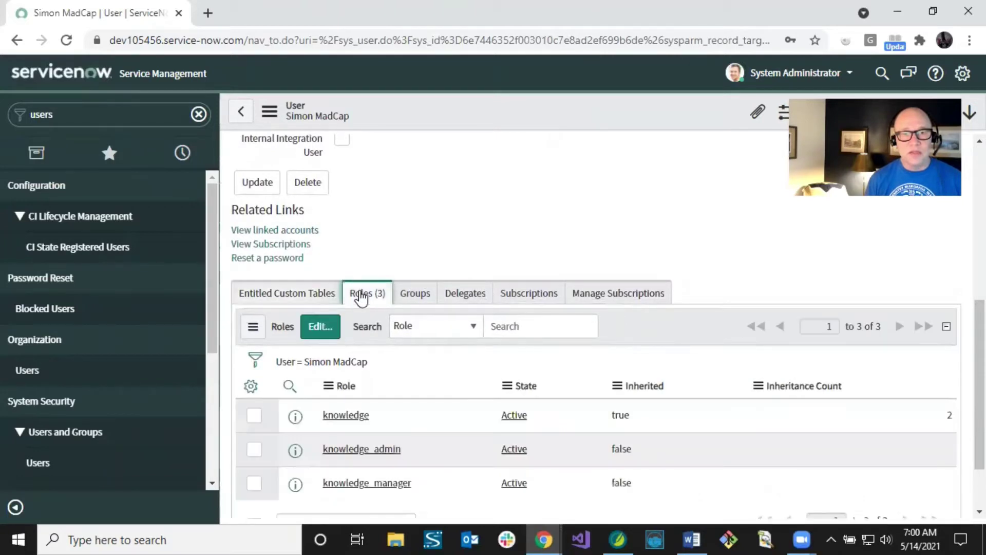
{"action": "scroll", "coordinate": [460, 343], "scroll_direction": "down", "scroll_amount": 2}
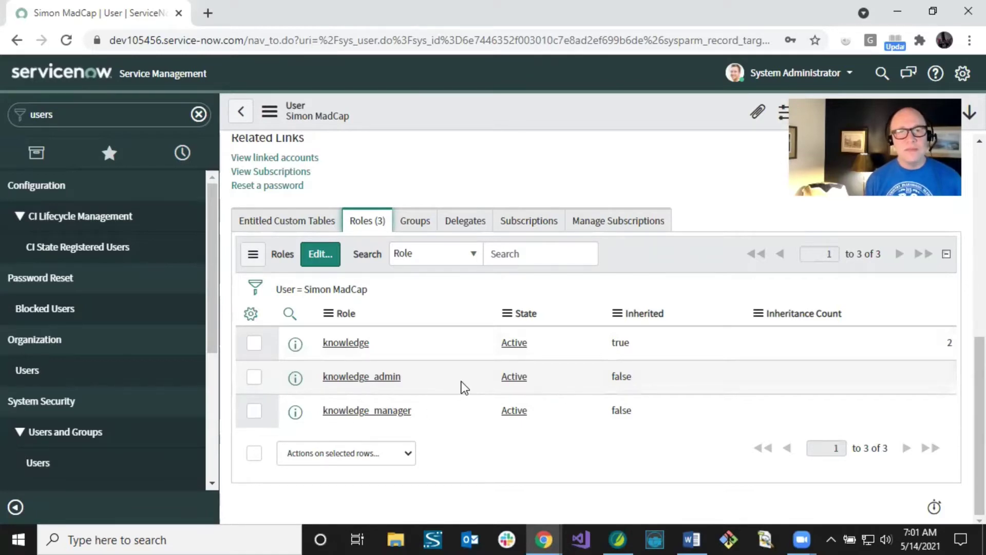
{"action": "scroll", "coordinate": [461, 381], "scroll_direction": "up", "scroll_amount": 3}
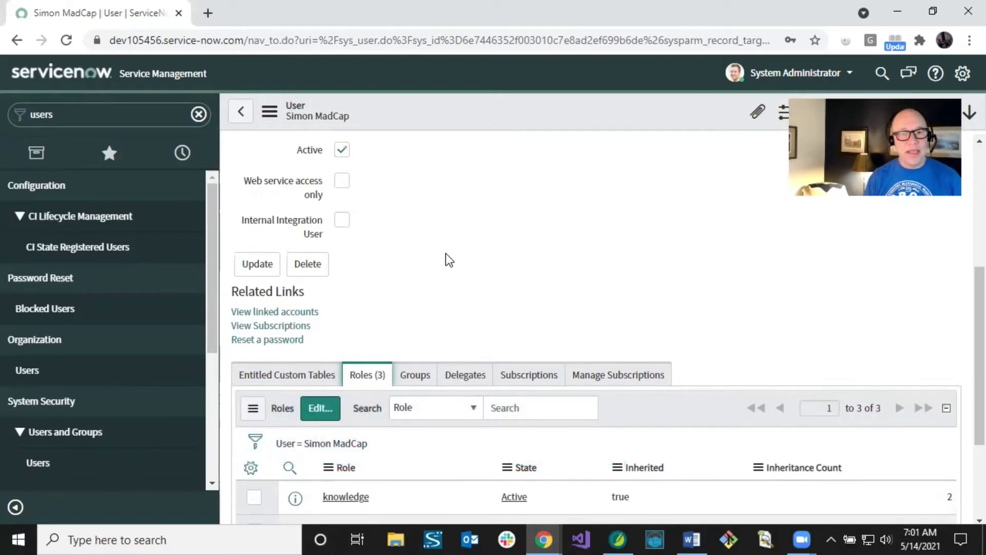
{"action": "scroll", "coordinate": [448, 260], "scroll_direction": "down", "scroll_amount": 2}
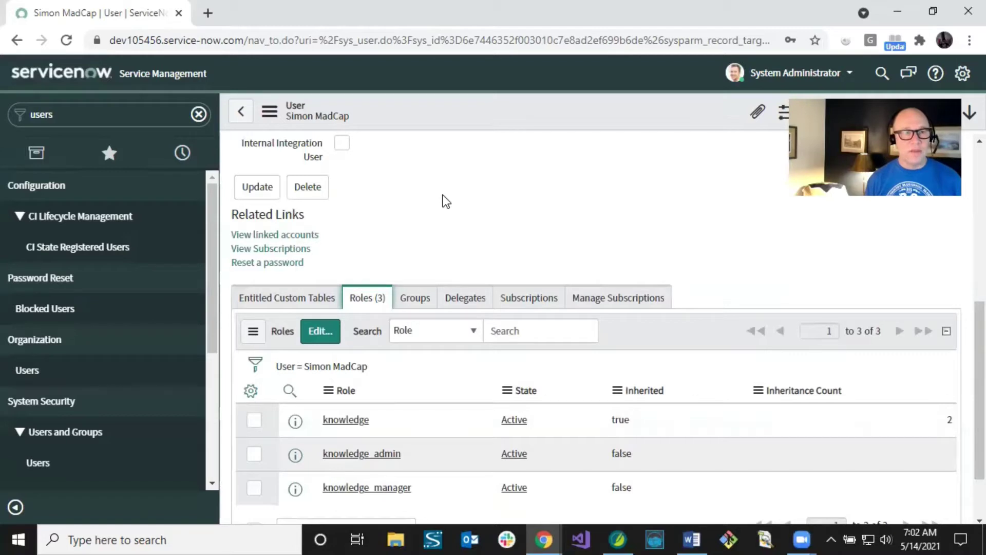
Step: Clear the navigator filter, open the System Definition tables list and search table names for "kb"
{"action": "left_click", "coordinate": [199, 114]}
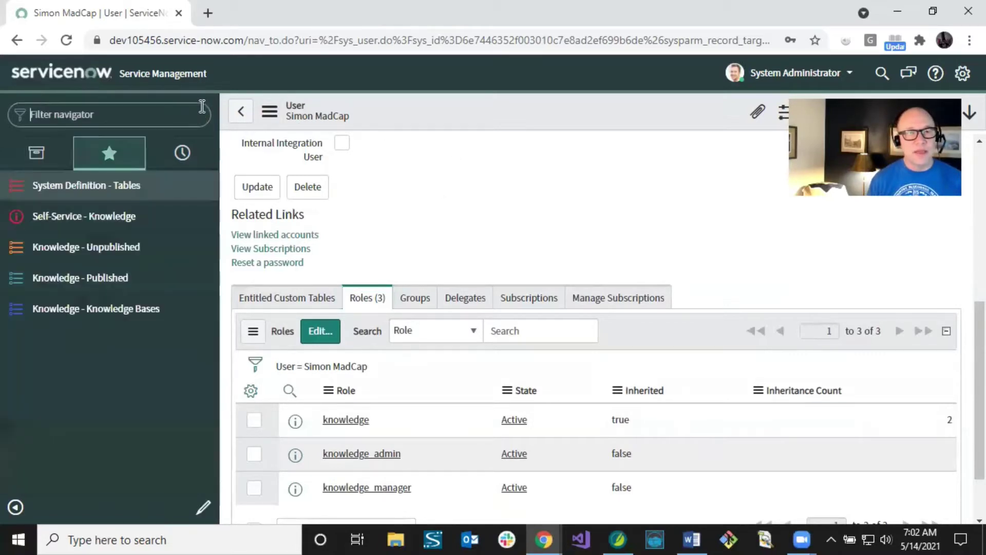
{"action": "left_click", "coordinate": [120, 186]}
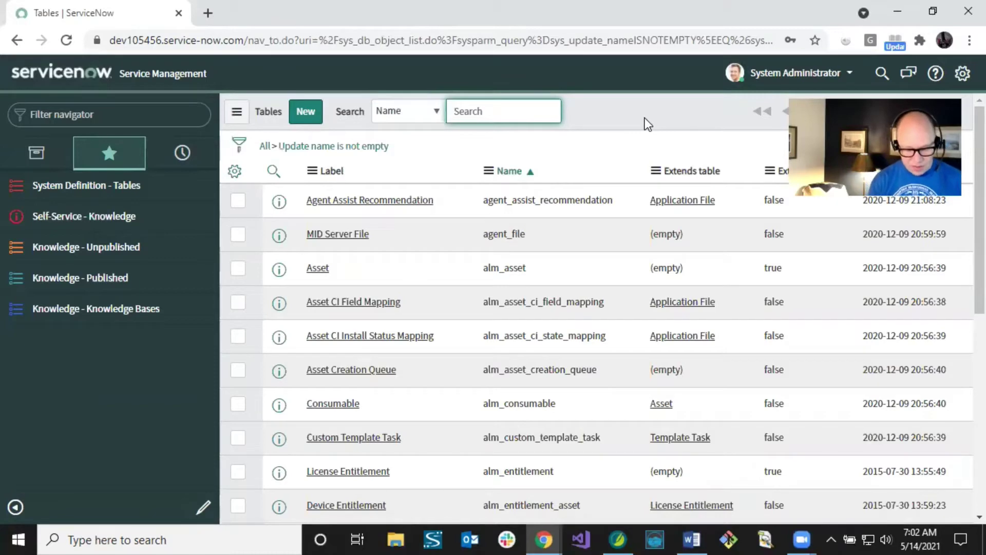
{"action": "type", "text": "kb"}
{"action": "key", "text": "Return"}
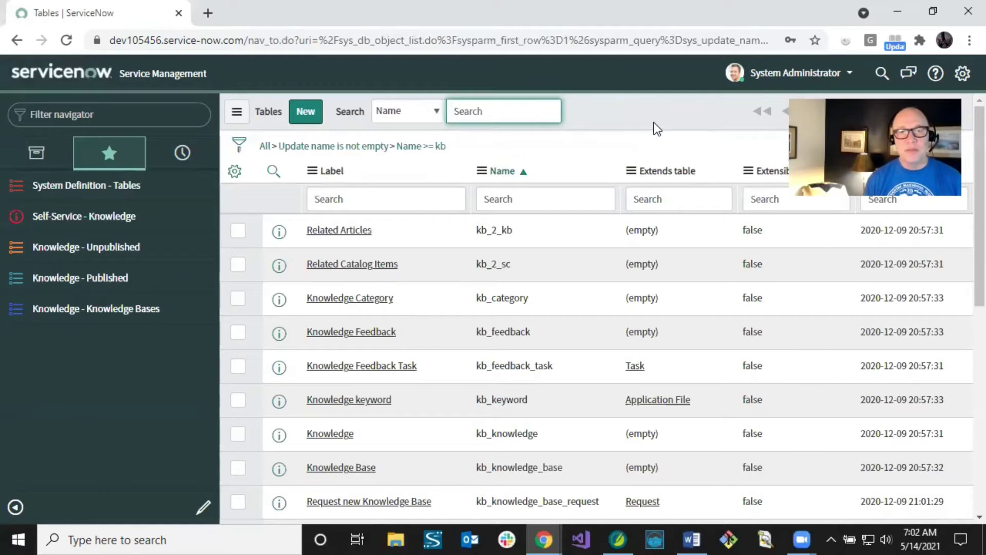
{"action": "scroll", "coordinate": [536, 274], "scroll_direction": "down", "scroll_amount": 2}
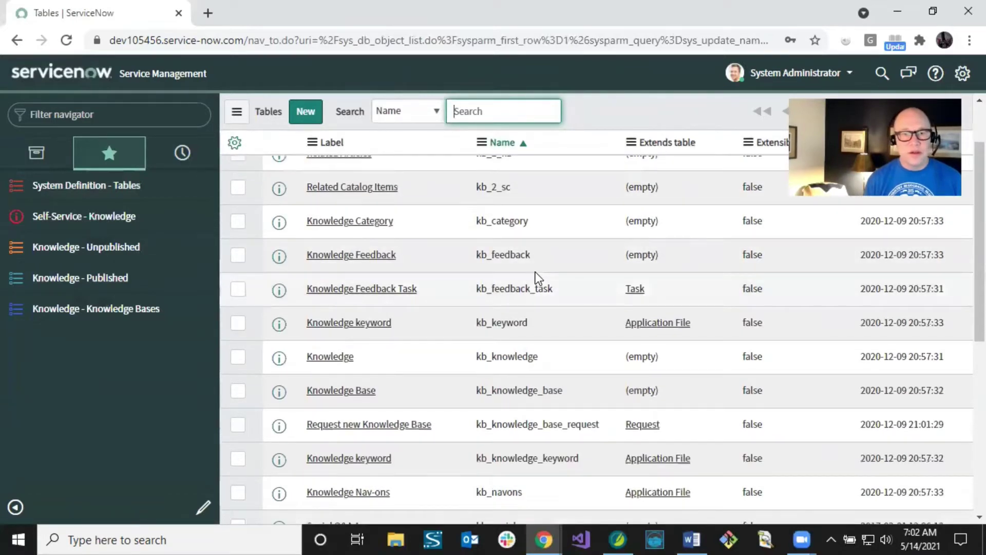
{"action": "scroll", "coordinate": [536, 274], "scroll_direction": "down", "scroll_amount": 2}
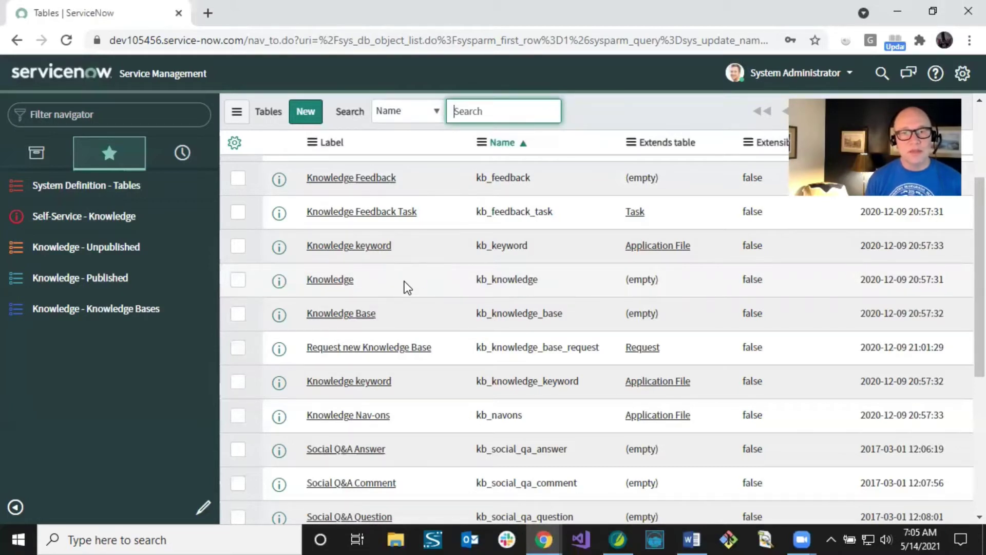
Step: Open the Knowledge table (kb_knowledge) and examine the required role of its active create access control
{"action": "left_click", "coordinate": [336, 281]}
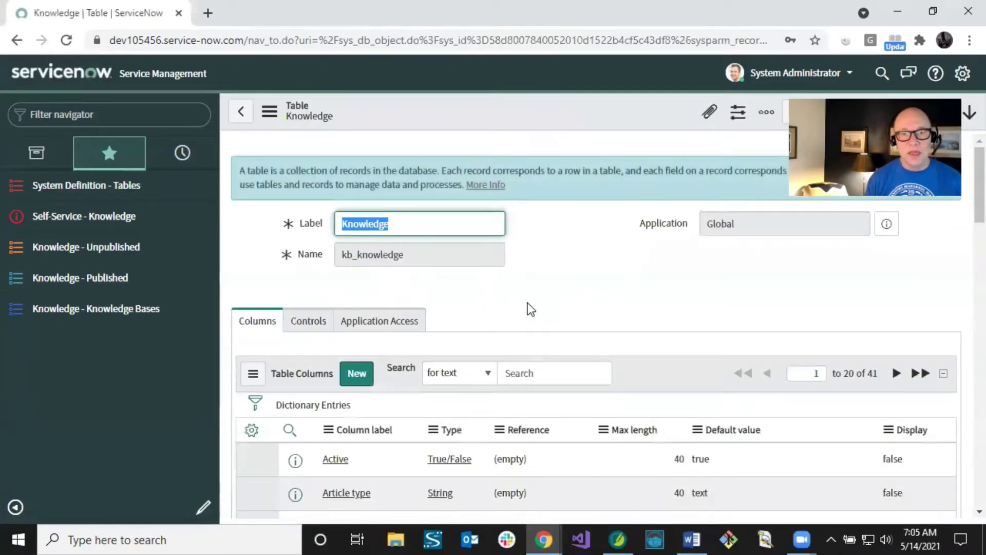
{"action": "scroll", "coordinate": [532, 303], "scroll_direction": "down", "scroll_amount": 10}
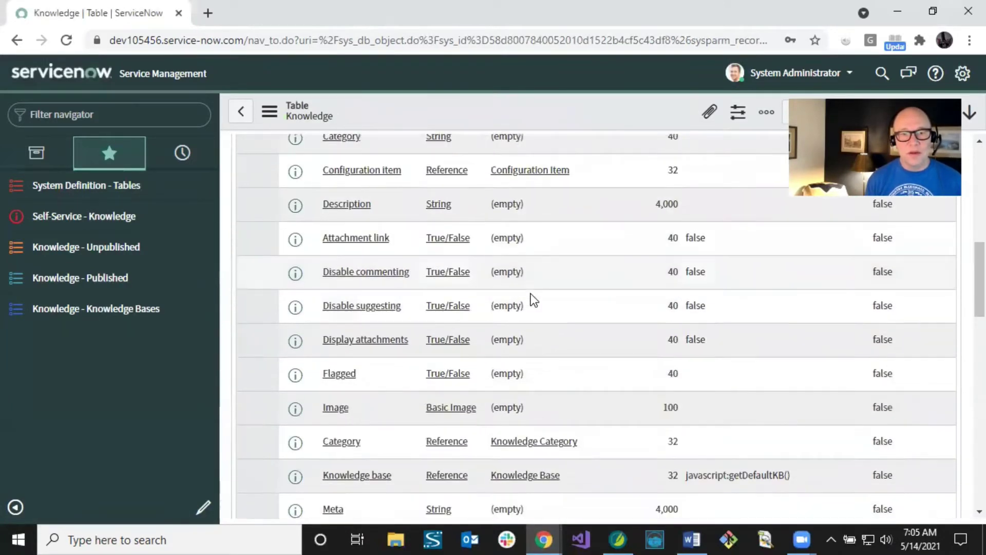
{"action": "scroll", "coordinate": [532, 298], "scroll_direction": "down", "scroll_amount": 9}
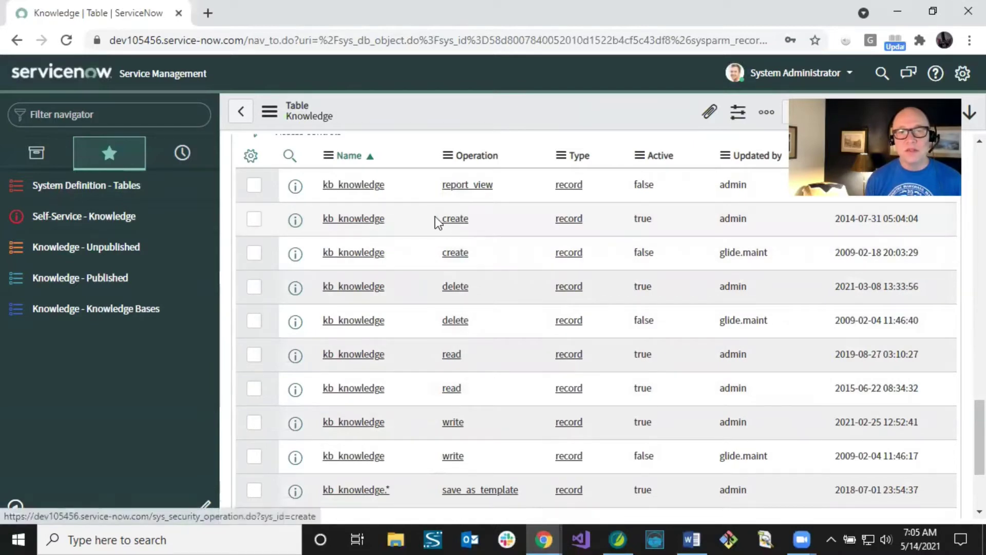
{"action": "left_click", "coordinate": [360, 219]}
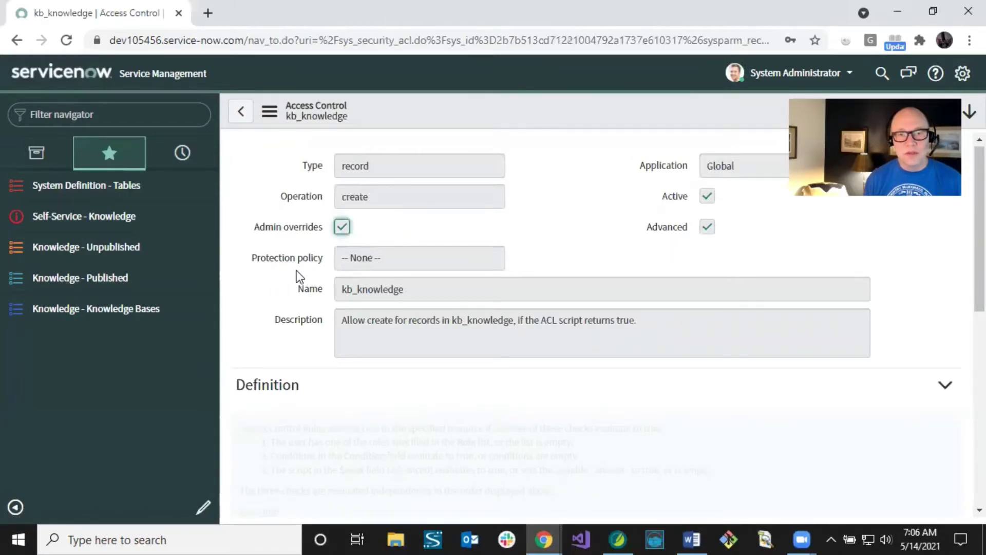
{"action": "scroll", "coordinate": [297, 271], "scroll_direction": "down", "scroll_amount": 5}
{"action": "scroll", "coordinate": [297, 270], "scroll_direction": "up", "scroll_amount": 1}
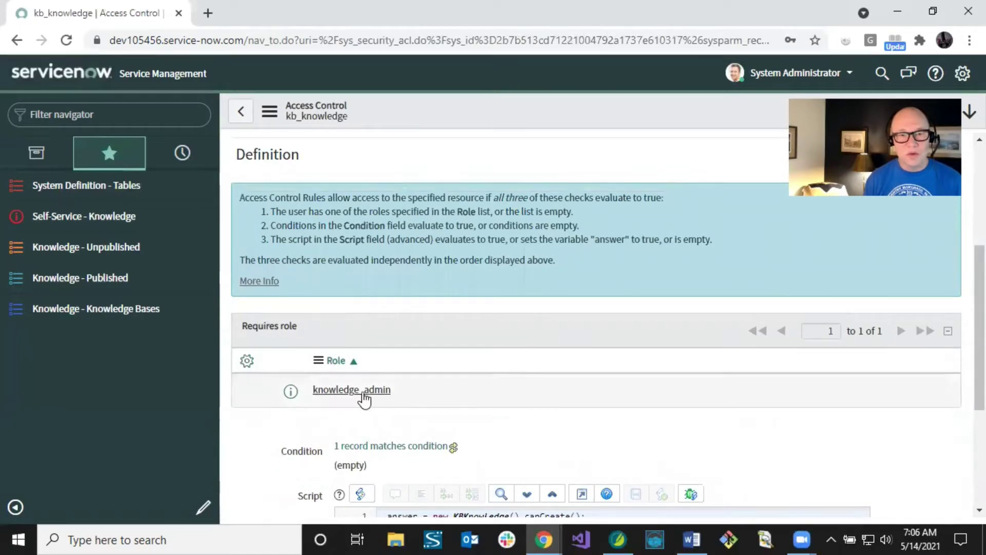
{"action": "scroll", "coordinate": [457, 376], "scroll_direction": "up", "scroll_amount": 5}
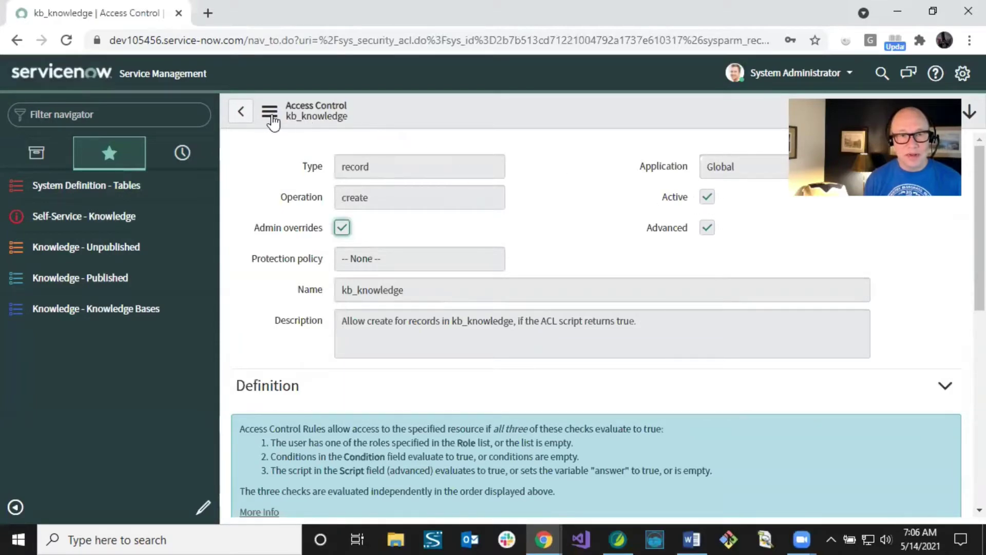
Step: Return to the Tables list and reopen the Knowledge table (kb_knowledge) at its list of access controls
{"action": "left_click", "coordinate": [243, 115]}
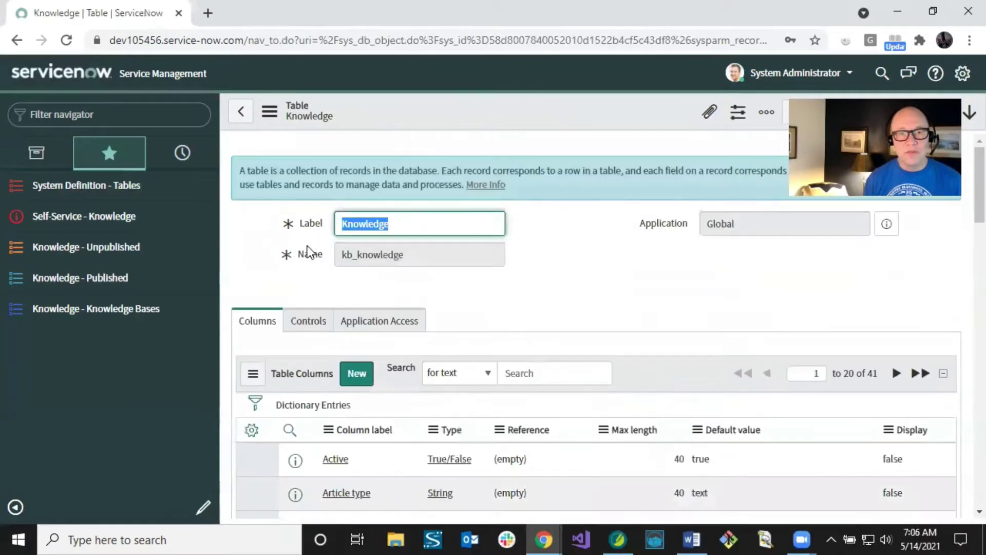
{"action": "left_click", "coordinate": [244, 120]}
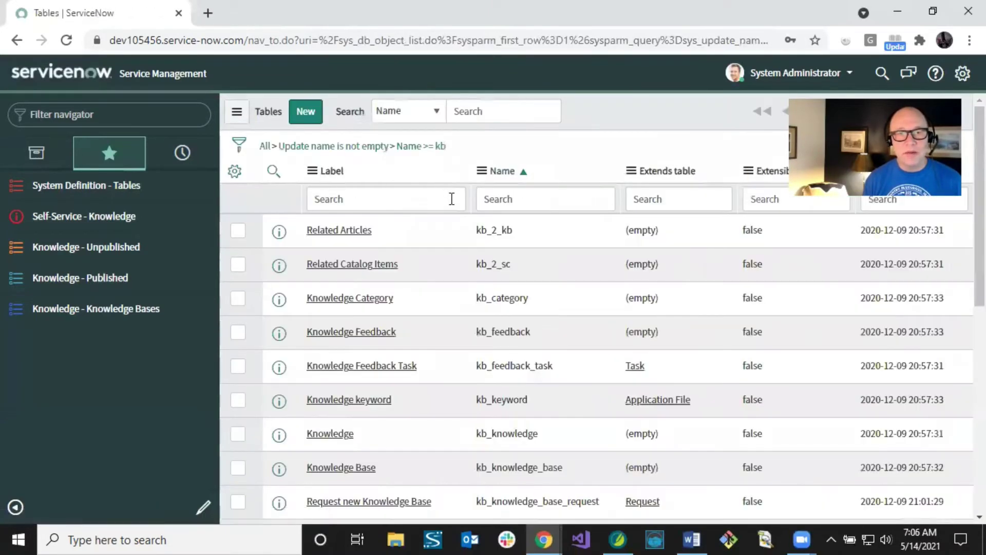
{"action": "scroll", "coordinate": [478, 283], "scroll_direction": "down", "scroll_amount": 3}
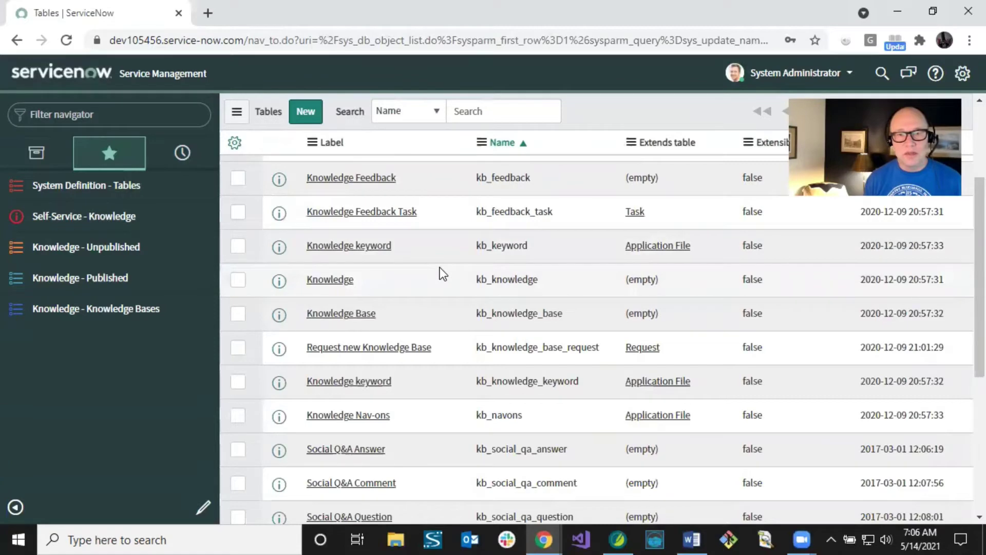
{"action": "left_click", "coordinate": [329, 280]}
{"action": "scroll", "coordinate": [354, 284], "scroll_direction": "down", "scroll_amount": 8}
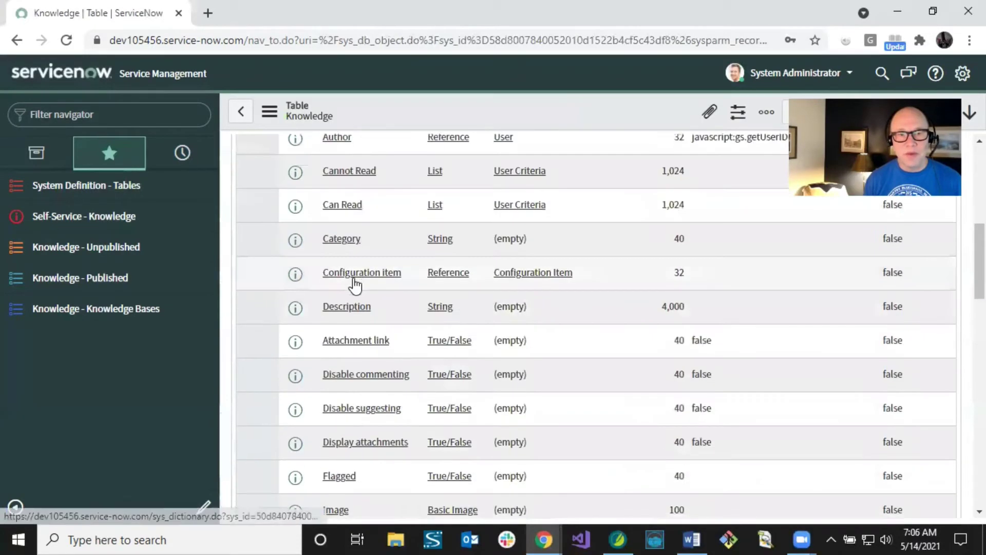
{"action": "scroll", "coordinate": [355, 285], "scroll_direction": "down", "scroll_amount": 15}
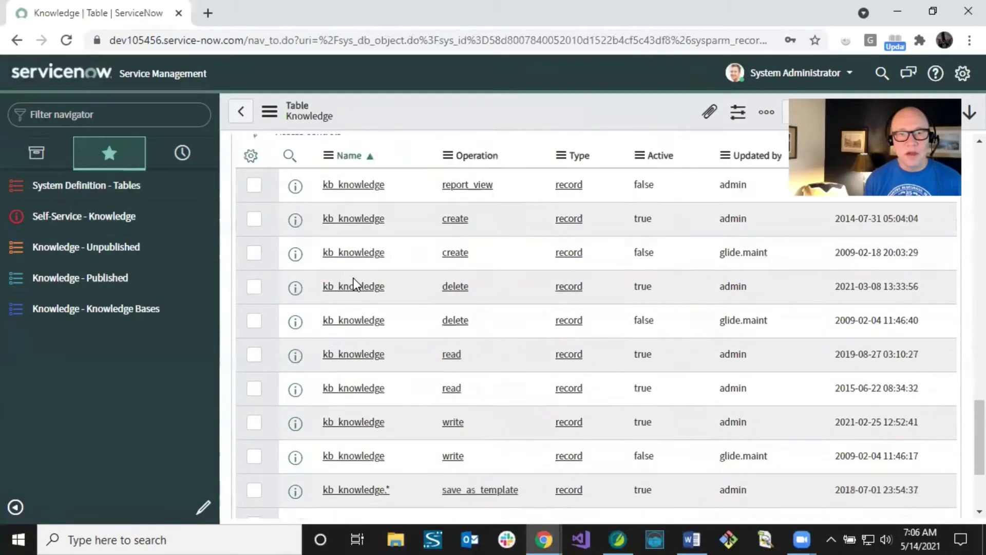
{"action": "scroll", "coordinate": [354, 283], "scroll_direction": "down", "scroll_amount": 2}
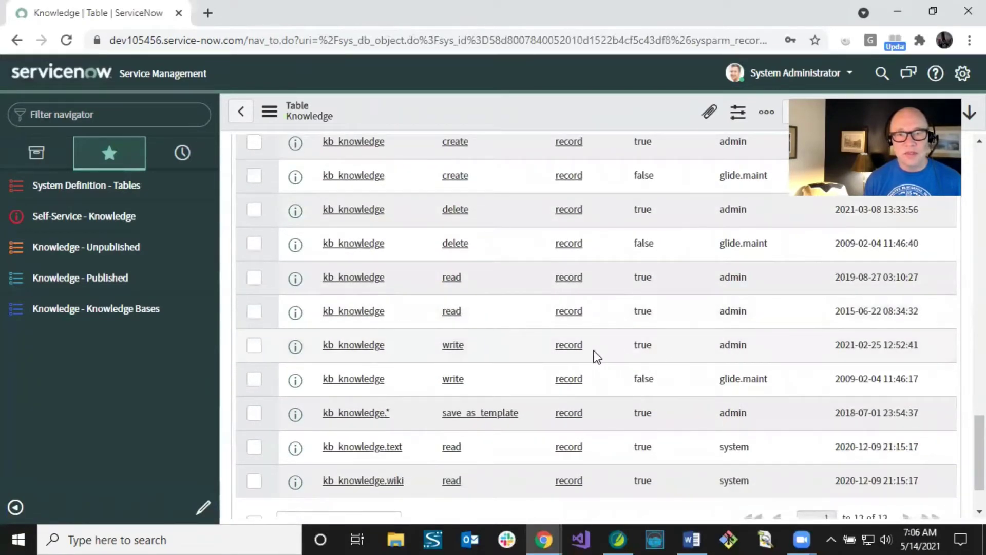
Step: Open the active write access control of kb_knowledge and examine its required role and the else branch of its script
{"action": "left_click", "coordinate": [334, 346]}
{"action": "scroll", "coordinate": [306, 339], "scroll_direction": "down", "scroll_amount": 1}
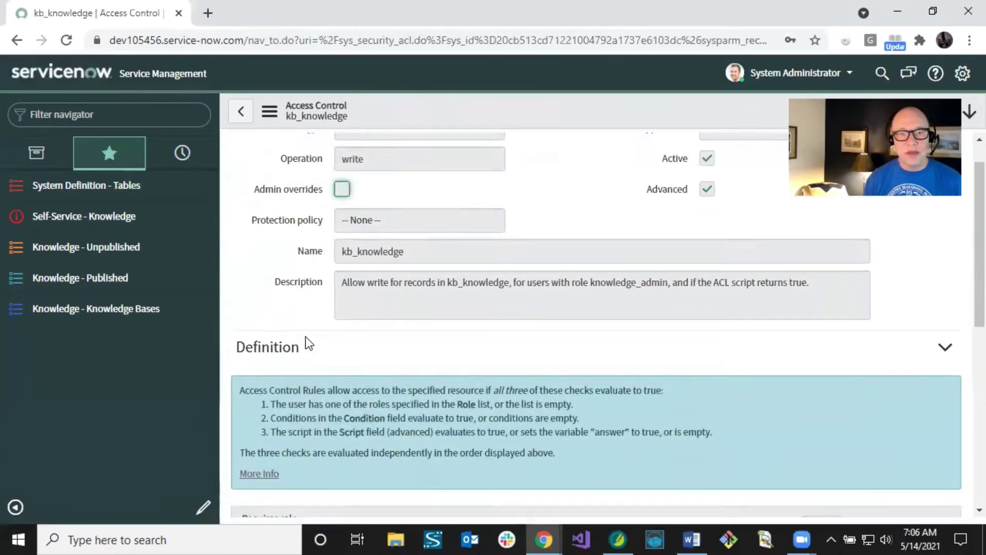
{"action": "scroll", "coordinate": [306, 344], "scroll_direction": "down", "scroll_amount": 8}
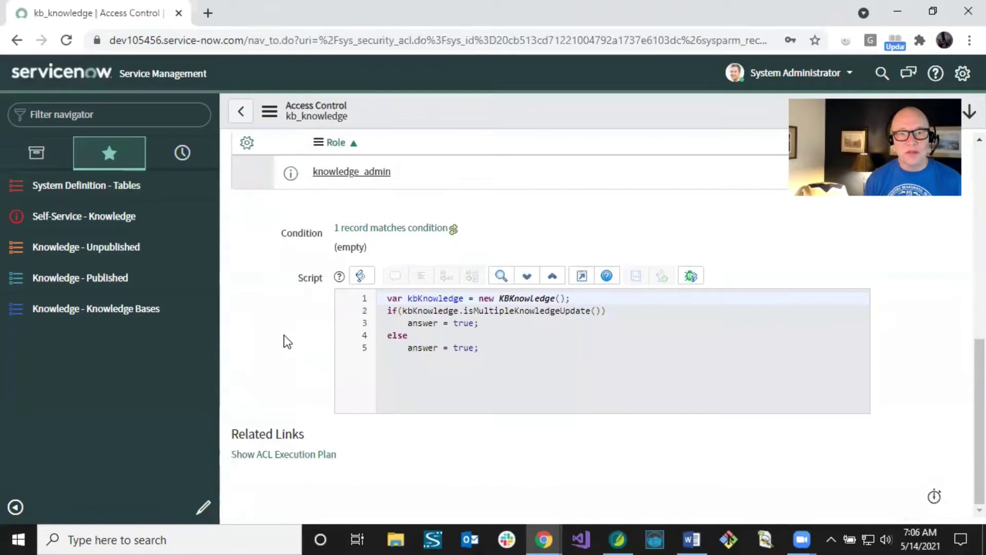
{"action": "left_click_drag", "start_coordinate": [388, 341], "coordinate": [491, 352]}
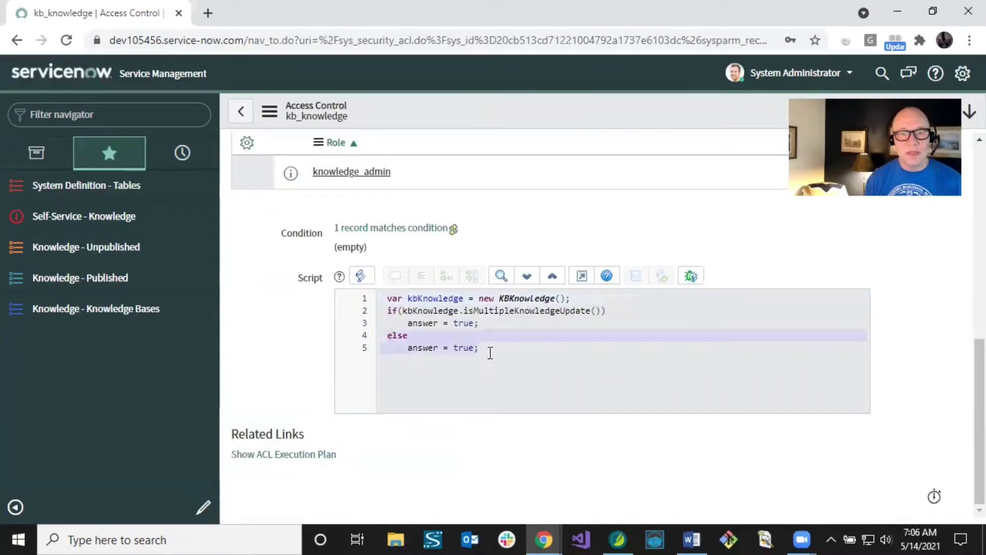
{"action": "left_click", "coordinate": [491, 353]}
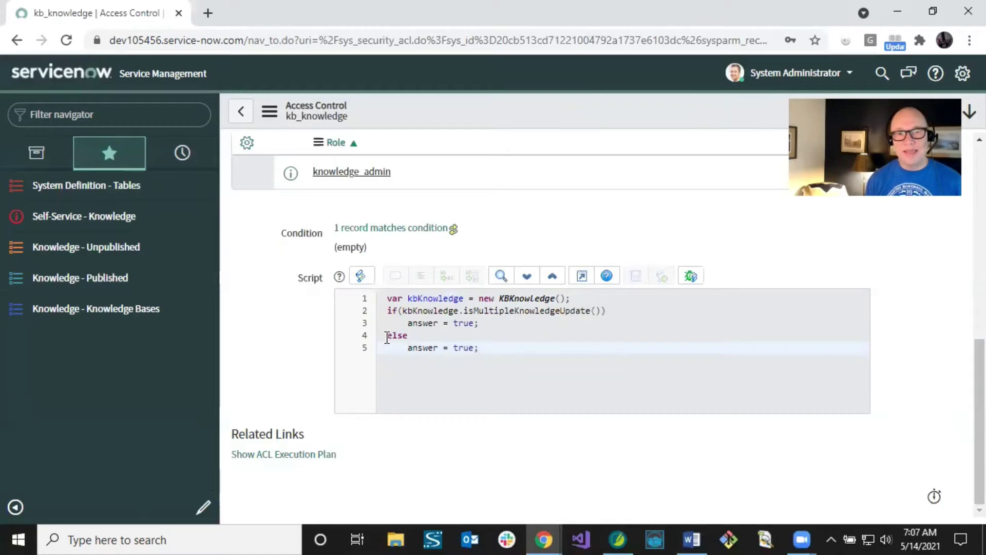
Step: Highlight the else branch in the write access control's script and review the rule's description, definition and required role
{"action": "left_click_drag", "start_coordinate": [409, 348], "coordinate": [443, 351]}
{"action": "left_click", "coordinate": [491, 346]}
{"action": "left_click", "coordinate": [384, 334], "text": "shift"}
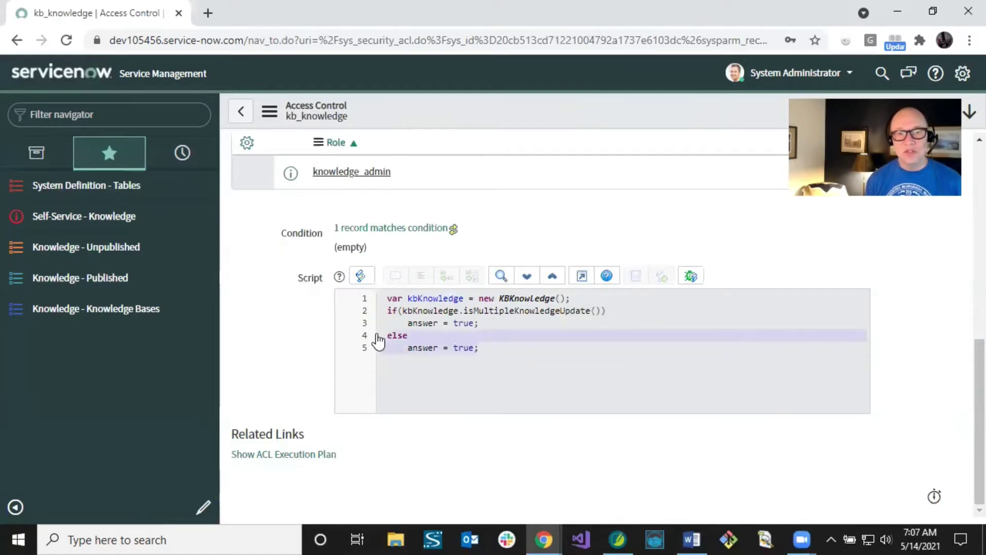
{"action": "left_click", "coordinate": [419, 336]}
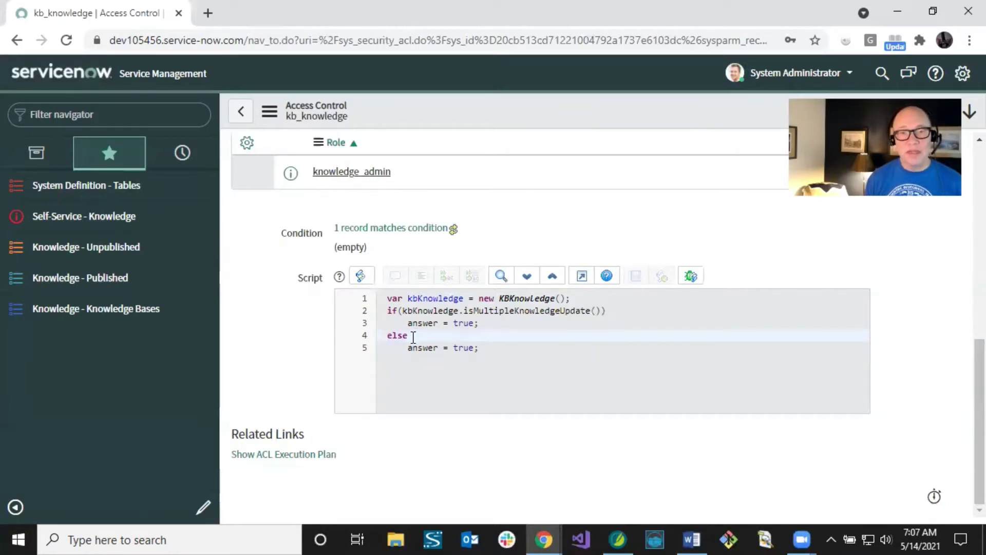
{"action": "scroll", "coordinate": [457, 344], "scroll_direction": "up", "scroll_amount": 2}
{"action": "scroll", "coordinate": [456, 345], "scroll_direction": "up", "scroll_amount": 5}
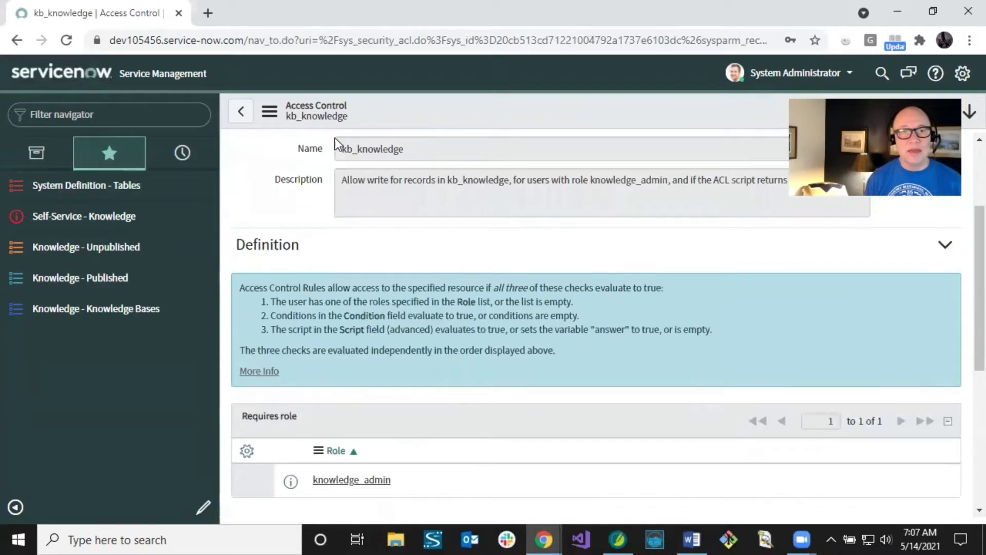
{"action": "scroll", "coordinate": [335, 154], "scroll_direction": "down", "scroll_amount": 7}
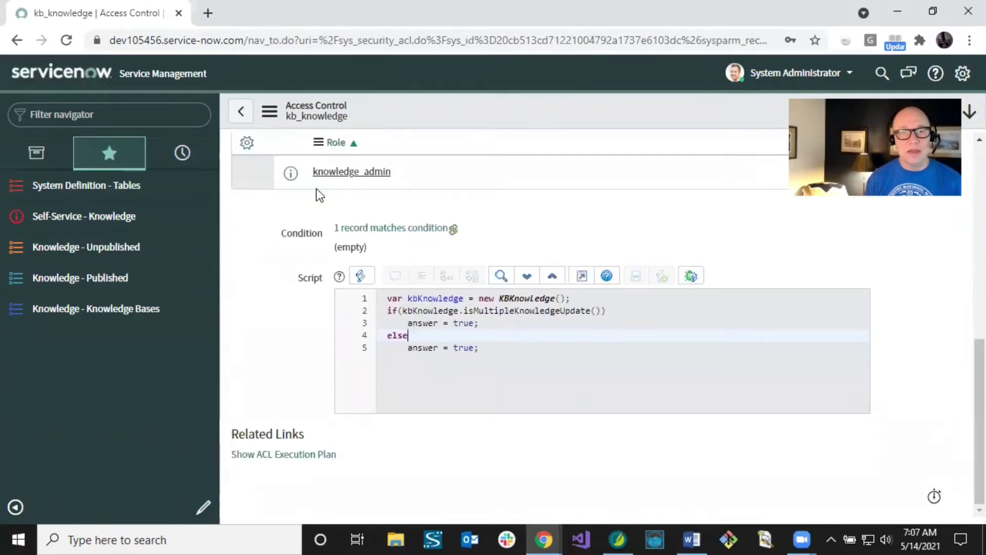
Step: Leave the access control and the Knowledge table record, and look through the Tables list for the category table
{"action": "left_click", "coordinate": [241, 111]}
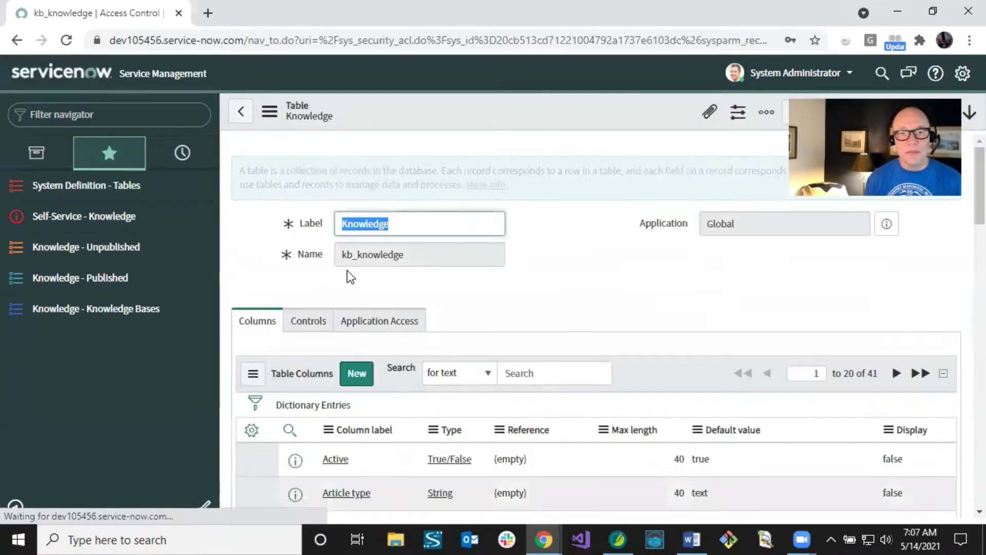
{"action": "scroll", "coordinate": [353, 279], "scroll_direction": "down", "scroll_amount": 2}
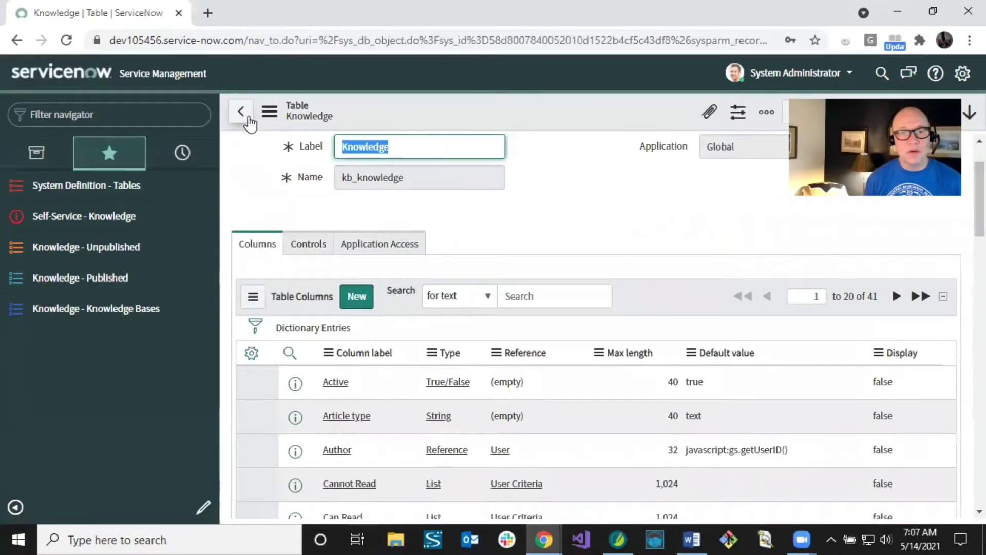
{"action": "left_click", "coordinate": [240, 111]}
{"action": "scroll", "coordinate": [406, 301], "scroll_direction": "down", "scroll_amount": 4}
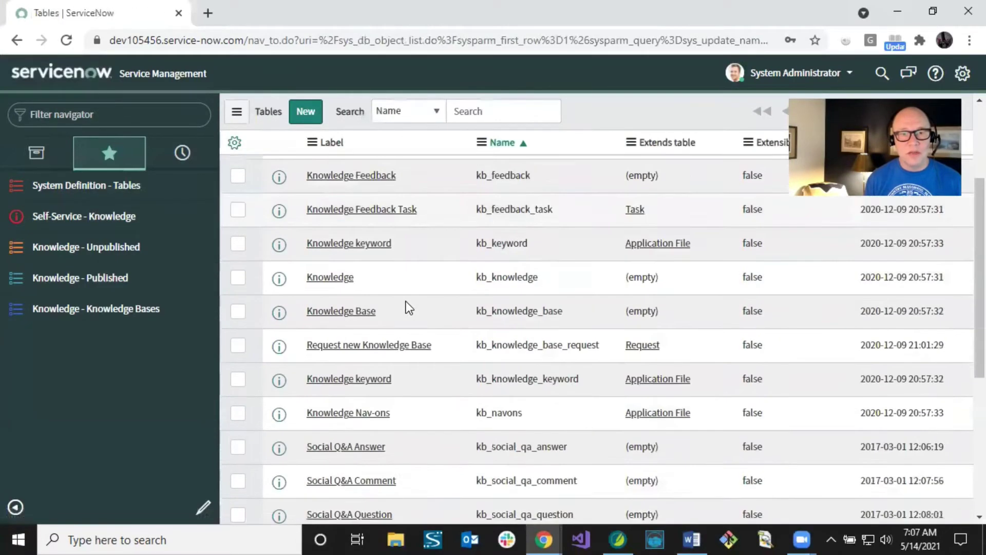
{"action": "scroll", "coordinate": [406, 301], "scroll_direction": "up", "scroll_amount": 1}
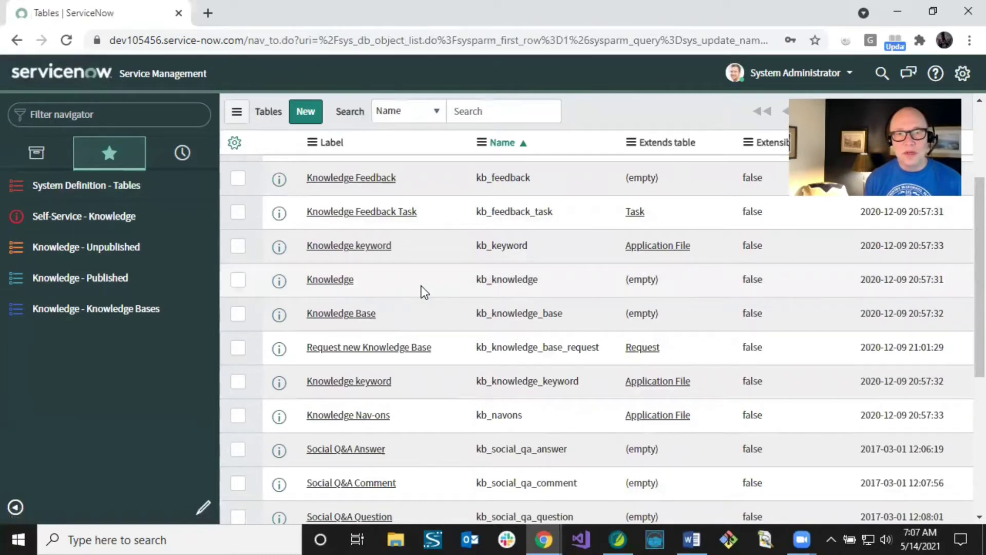
{"action": "scroll", "coordinate": [421, 285], "scroll_direction": "up", "scroll_amount": 3}
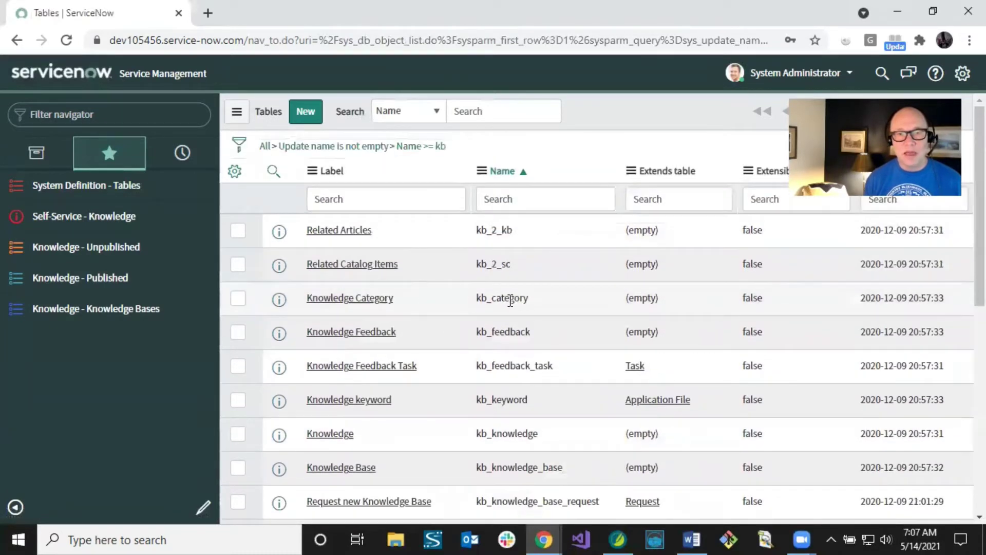
Step: Open the Knowledge Category table (kb_category), review its access controls and open the active delete one
{"action": "left_click", "coordinate": [345, 302]}
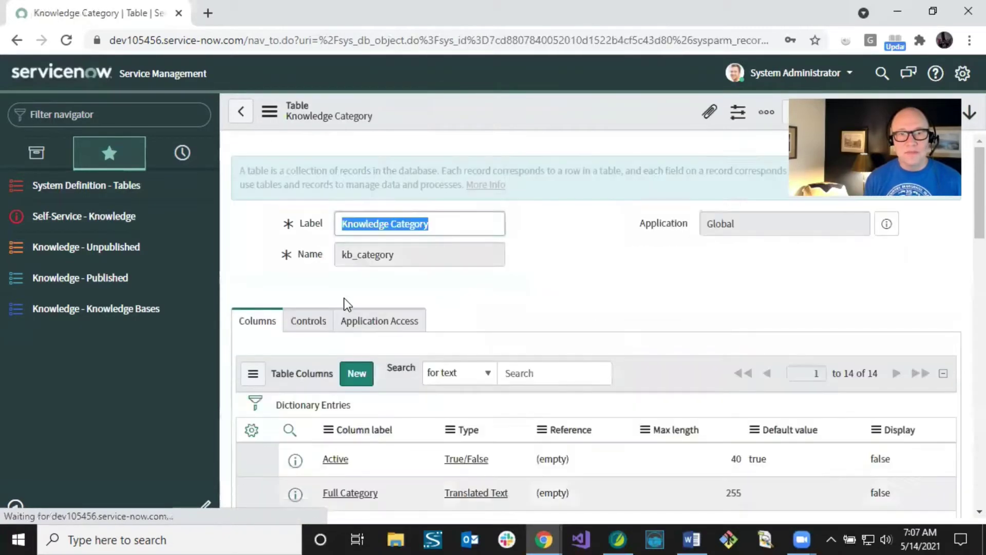
{"action": "scroll", "coordinate": [516, 304], "scroll_direction": "down", "scroll_amount": 4}
{"action": "scroll", "coordinate": [516, 300], "scroll_direction": "up", "scroll_amount": 4}
{"action": "scroll", "coordinate": [518, 301], "scroll_direction": "down", "scroll_amount": 15}
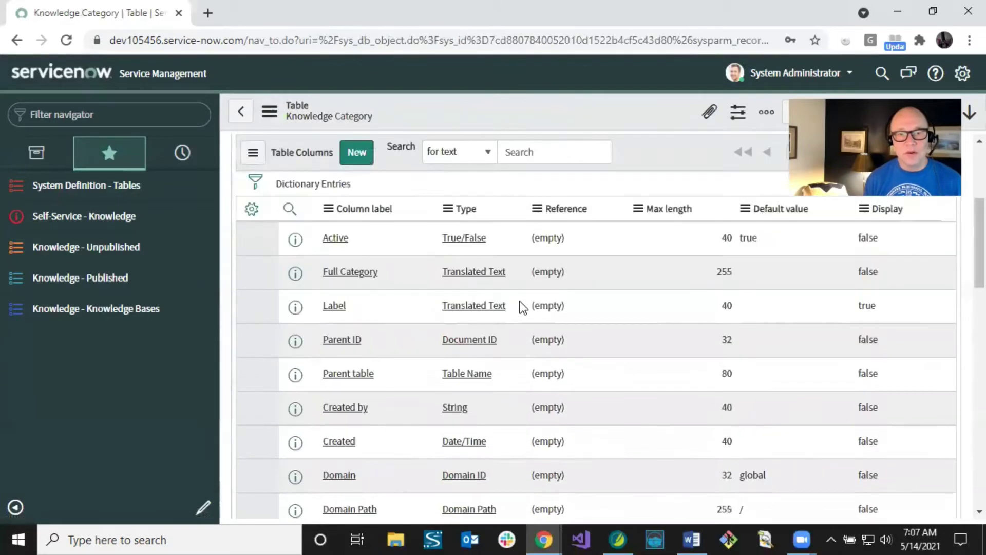
{"action": "scroll", "coordinate": [522, 301], "scroll_direction": "down", "scroll_amount": 5}
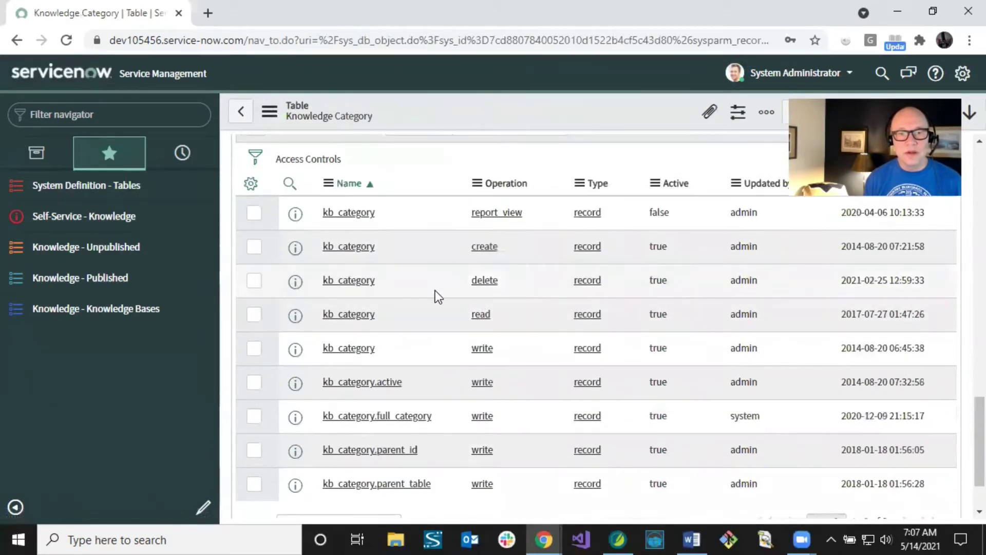
{"action": "scroll", "coordinate": [435, 293], "scroll_direction": "down", "scroll_amount": 2}
{"action": "scroll", "coordinate": [475, 211], "scroll_direction": "up", "scroll_amount": 2}
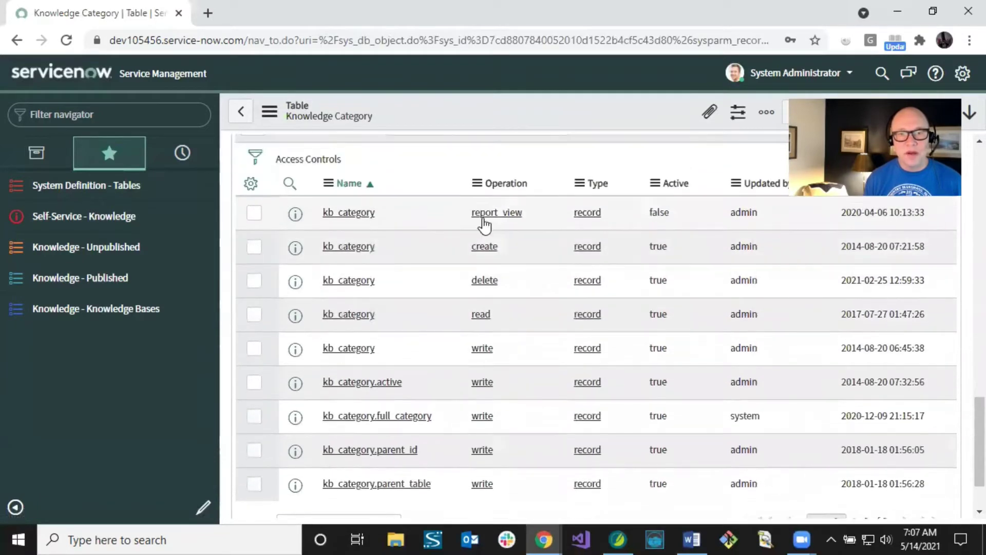
{"action": "left_click", "coordinate": [340, 280]}
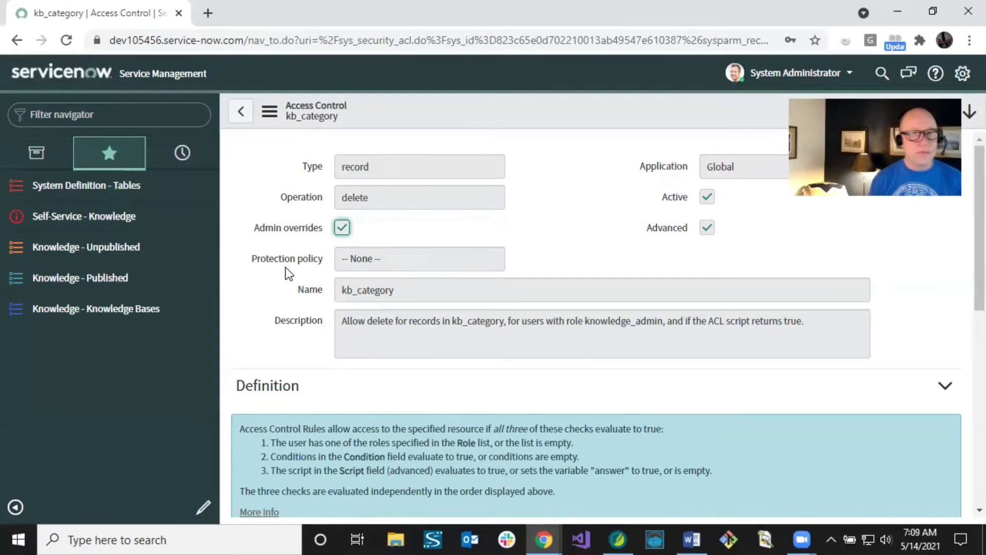
Step: Find the Plugins module in the navigator, open it and search the applications for "i18n"
{"action": "left_click", "coordinate": [77, 116]}
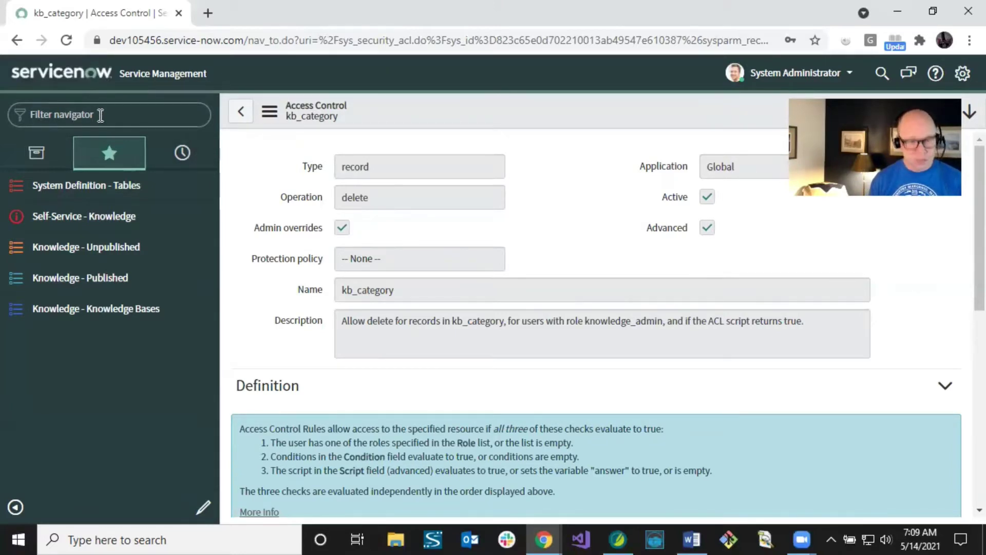
{"action": "type", "text": "plugins"}
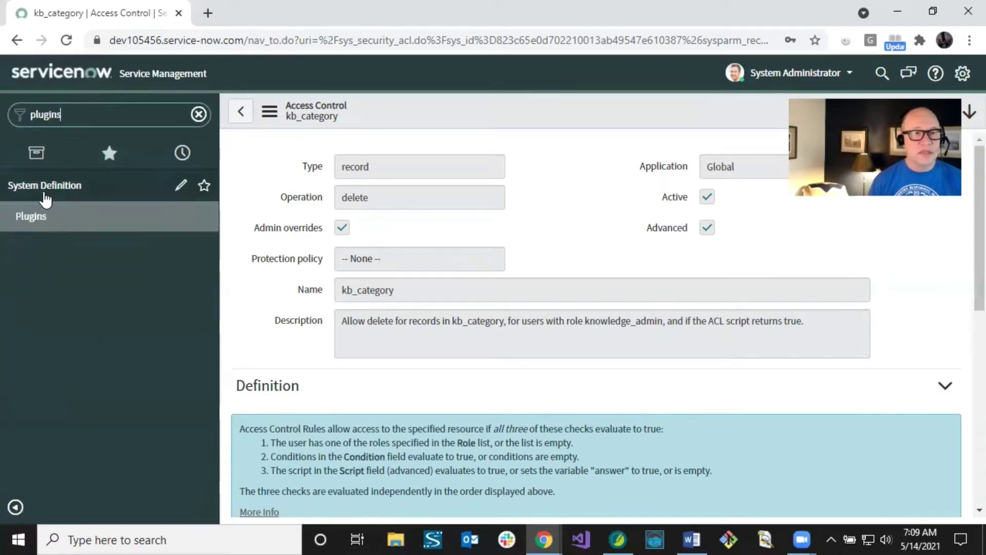
{"action": "left_click", "coordinate": [31, 218]}
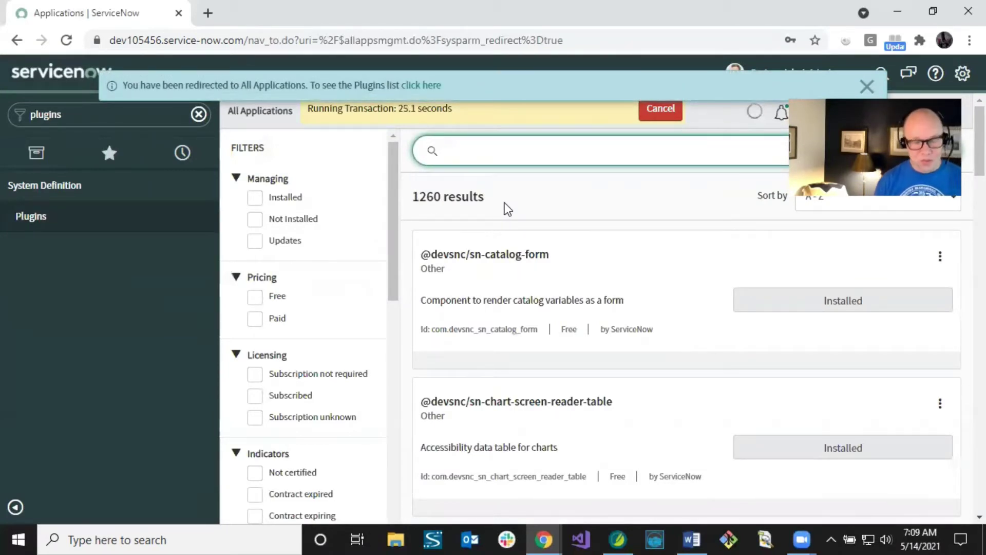
{"action": "type", "text": "i"}
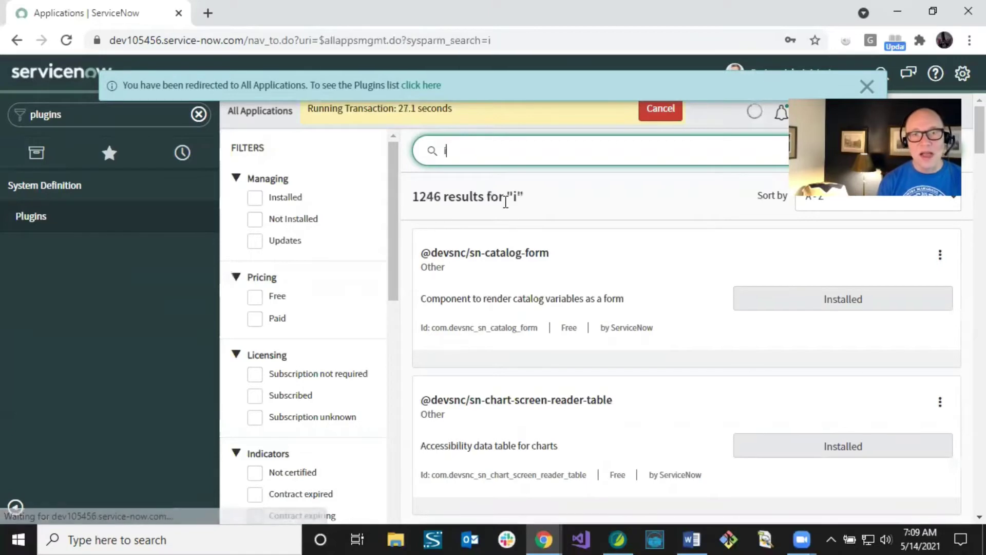
{"action": "type", "text": "18n"}
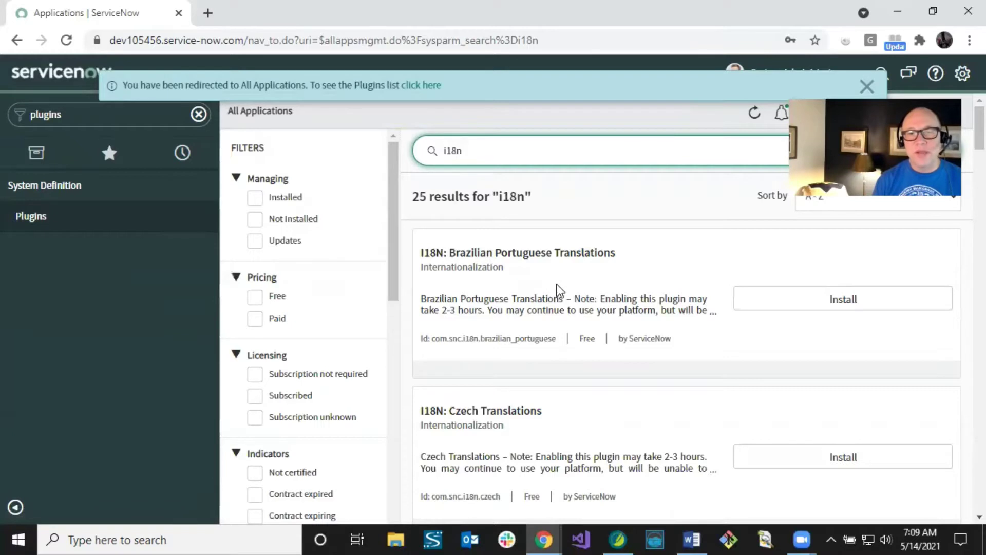
Step: Examine the I18N translation plugins in the search results, from Brazilian Portuguese through German and Hebrew
{"action": "scroll", "coordinate": [537, 279], "scroll_direction": "down", "scroll_amount": 3}
{"action": "scroll", "coordinate": [537, 280], "scroll_direction": "down", "scroll_amount": 3}
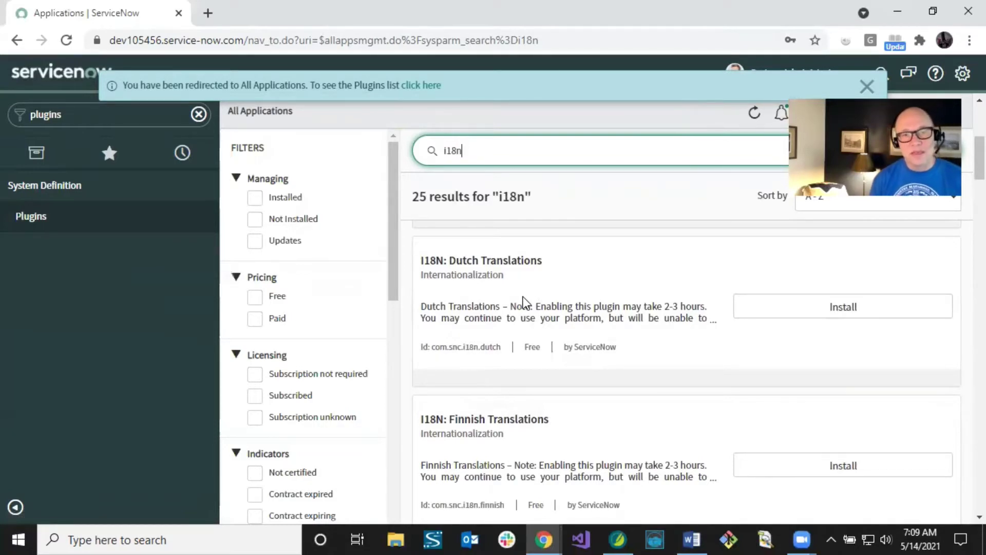
{"action": "scroll", "coordinate": [523, 297], "scroll_direction": "down", "scroll_amount": 3}
{"action": "scroll", "coordinate": [523, 297], "scroll_direction": "down", "scroll_amount": 5}
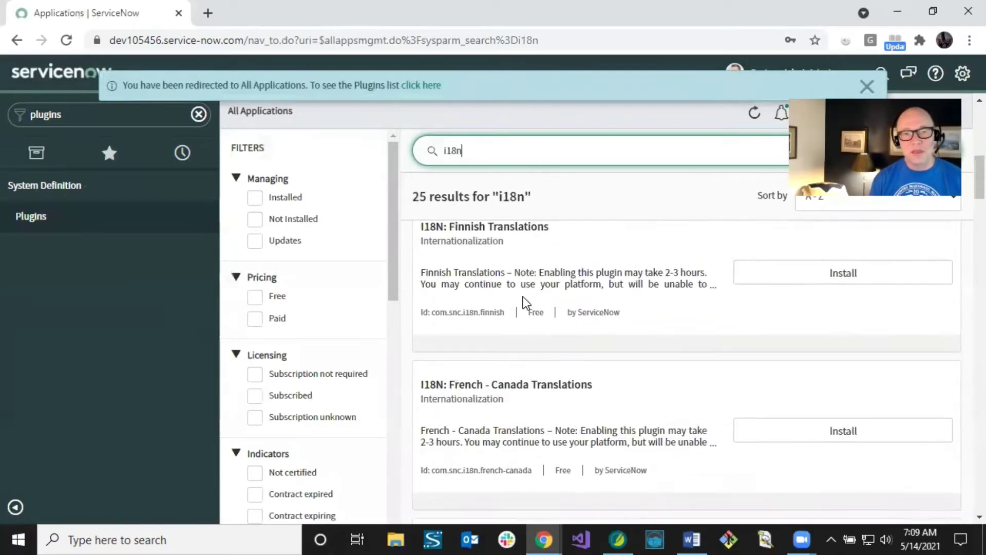
{"action": "scroll", "coordinate": [529, 302], "scroll_direction": "down", "scroll_amount": 1}
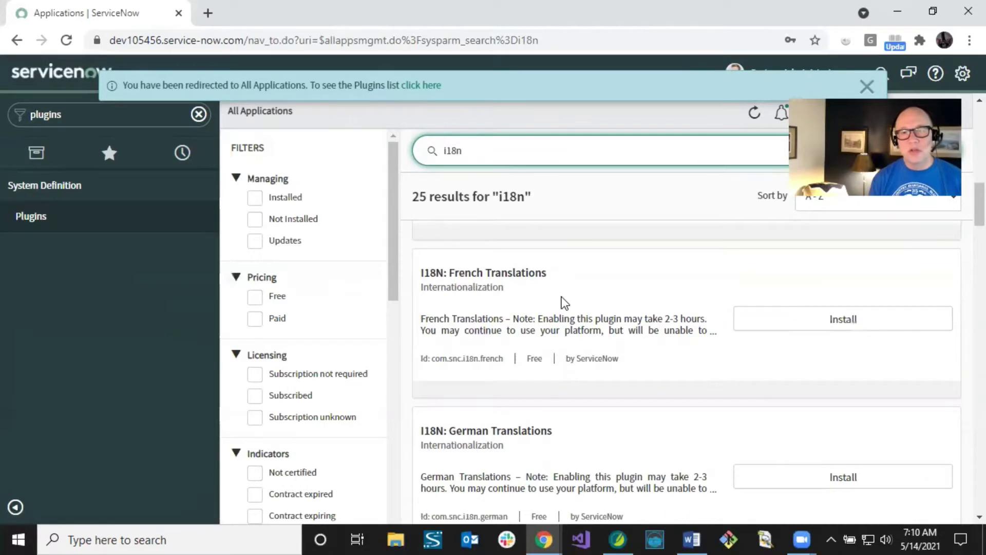
{"action": "scroll", "coordinate": [565, 302], "scroll_direction": "down", "scroll_amount": 3}
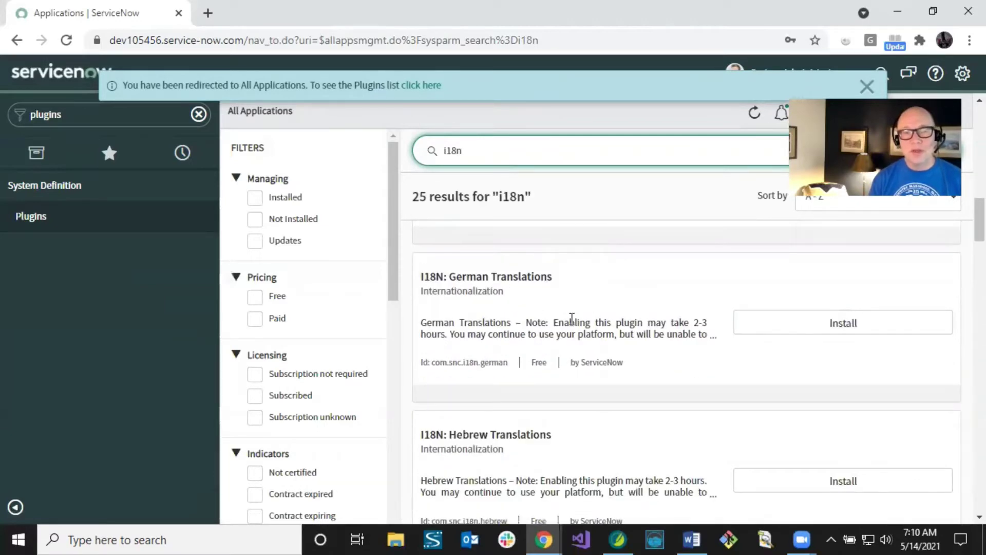
{"action": "scroll", "coordinate": [545, 297], "scroll_direction": "up", "scroll_amount": 3}
{"action": "scroll", "coordinate": [546, 297], "scroll_direction": "down", "scroll_amount": 2}
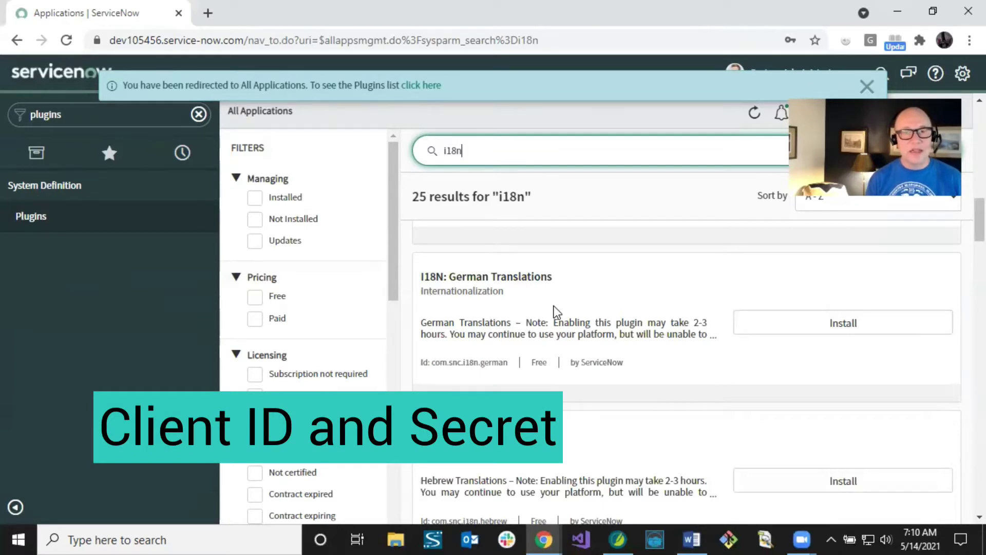
Step: Filter the navigator for "oauth", open the System OAuth Application Registry and open the madcap OAuth client
{"action": "left_click", "coordinate": [199, 114]}
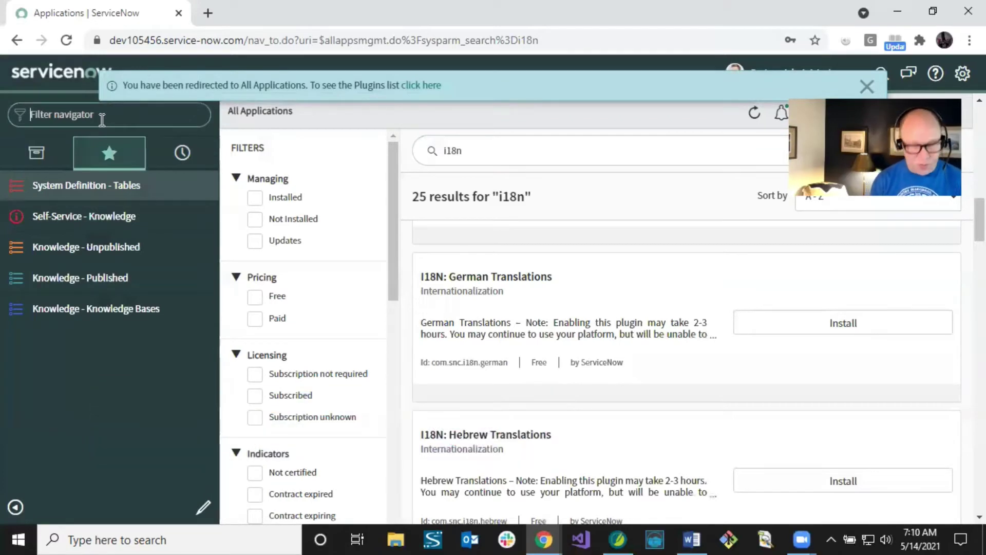
{"action": "type", "text": "oauth"}
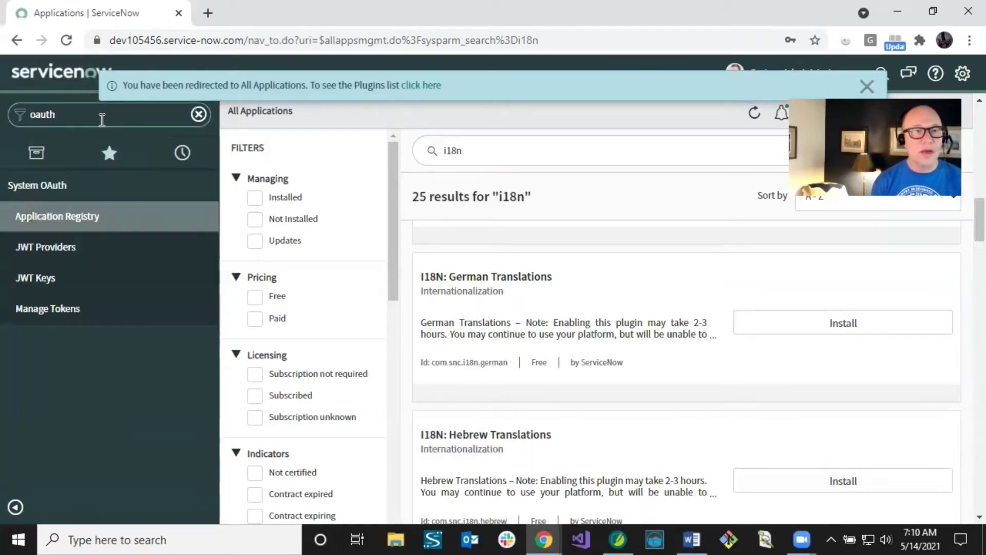
{"action": "key", "text": "Return"}
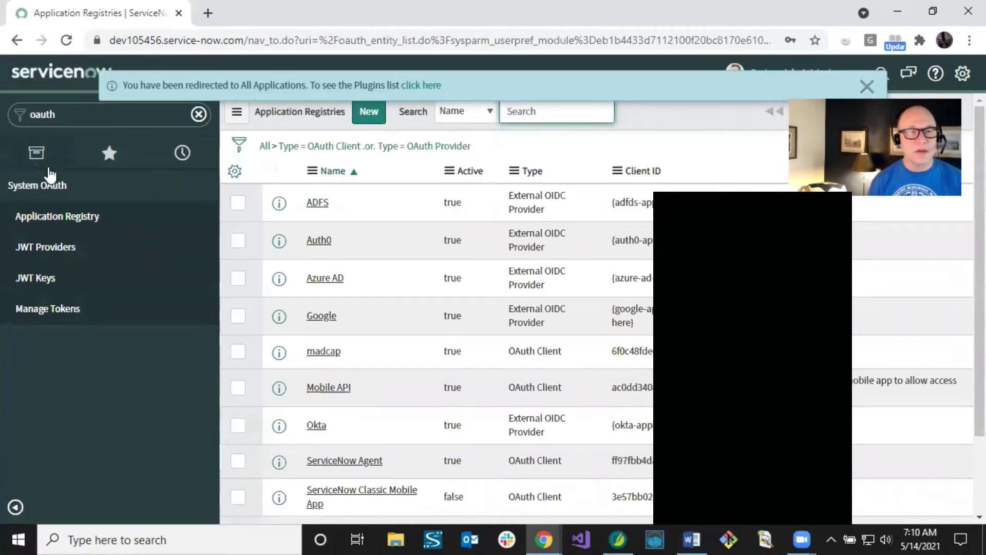
{"action": "left_click", "coordinate": [55, 218]}
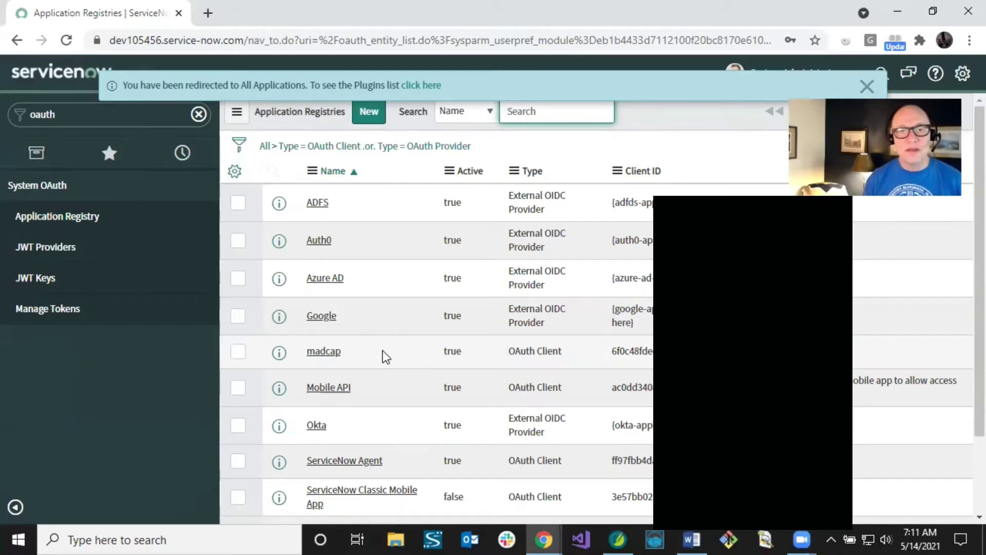
{"action": "left_click", "coordinate": [330, 359]}
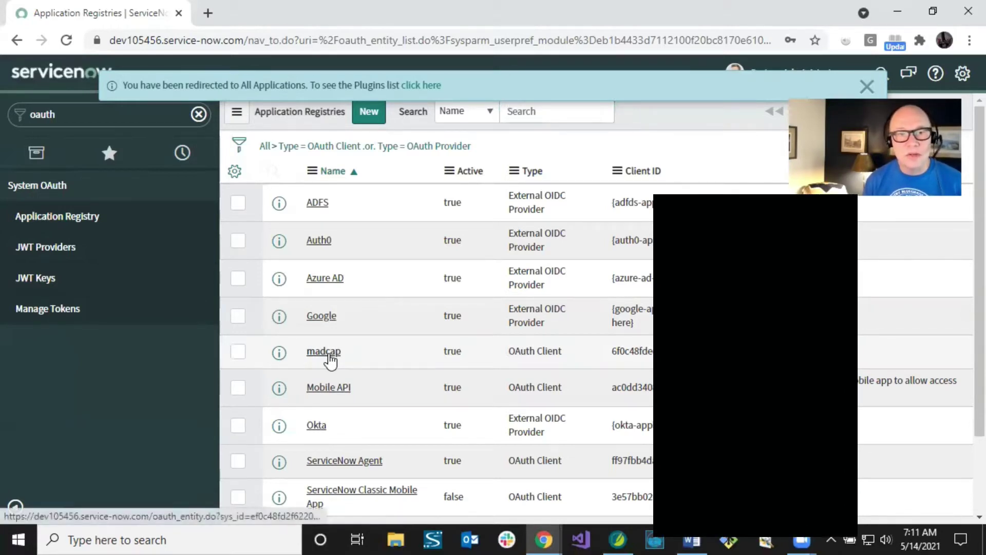
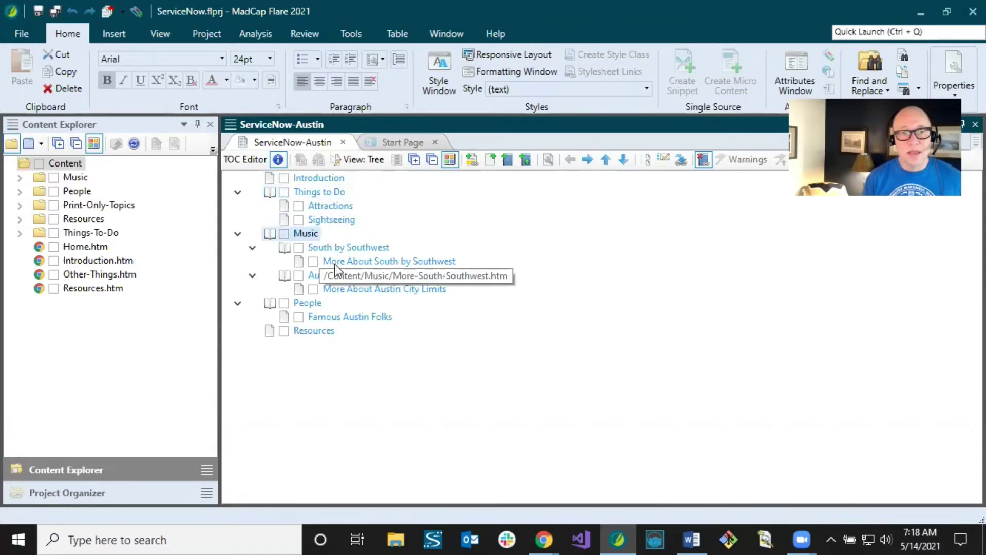
Step: In MadCap Flare's ServiceNow-Austin TOC, inspect the South by Southwest, Introduction and Things to Do entries, including Attractions and Sightseeing
{"action": "left_click", "coordinate": [325, 248]}
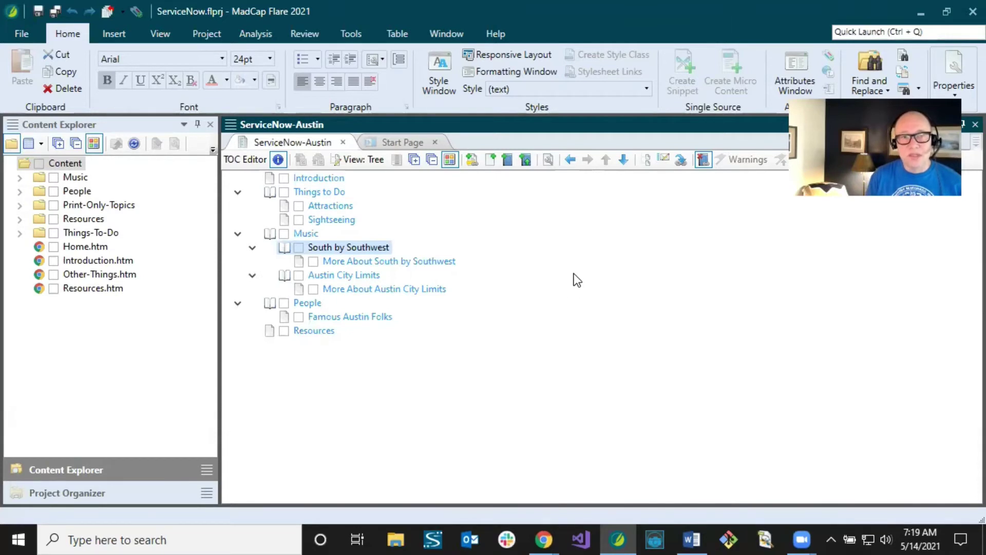
{"action": "left_click", "coordinate": [282, 183]}
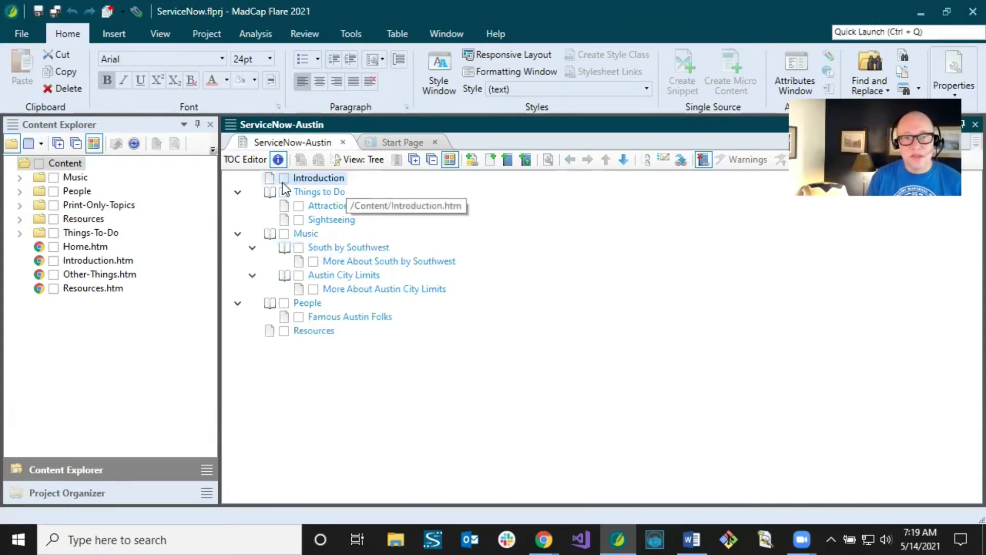
{"action": "left_click", "coordinate": [332, 193]}
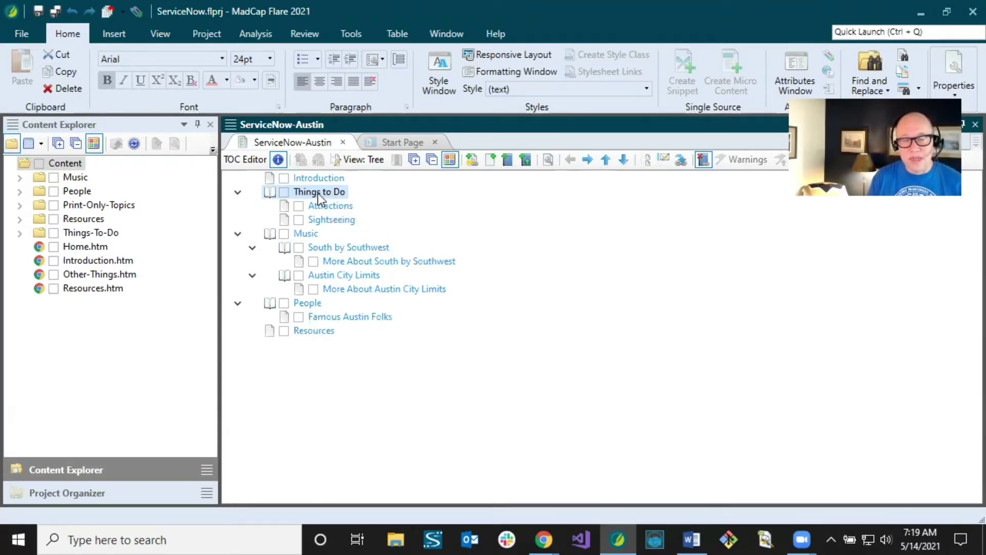
{"action": "left_click", "coordinate": [338, 205]}
{"action": "left_click", "coordinate": [331, 218]}
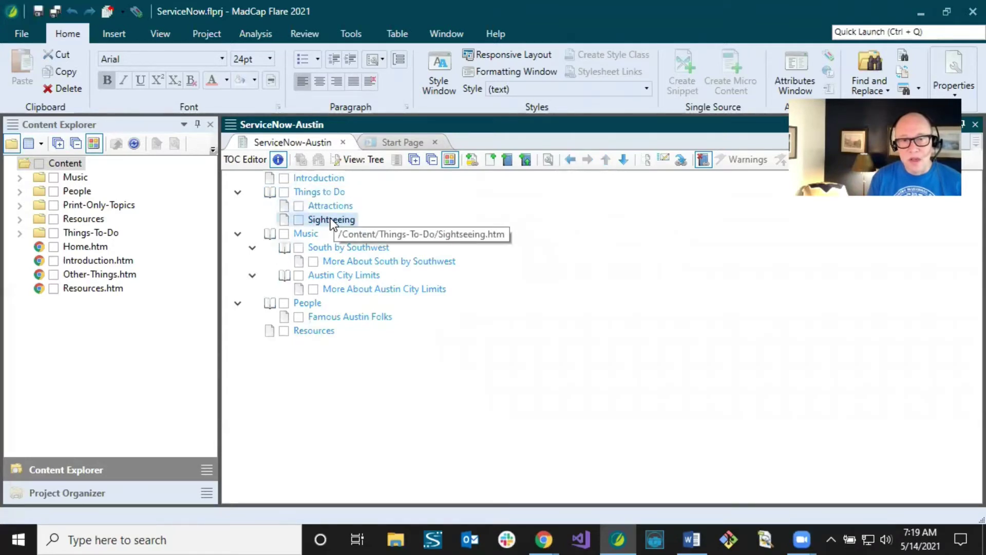
{"action": "left_click", "coordinate": [332, 208]}
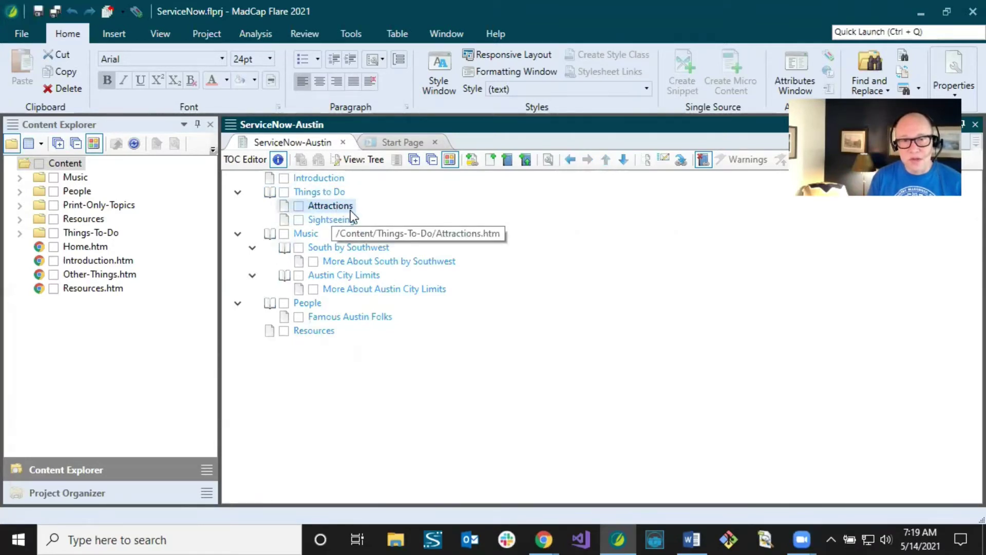
Step: Inspect the Sightseeing, Music, South by Southwest and Resources entries in the ServiceNow-Austin TOC
{"action": "left_click", "coordinate": [329, 218]}
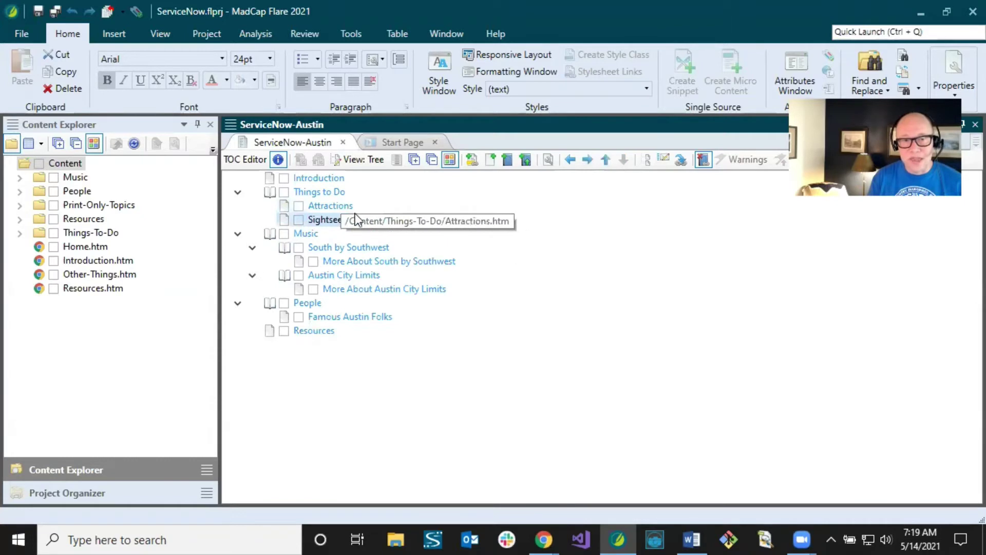
{"action": "left_click", "coordinate": [304, 235]}
{"action": "left_click", "coordinate": [314, 248]}
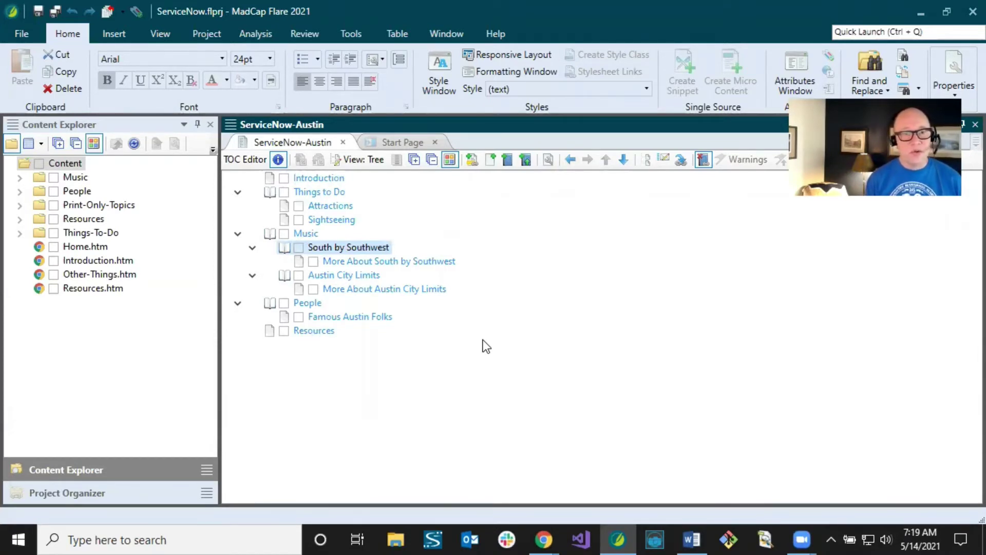
{"action": "left_click", "coordinate": [315, 333]}
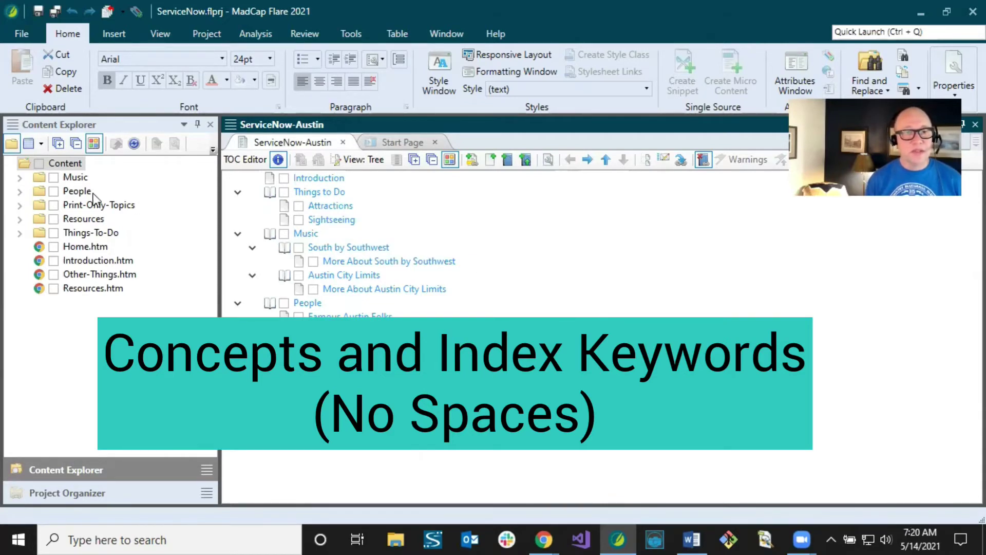
Step: Open People.htm and Famous-Austin-Folks.htm from the People content folder and examine the People index keyword in each heading
{"action": "left_click", "coordinate": [21, 192]}
{"action": "left_click", "coordinate": [113, 219]}
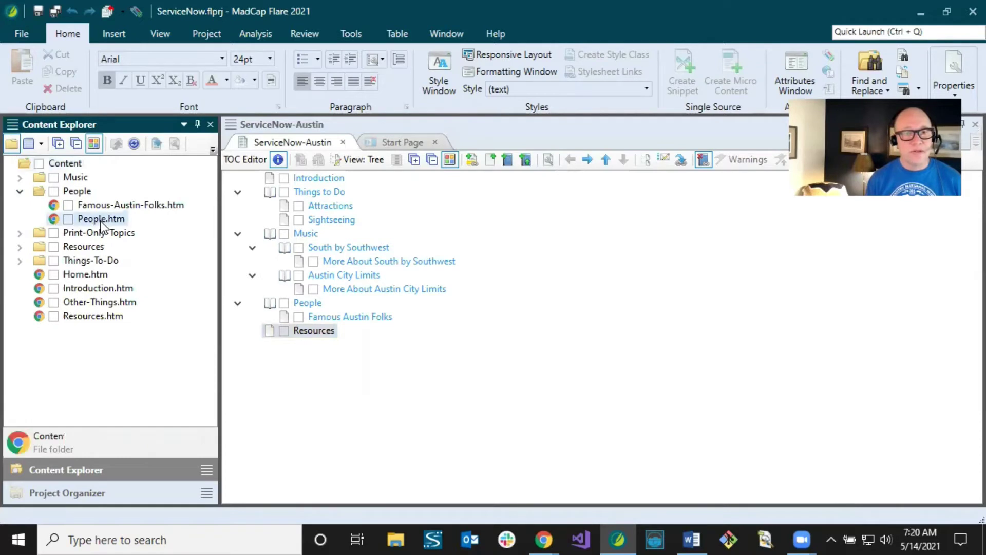
{"action": "mouse_move", "coordinate": [339, 255]}
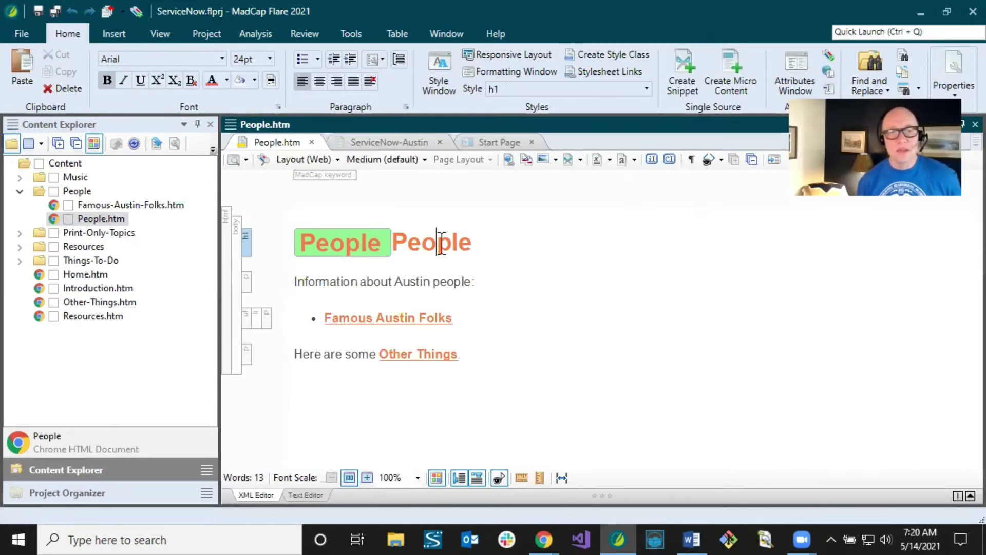
{"action": "left_click", "coordinate": [349, 246]}
{"action": "double_click", "coordinate": [160, 205]}
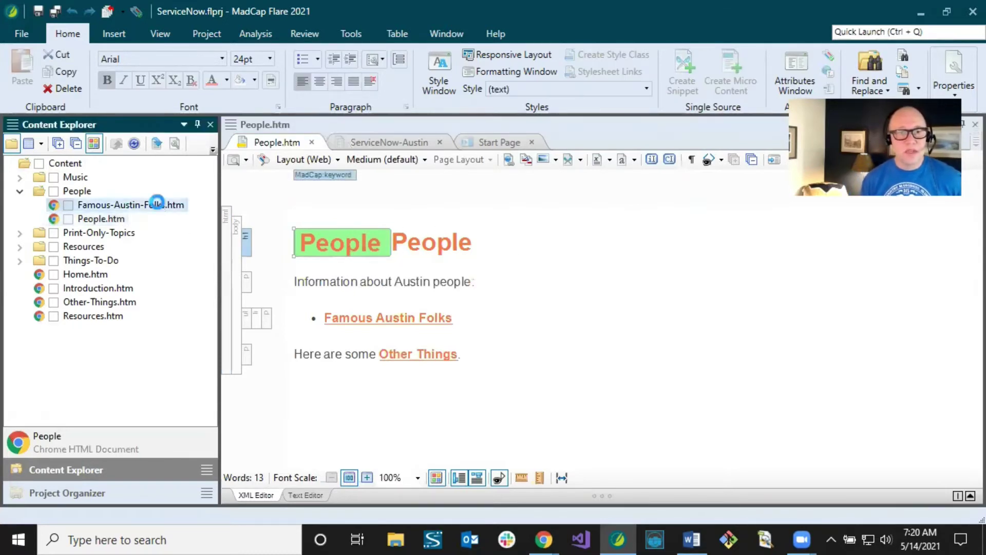
{"action": "left_click", "coordinate": [347, 247]}
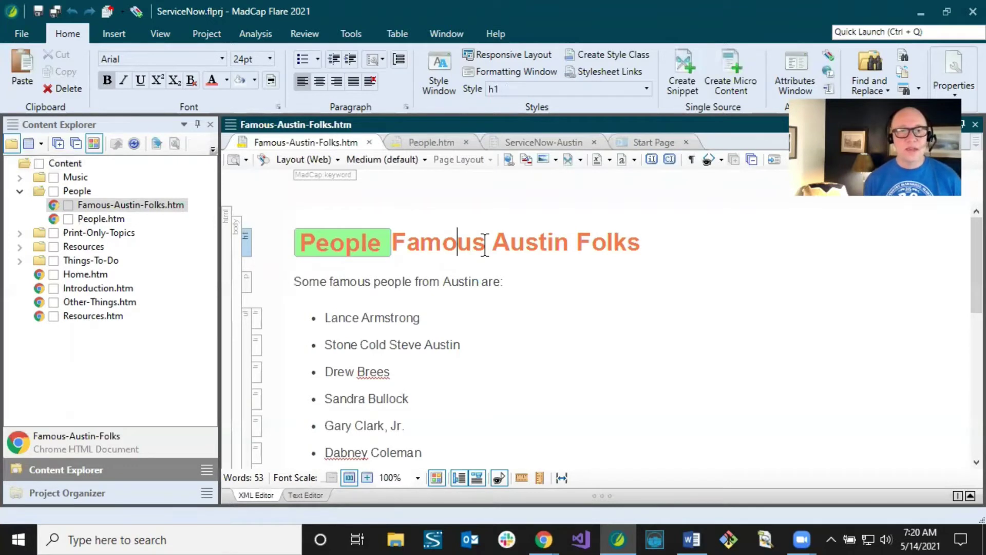
{"action": "mouse_move", "coordinate": [385, 242]}
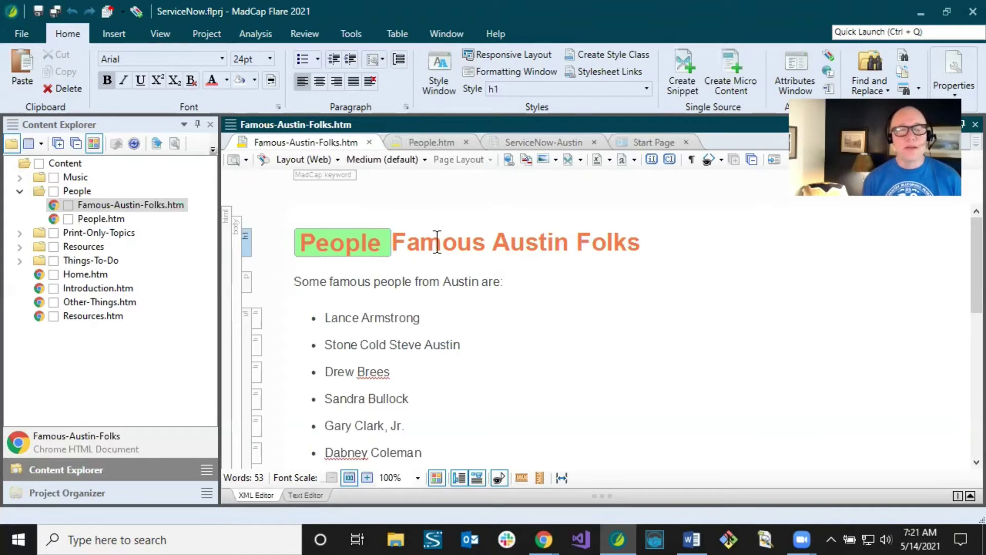
{"action": "left_click", "coordinate": [441, 244]}
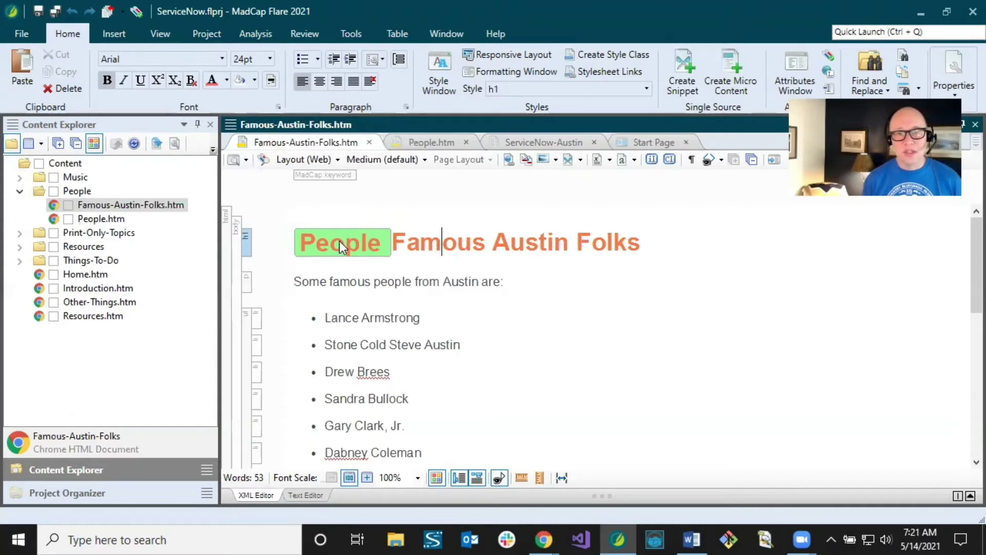
Step: Open Music.htm from the Music content folder and inspect the Music Stuff index keyword marker in its heading
{"action": "left_click", "coordinate": [20, 178]}
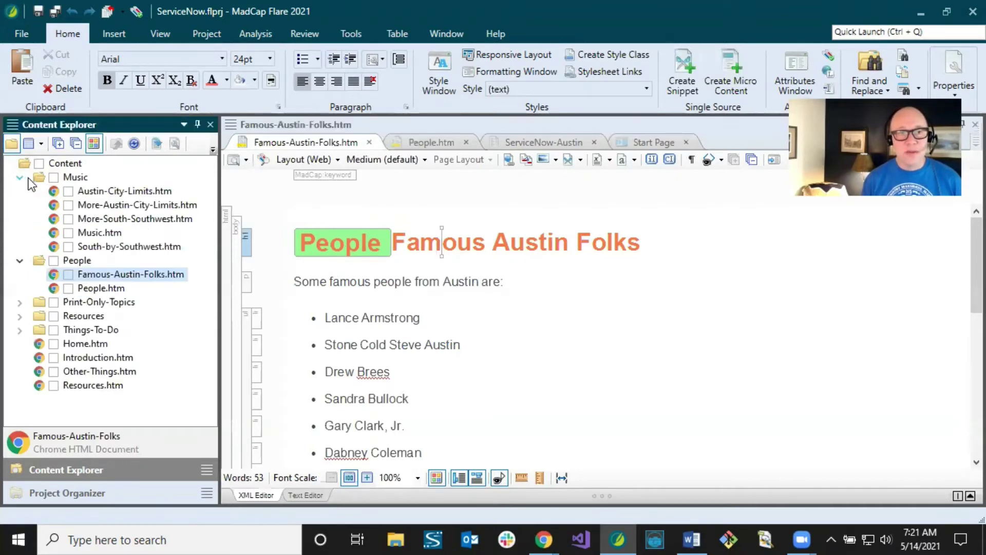
{"action": "double_click", "coordinate": [99, 232]}
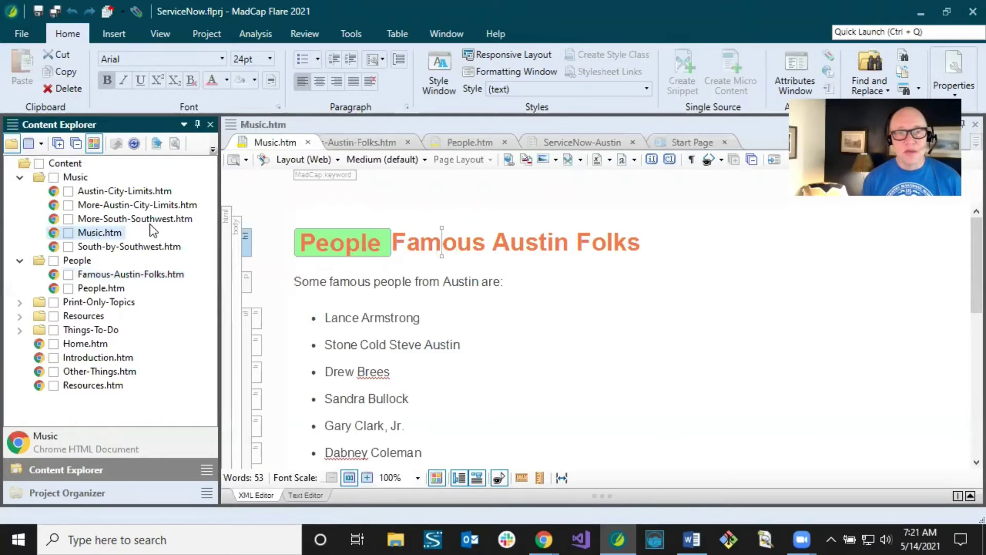
{"action": "left_click", "coordinate": [447, 240]}
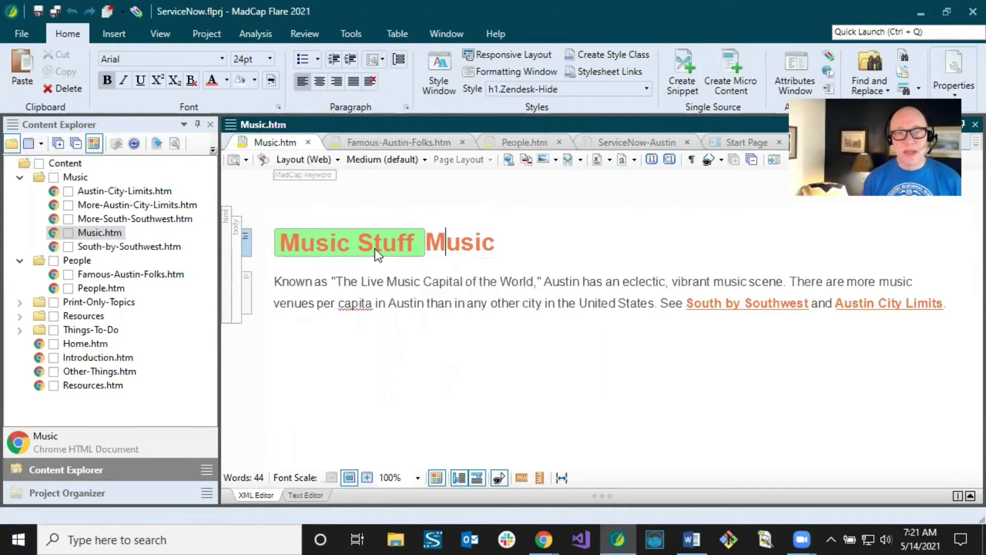
{"action": "mouse_move", "coordinate": [360, 251]}
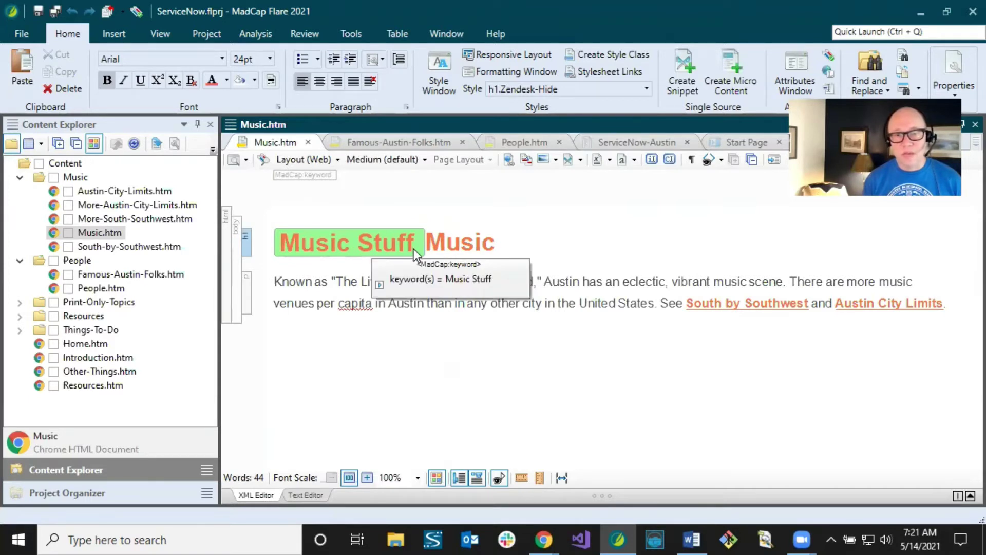
{"action": "left_click", "coordinate": [457, 249]}
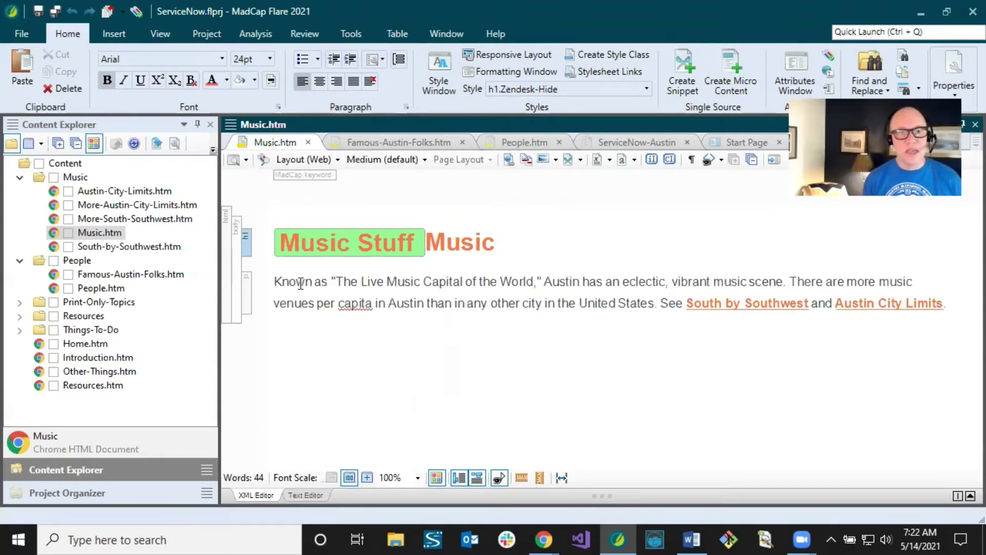
Step: Open Styles.css from the Stylesheets folder under Resources and find the body style in the style list
{"action": "left_click", "coordinate": [22, 316]}
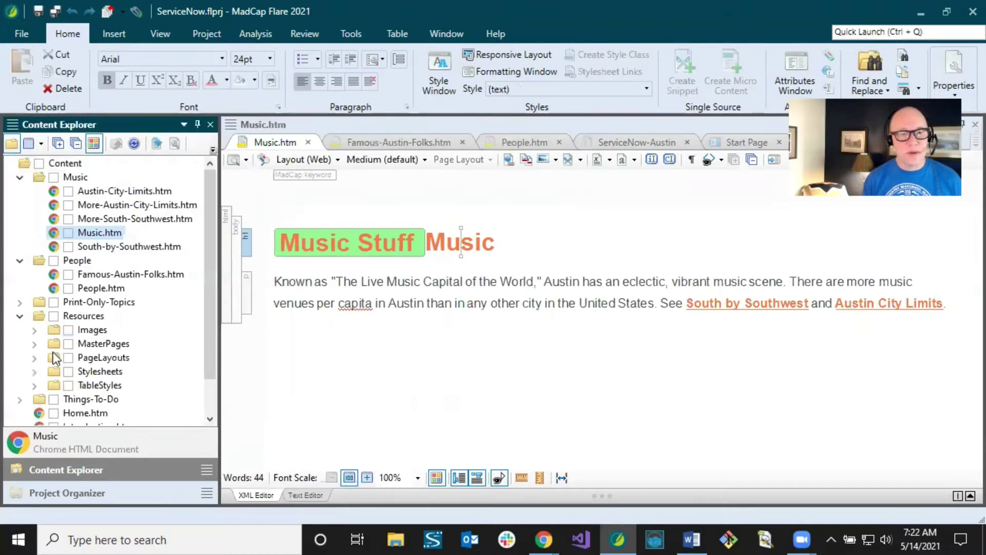
{"action": "left_click", "coordinate": [34, 371]}
{"action": "double_click", "coordinate": [106, 384]}
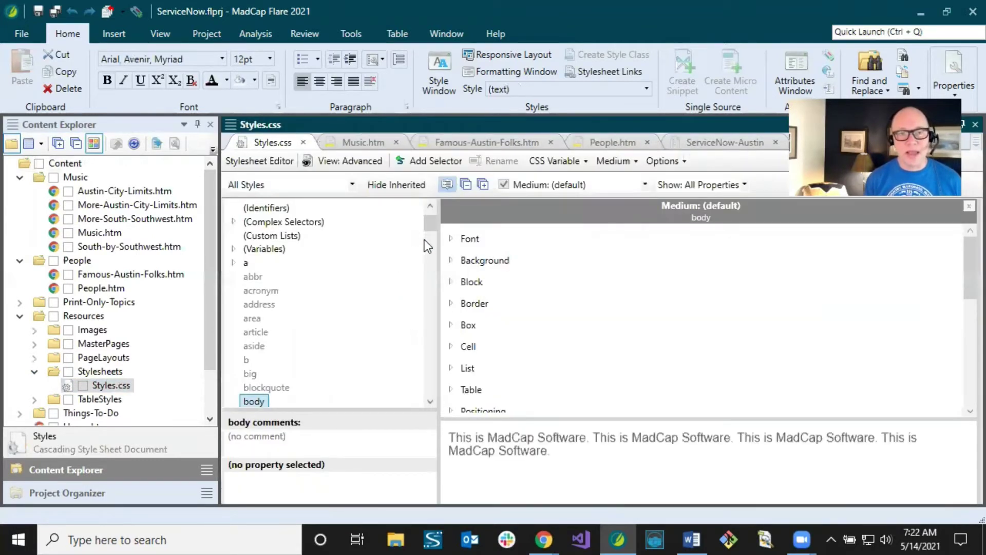
{"action": "left_click_drag", "start_coordinate": [429, 223], "coordinate": [430, 232]}
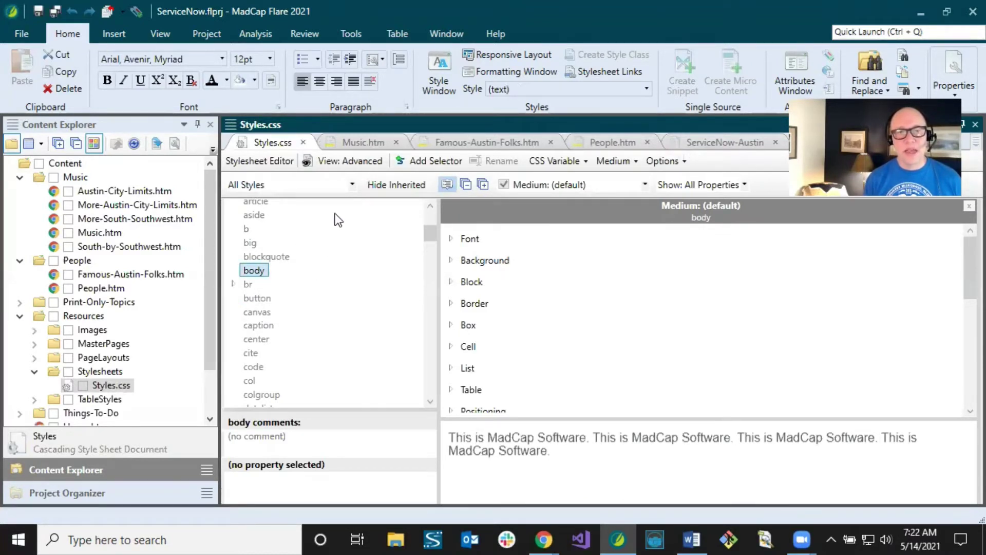
Step: Compare the paragraph, body tag and heading of Music.htm with the body style in Styles.css
{"action": "left_click", "coordinate": [351, 145]}
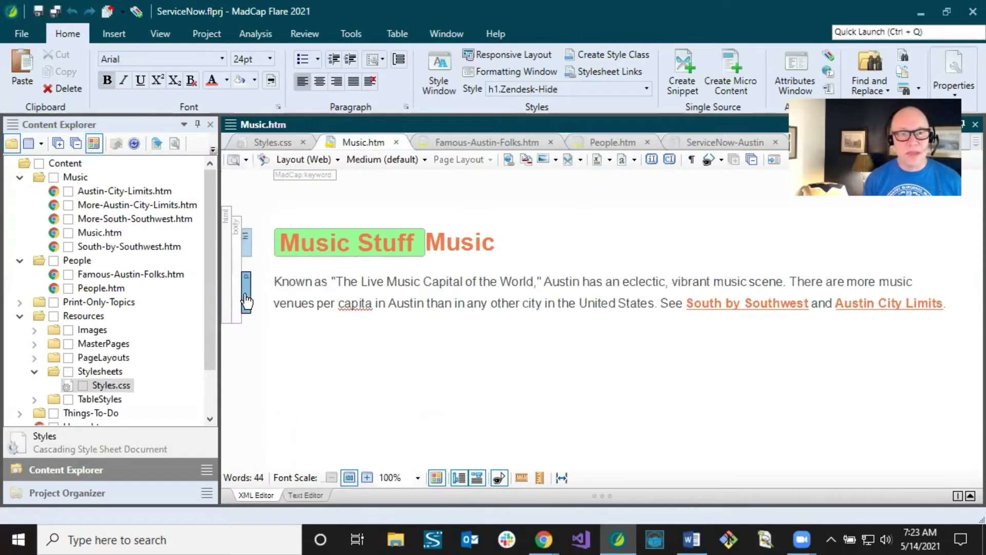
{"action": "left_click", "coordinate": [322, 283]}
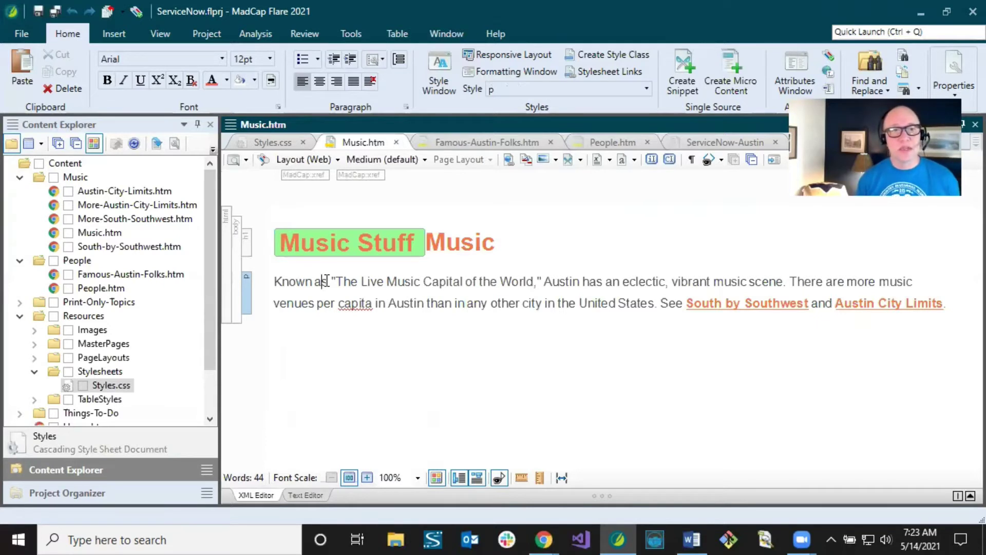
{"action": "double_click", "coordinate": [238, 244]}
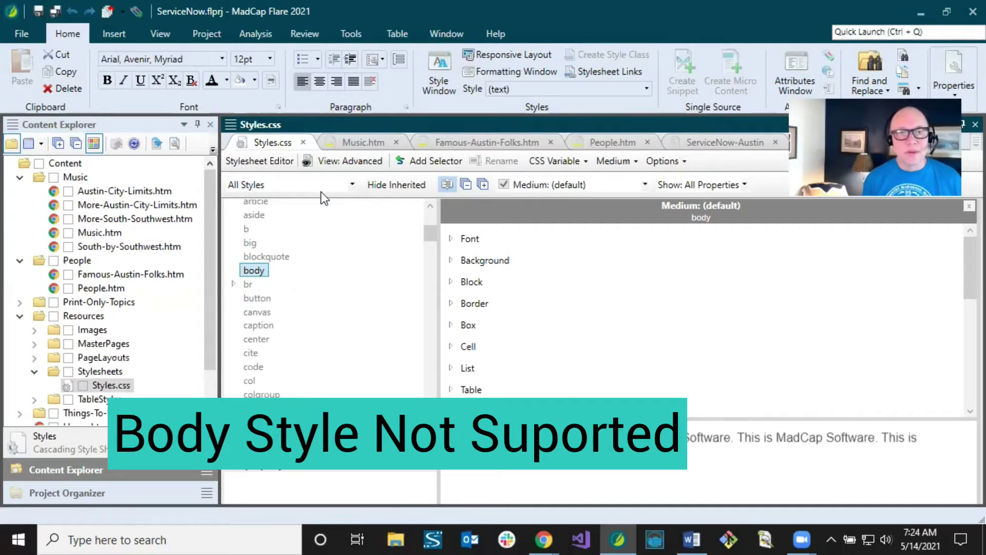
{"action": "left_click", "coordinate": [356, 141]}
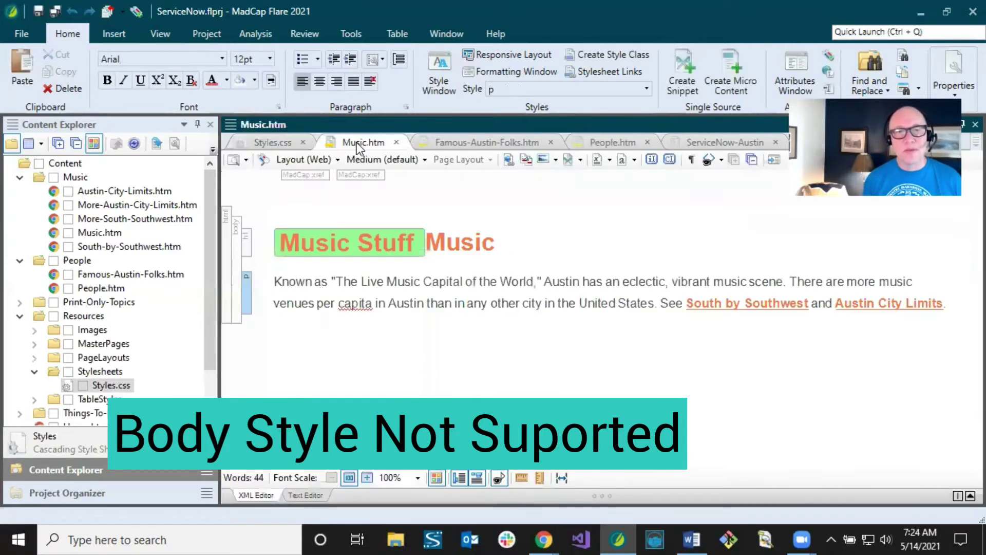
{"action": "left_click", "coordinate": [445, 241]}
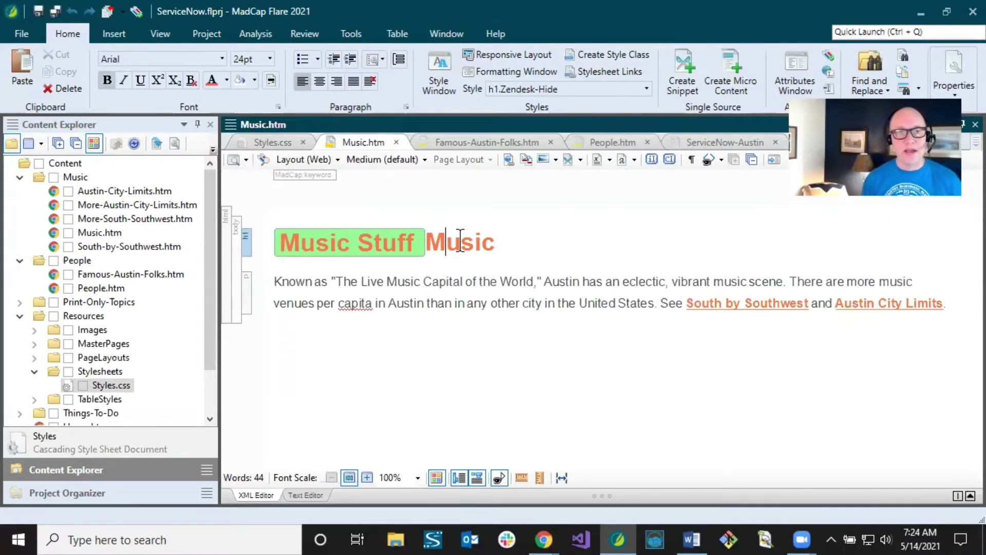
{"action": "key", "text": "Right"}
{"action": "key", "text": "Right"}
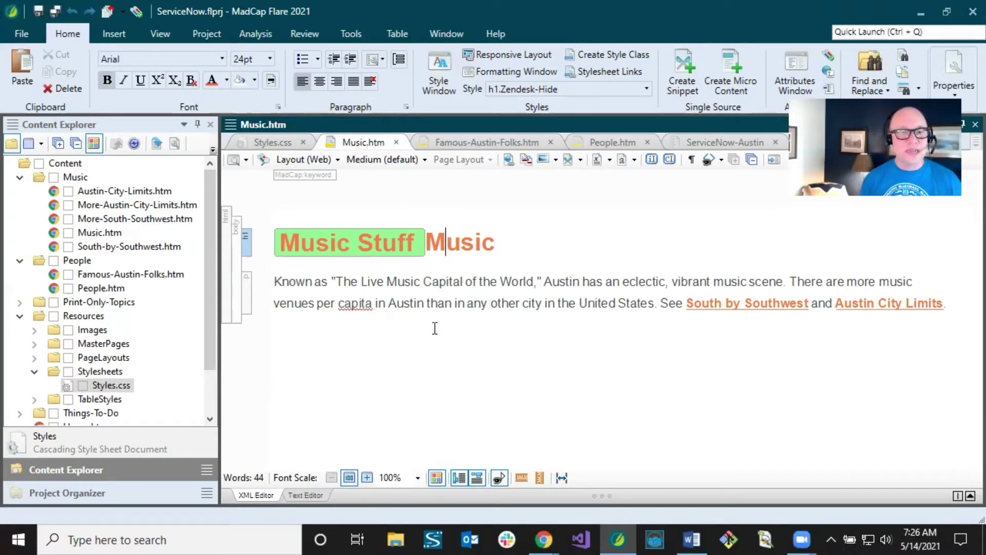
Step: Open the project's Default condition tag set and select the ServiceNowHide condition tag
{"action": "left_click", "coordinate": [107, 495]}
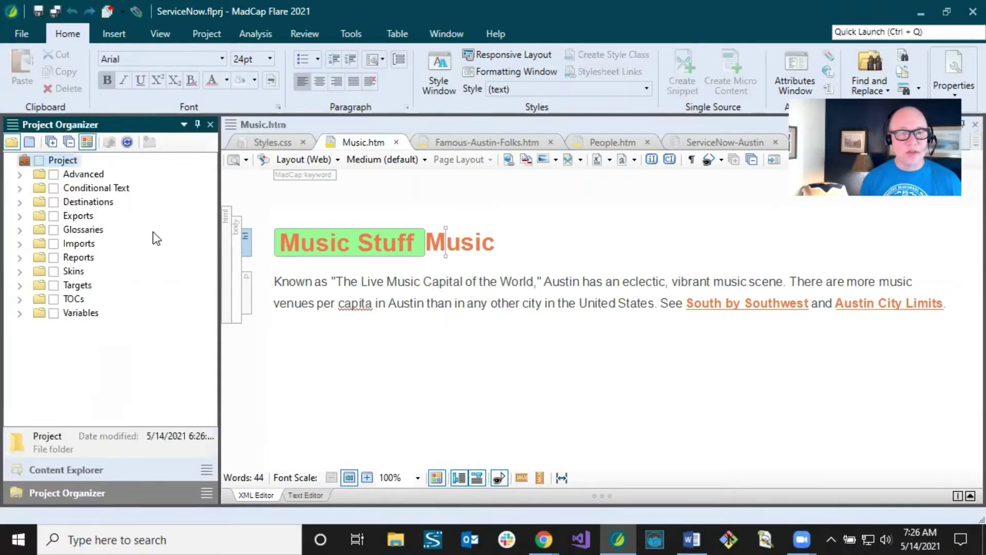
{"action": "left_click", "coordinate": [22, 189]}
{"action": "double_click", "coordinate": [93, 202]}
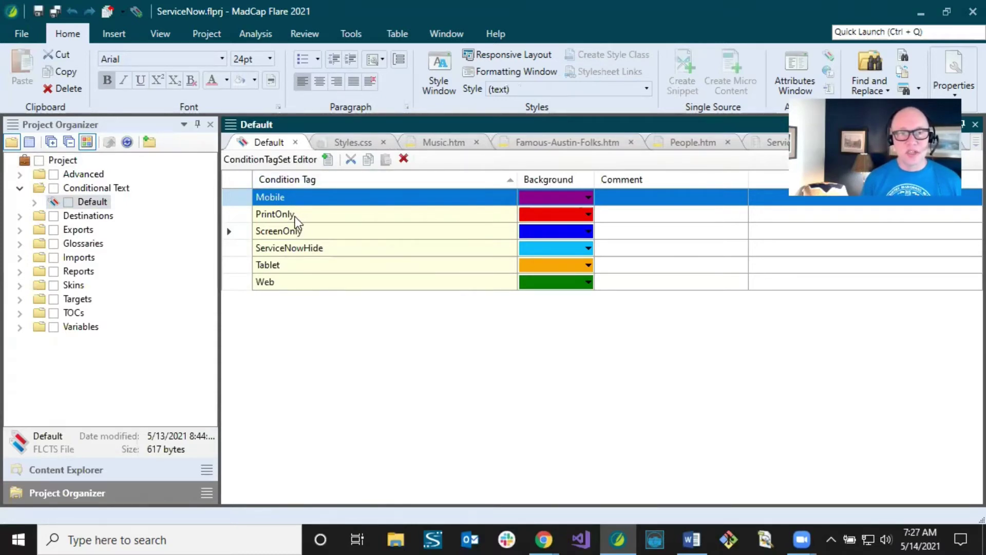
{"action": "left_click", "coordinate": [290, 247]}
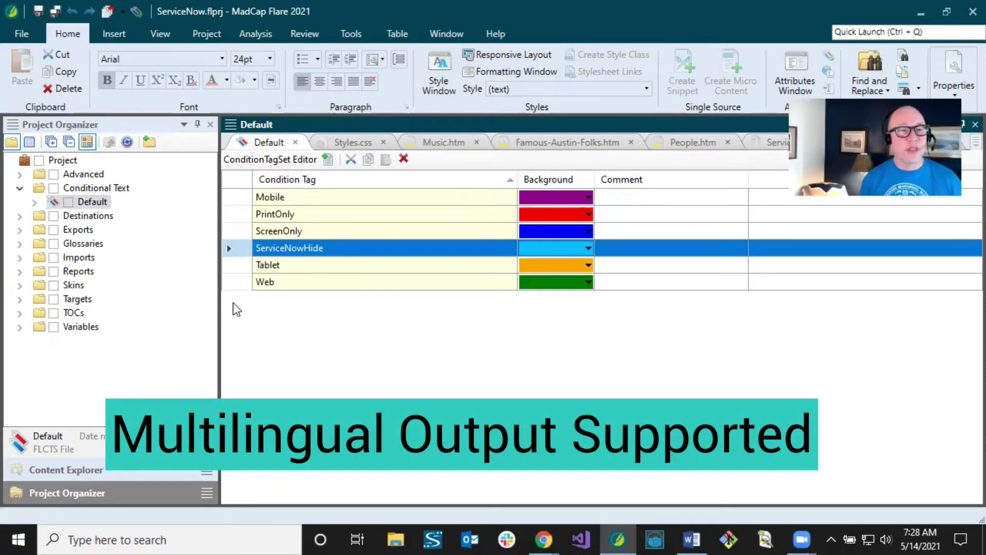
Step: Review the project's HTML5 and PDF targets, open All-About-Austin-HTML5 and show its Language settings
{"action": "left_click", "coordinate": [20, 299]}
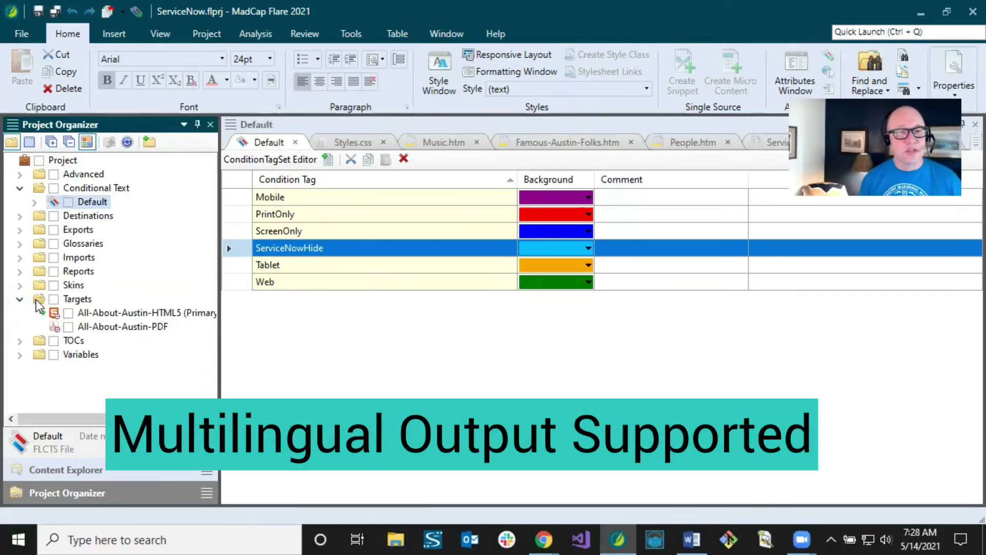
{"action": "left_click", "coordinate": [113, 317]}
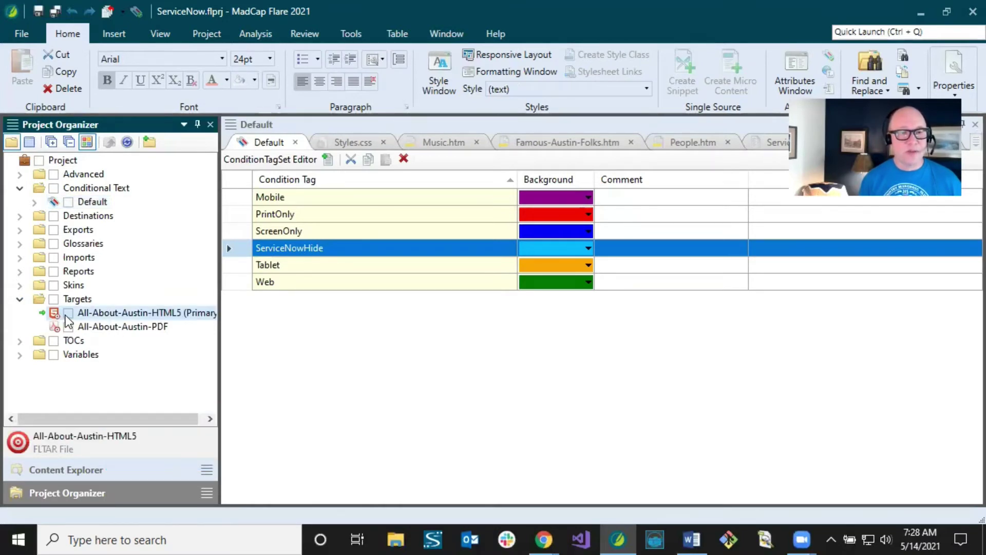
{"action": "left_click", "coordinate": [85, 330]}
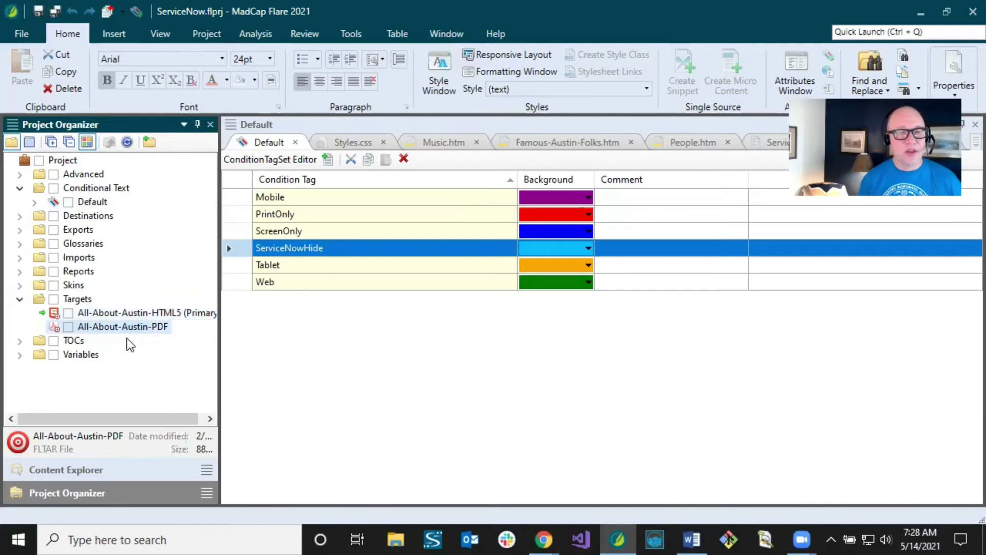
{"action": "left_click", "coordinate": [120, 315]}
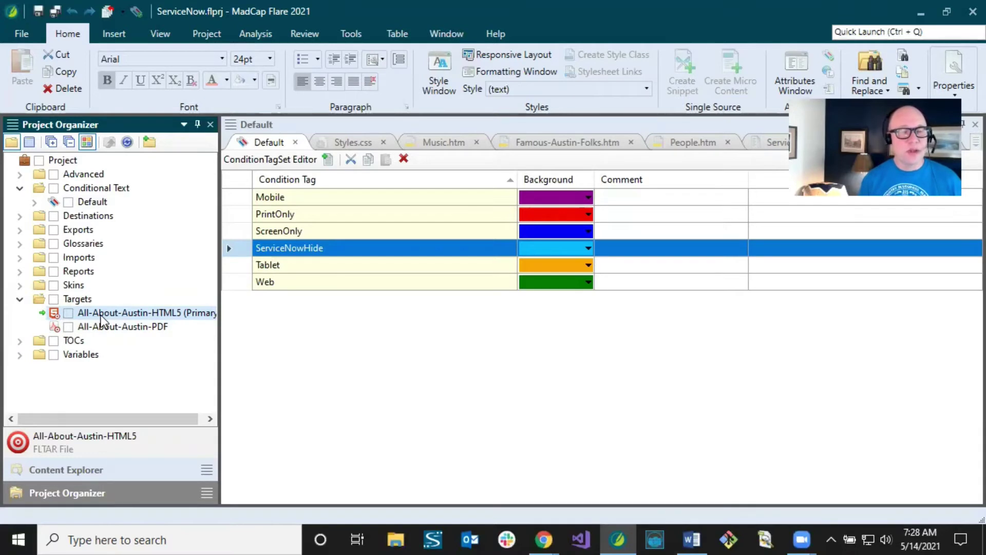
{"action": "left_click", "coordinate": [103, 328]}
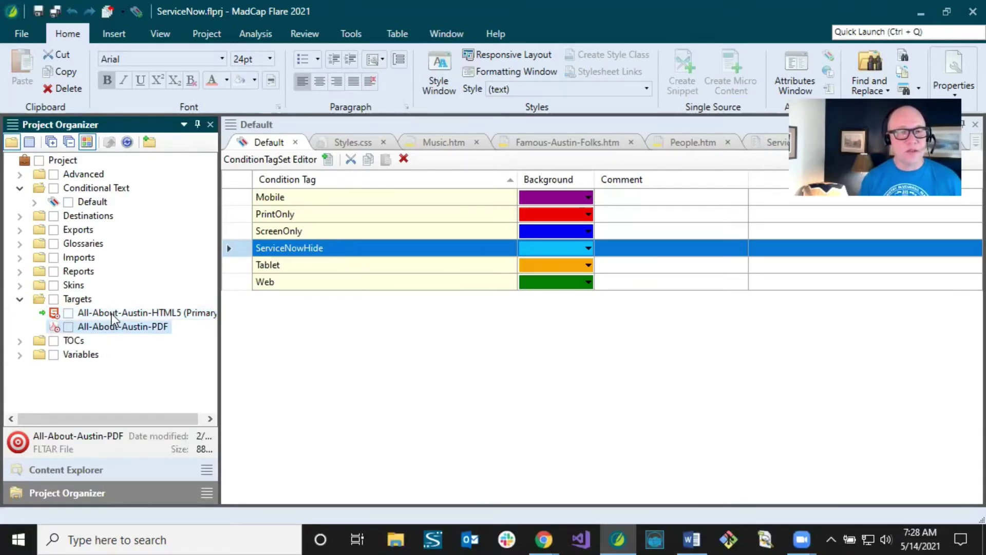
{"action": "left_click", "coordinate": [109, 312]}
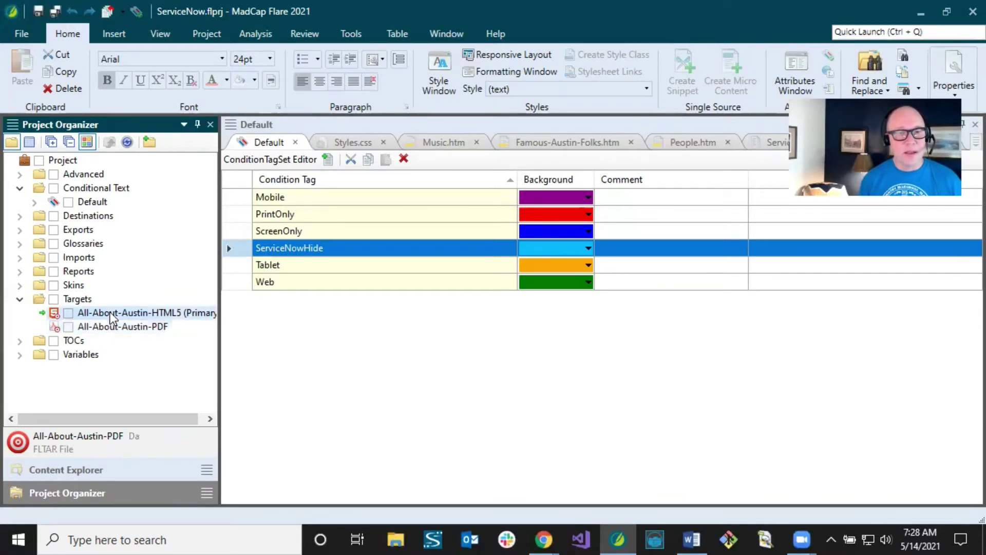
{"action": "double_click", "coordinate": [109, 313]}
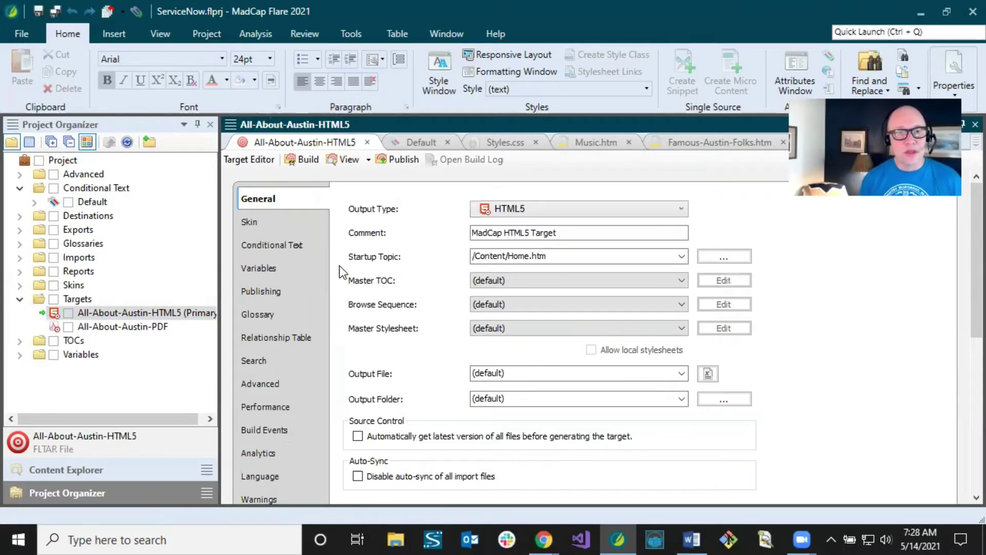
{"action": "left_click", "coordinate": [274, 479]}
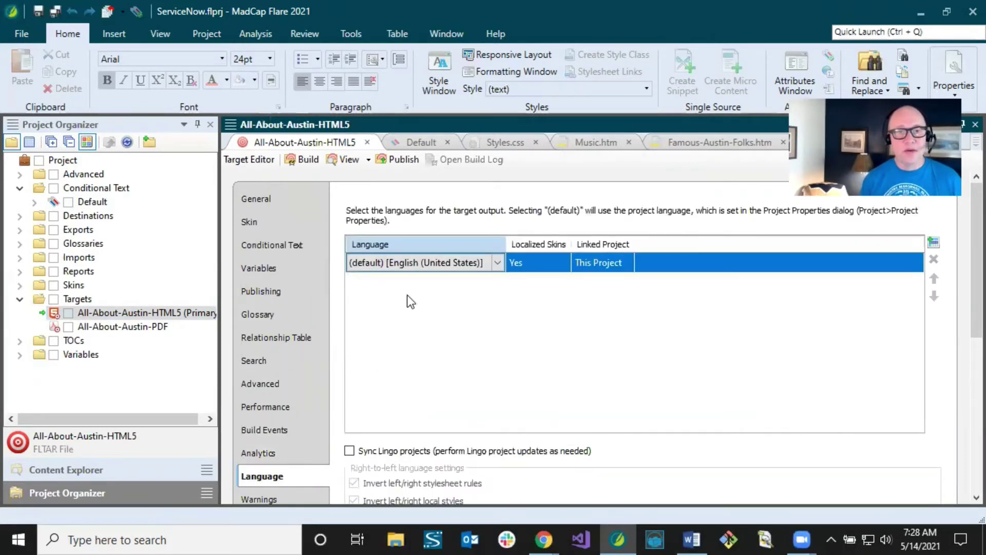
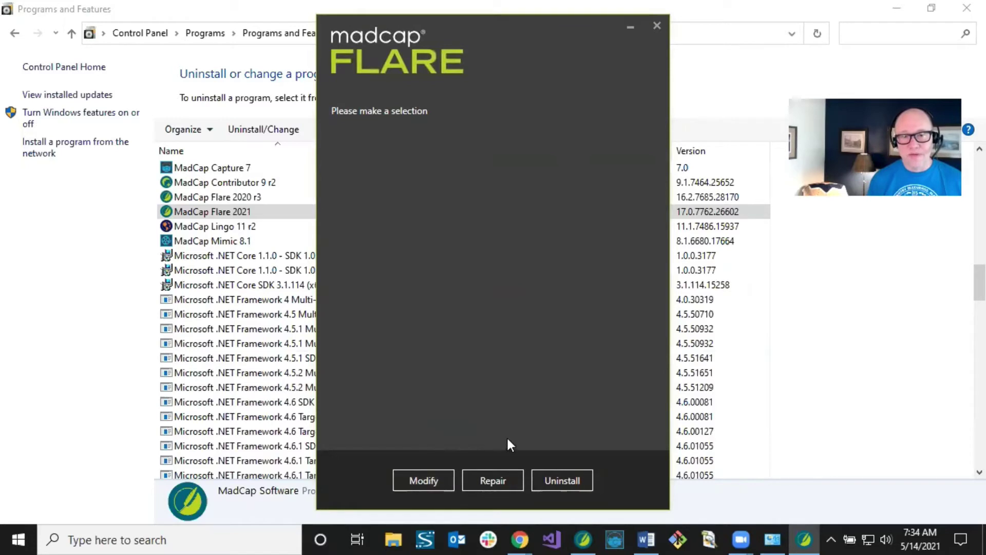
Step: Examine the optional features in the MadCap Flare 2021 setup's Modify option, including MadCap Connect for ServiceNow, and cancel the setup
{"action": "left_click", "coordinate": [420, 475]}
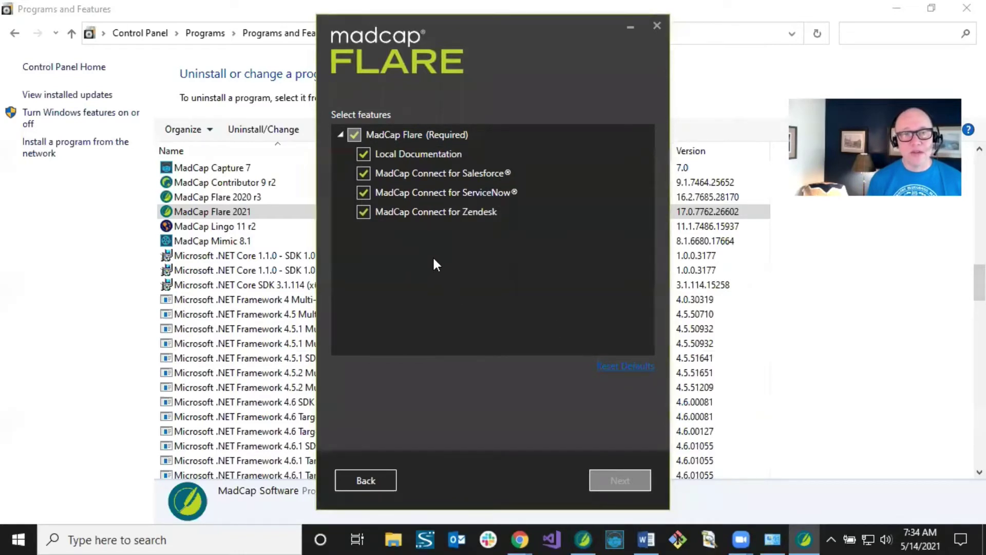
{"action": "left_click", "coordinate": [658, 26]}
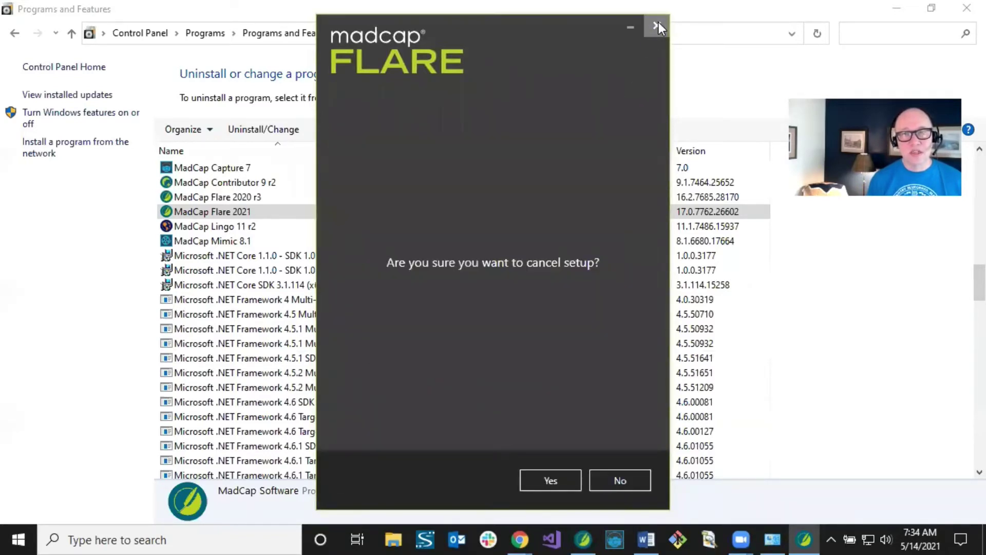
{"action": "left_click", "coordinate": [547, 480]}
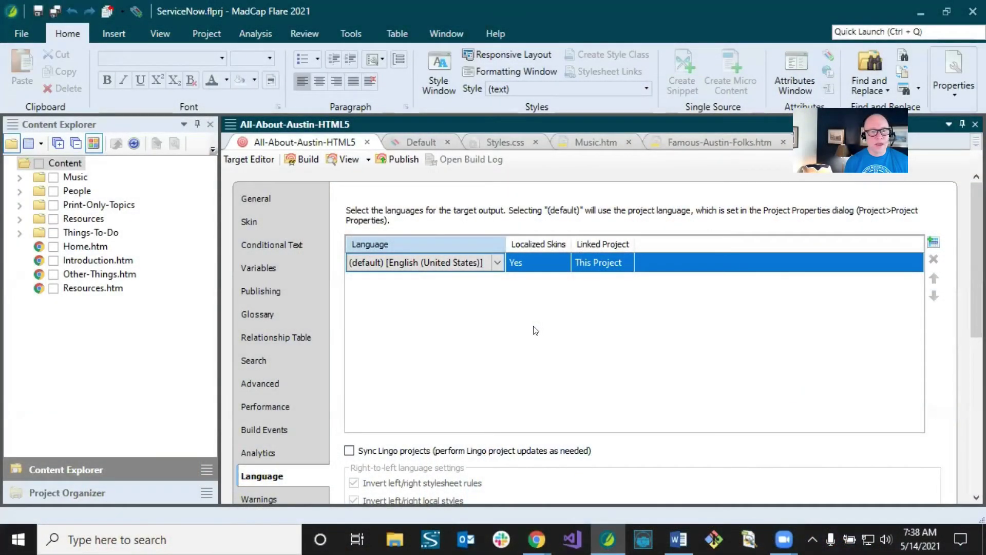
Step: Review the project's TOCs in the Project Organizer: Online-TOC, Print-TOC and ServiceNow-Austin
{"action": "left_click", "coordinate": [82, 488]}
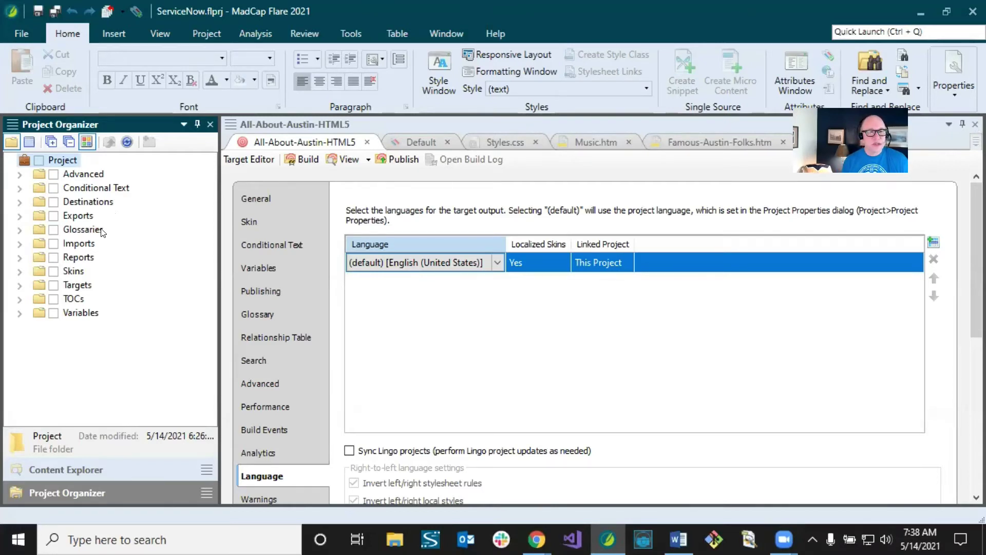
{"action": "left_click", "coordinate": [20, 299]}
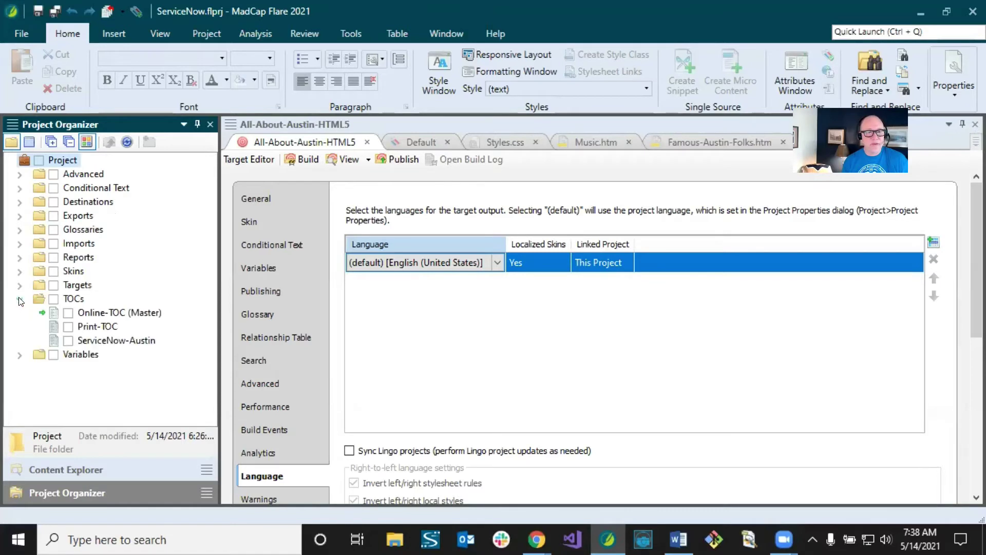
{"action": "left_click", "coordinate": [78, 313]}
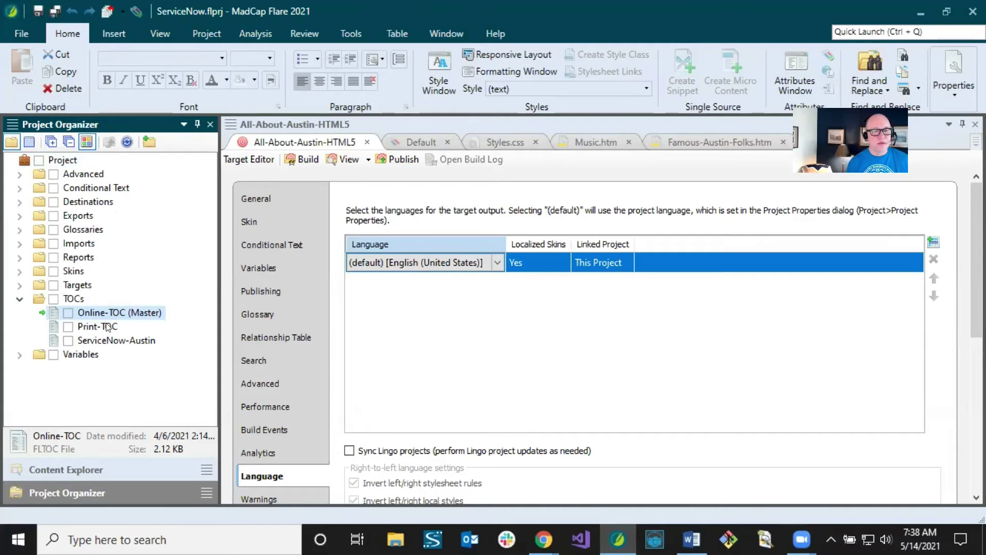
{"action": "left_click", "coordinate": [103, 326]}
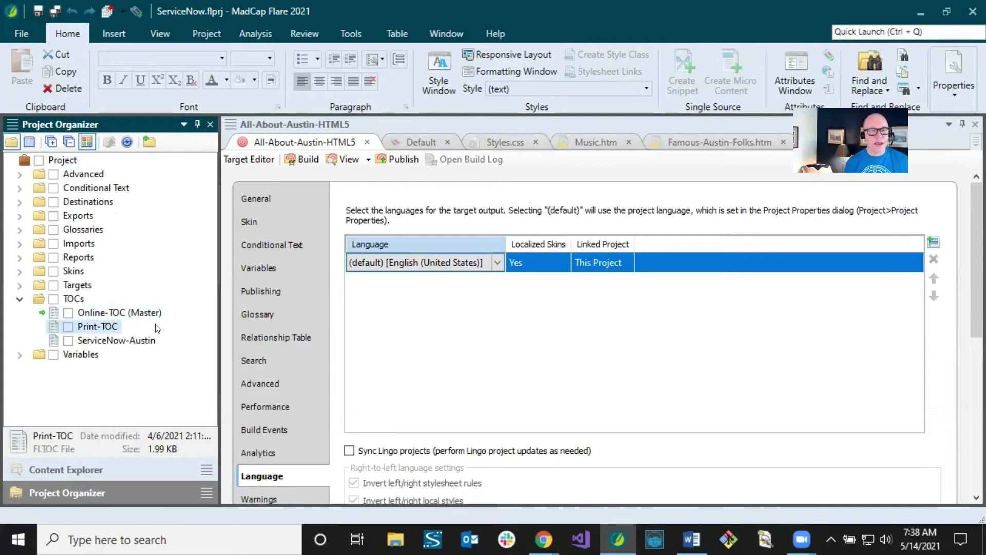
{"action": "left_click", "coordinate": [106, 340]}
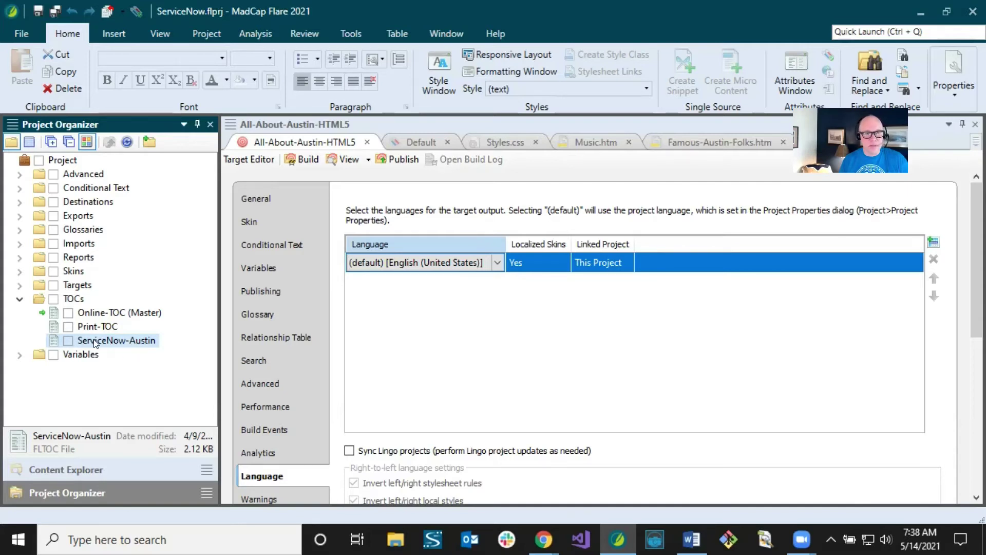
Step: Add a new destination file named ServiceNow-Austin to the Destinations folder, based on the MyDestination template
{"action": "left_click", "coordinate": [19, 202]}
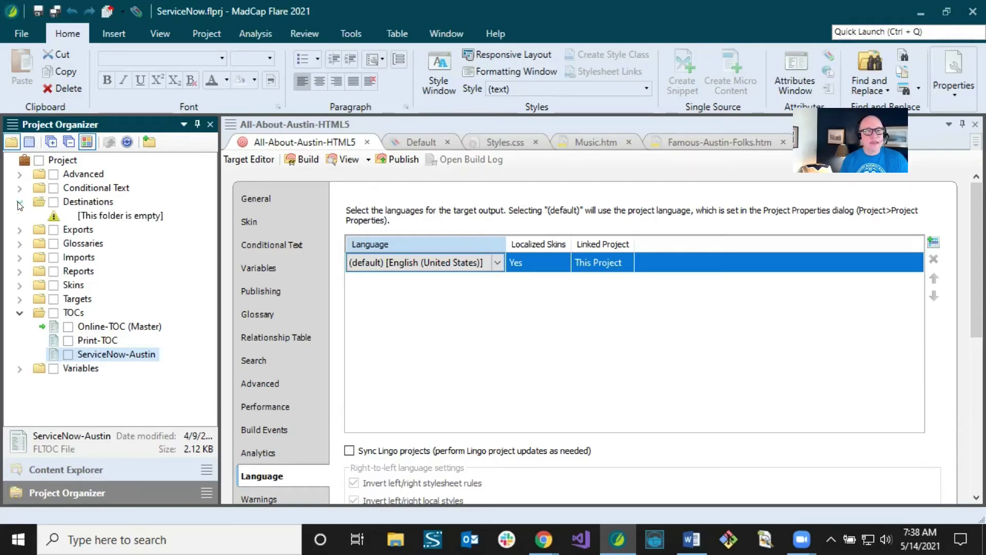
{"action": "right_click", "coordinate": [92, 204]}
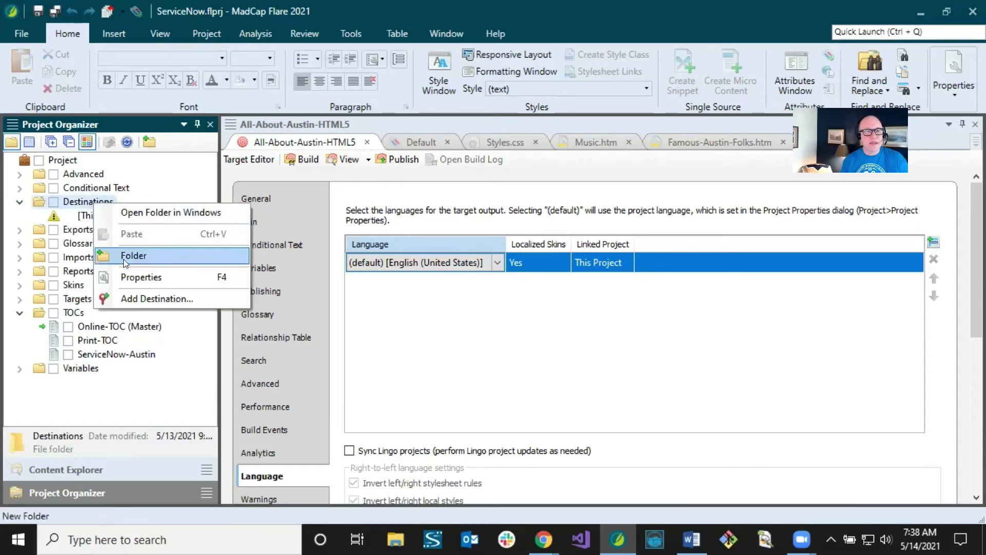
{"action": "left_click", "coordinate": [136, 298]}
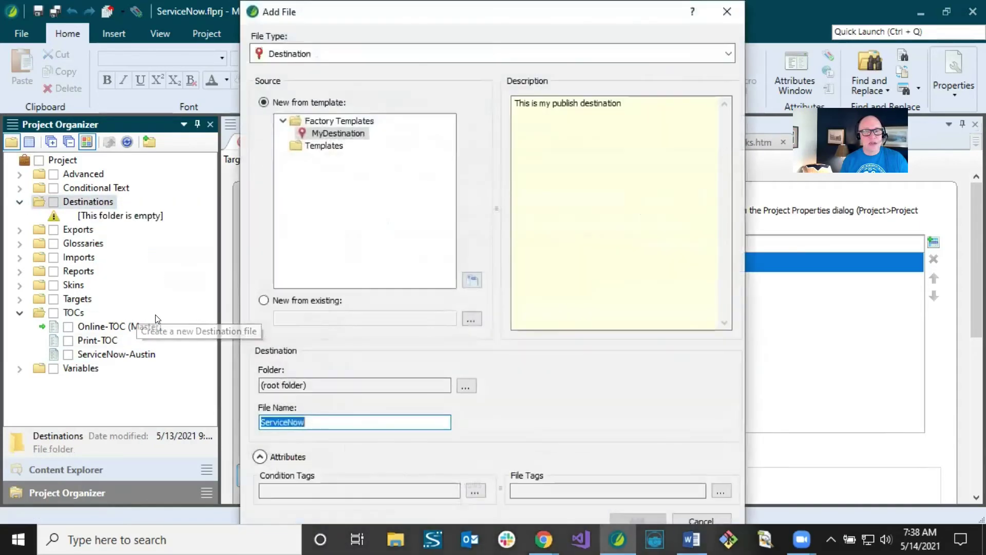
{"action": "left_click", "coordinate": [313, 417]}
{"action": "type", "text": "-"}
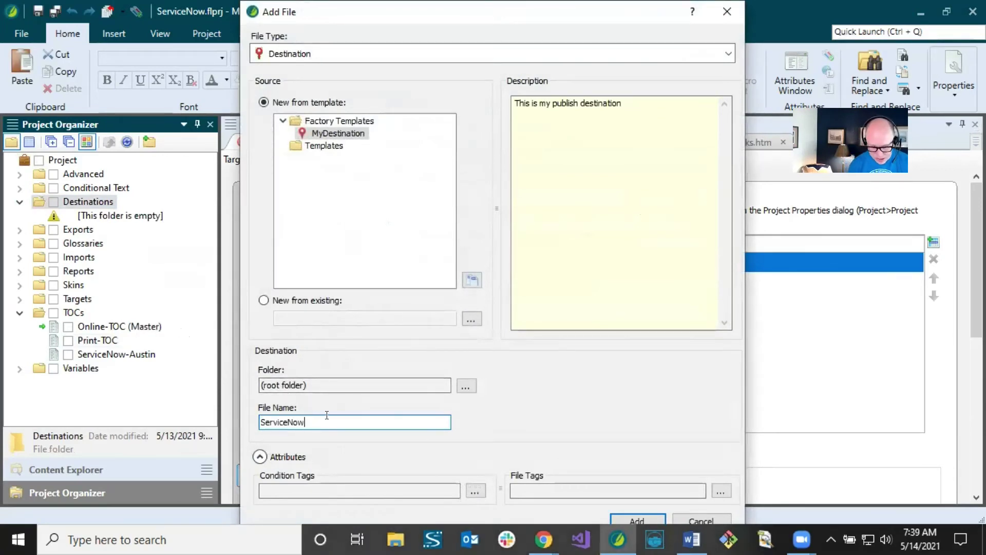
{"action": "type", "text": "Austin"}
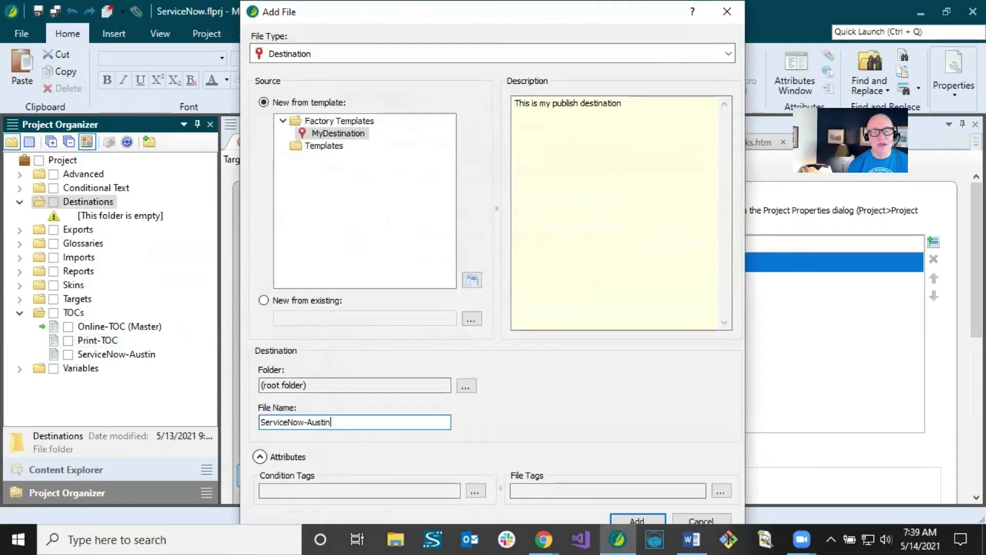
{"action": "left_click", "coordinate": [630, 515]}
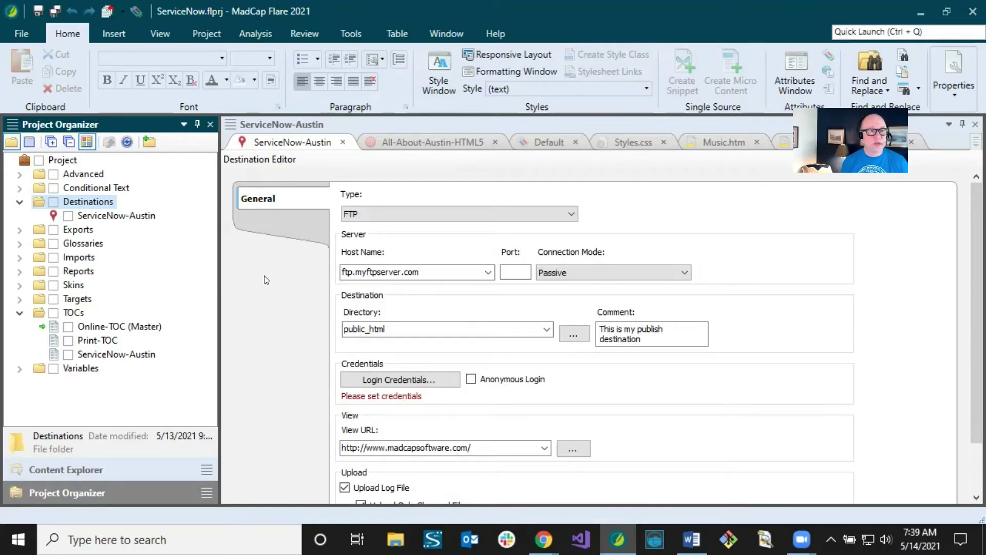
Step: Set the type of the ServiceNow-Austin destination to MadCap Connect for ServiceNow
{"action": "left_click", "coordinate": [139, 217]}
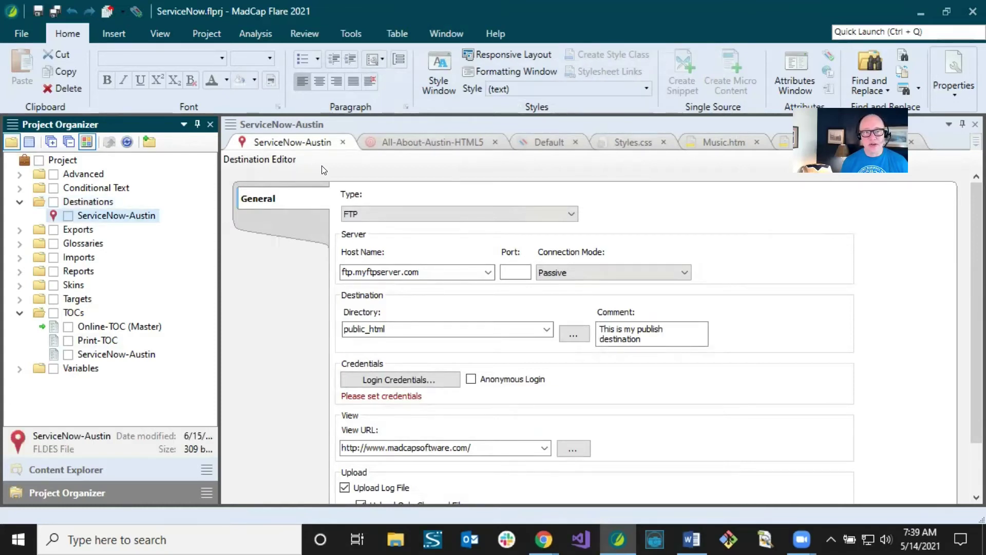
{"action": "left_click", "coordinate": [414, 214]}
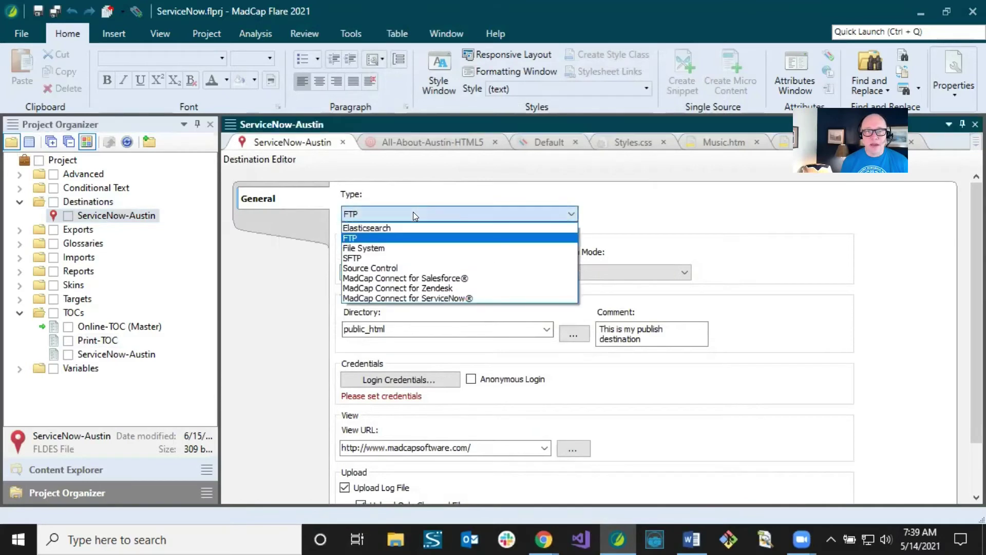
{"action": "left_click", "coordinate": [410, 298]}
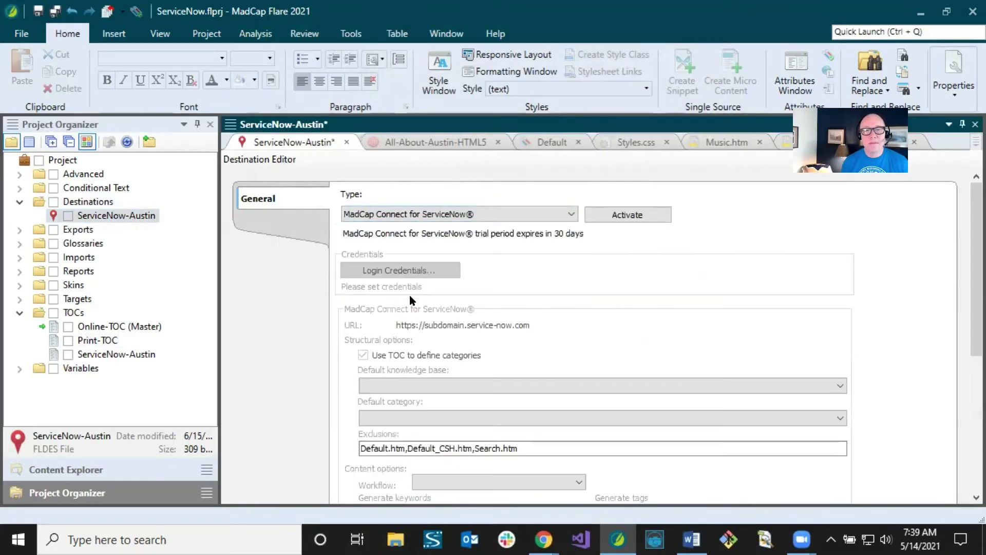
Step: Start activating MadCap Connect for ServiceNow with the Activate Your License option and enter the license key copied from Word
{"action": "left_click", "coordinate": [624, 213]}
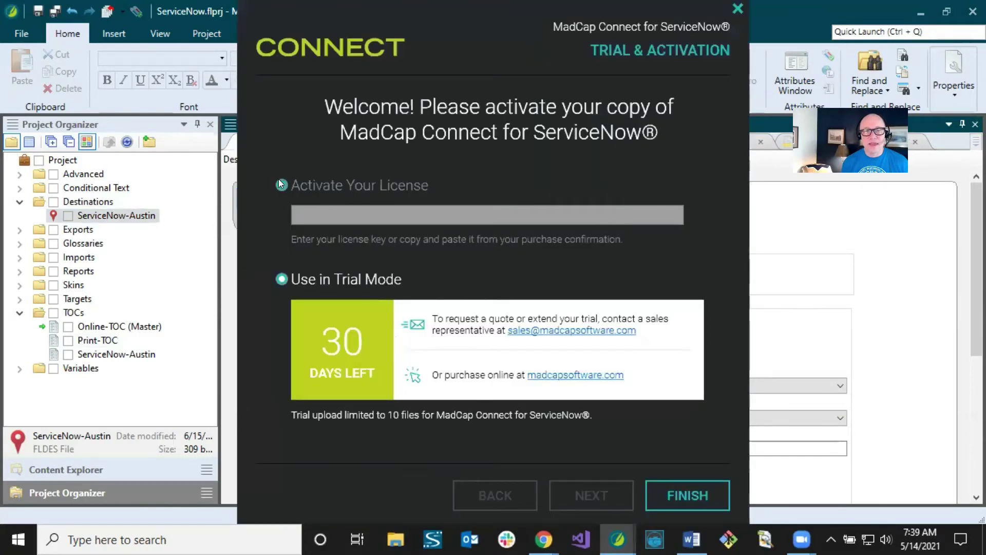
{"action": "left_click", "coordinate": [282, 185]}
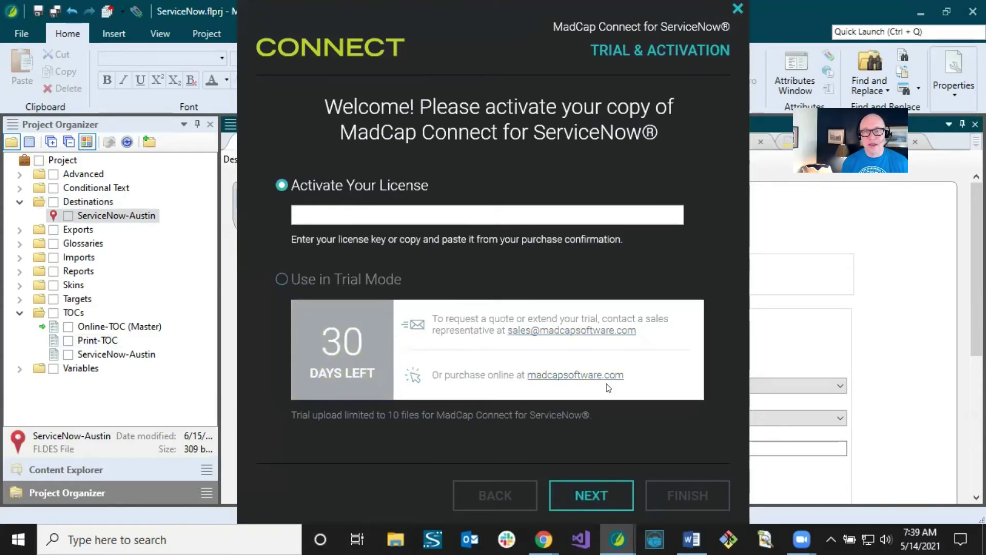
{"action": "left_click", "coordinate": [693, 540]}
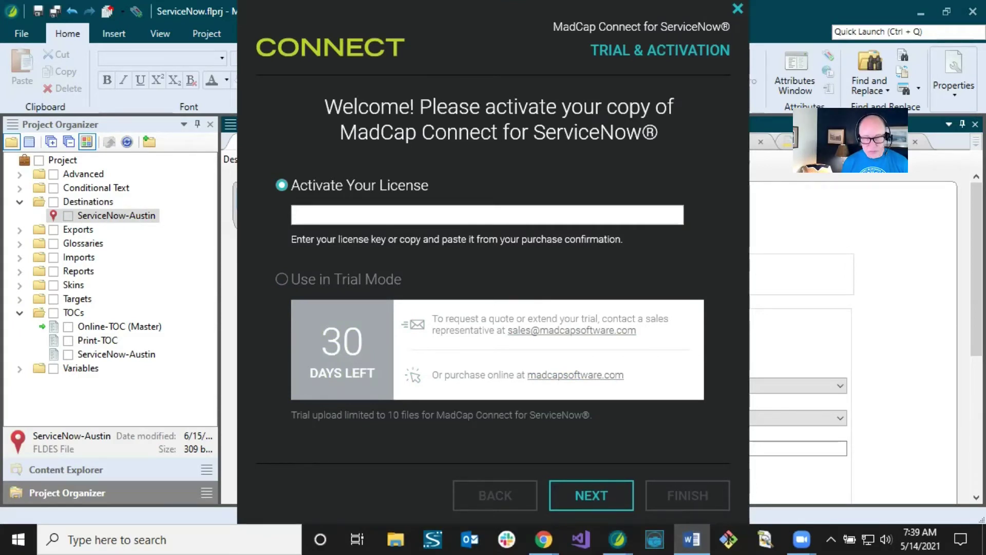
{"action": "left_click", "coordinate": [354, 217]}
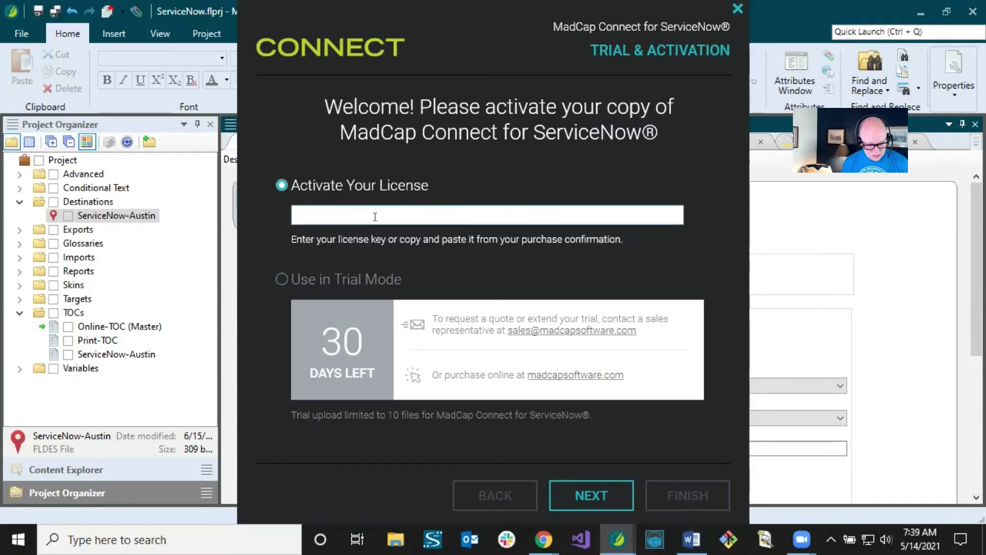
{"action": "key", "text": "ctrl+v"}
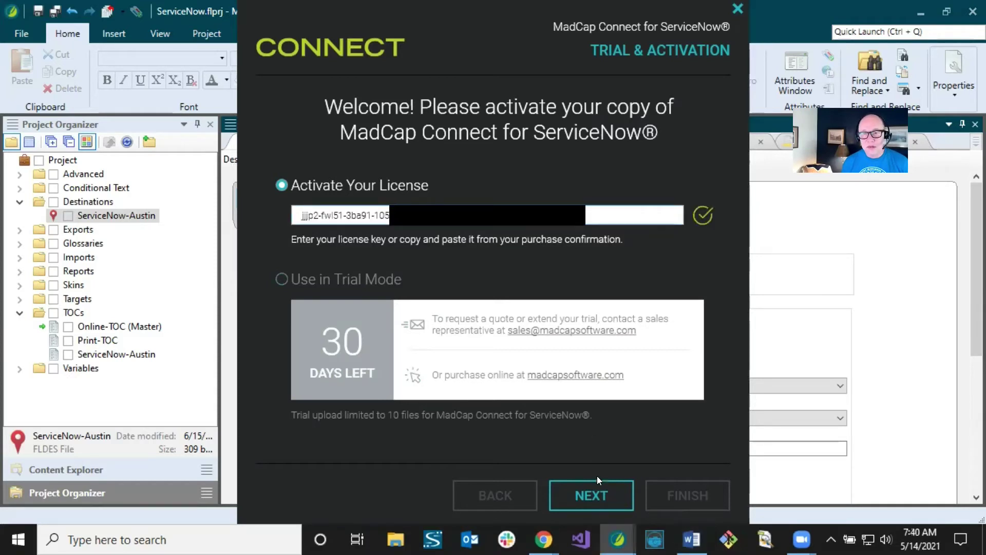
{"action": "left_click", "coordinate": [592, 496]}
Step: Enter the licensee's first name, last name and e-mail, and complete the activation using Internet Activation
{"action": "left_click", "coordinate": [414, 208]}
{"action": "type", "text": "Simon"}
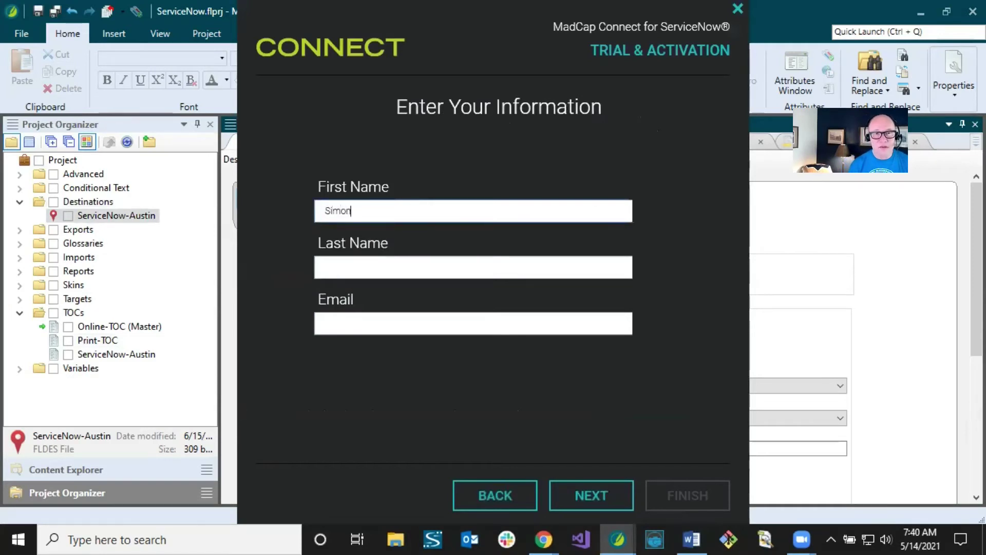
{"action": "key", "text": "Tab"}
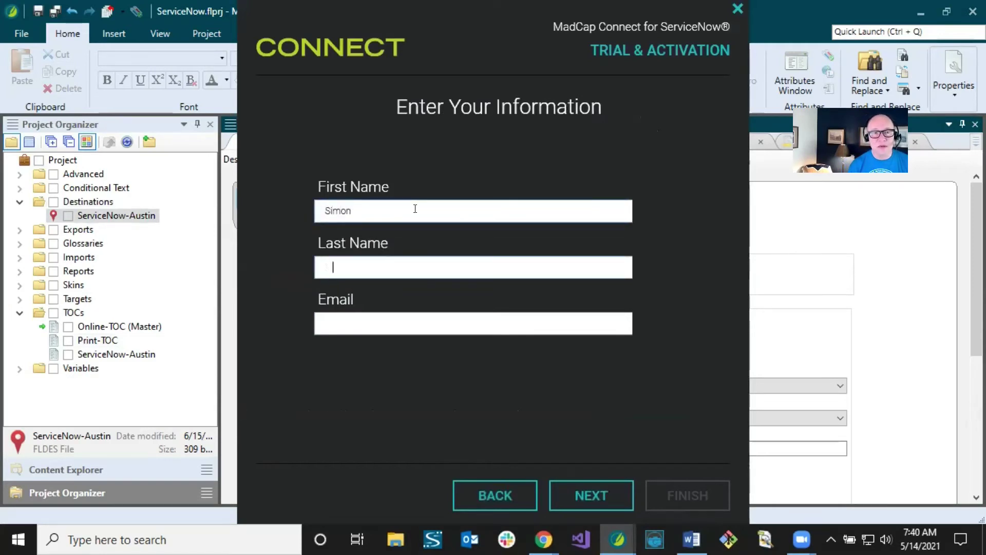
{"action": "type", "text": "MadCap"}
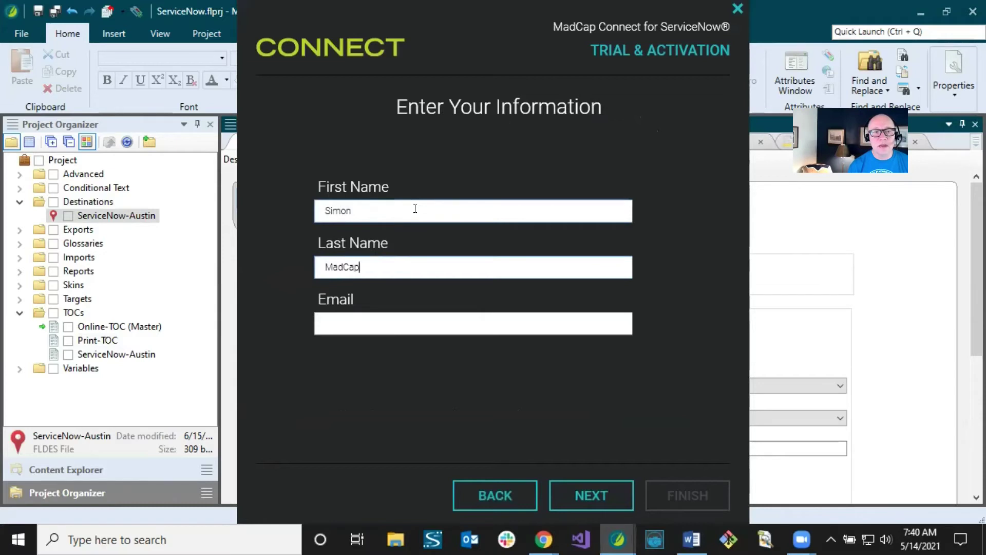
{"action": "key", "text": "Tab"}
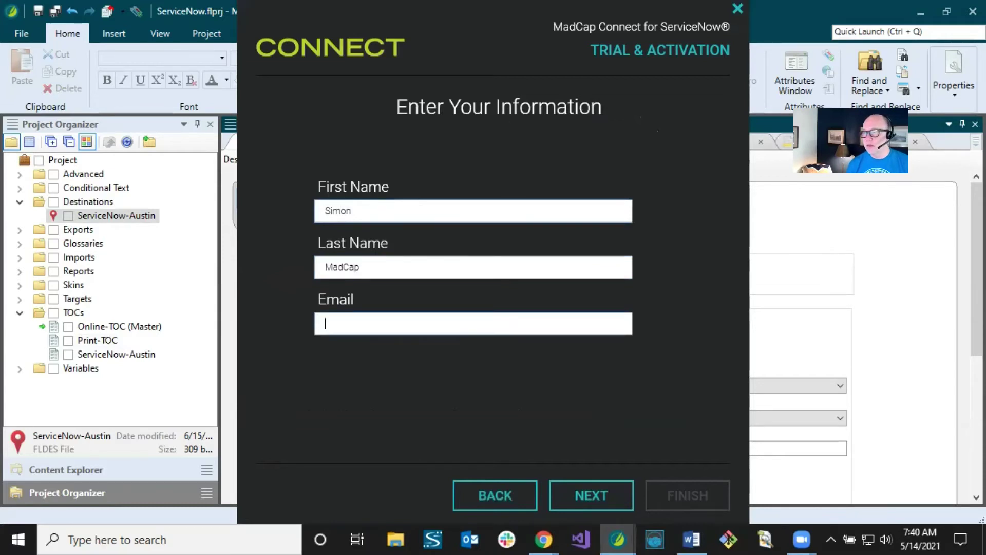
{"action": "key", "text": "alt+Tab"}
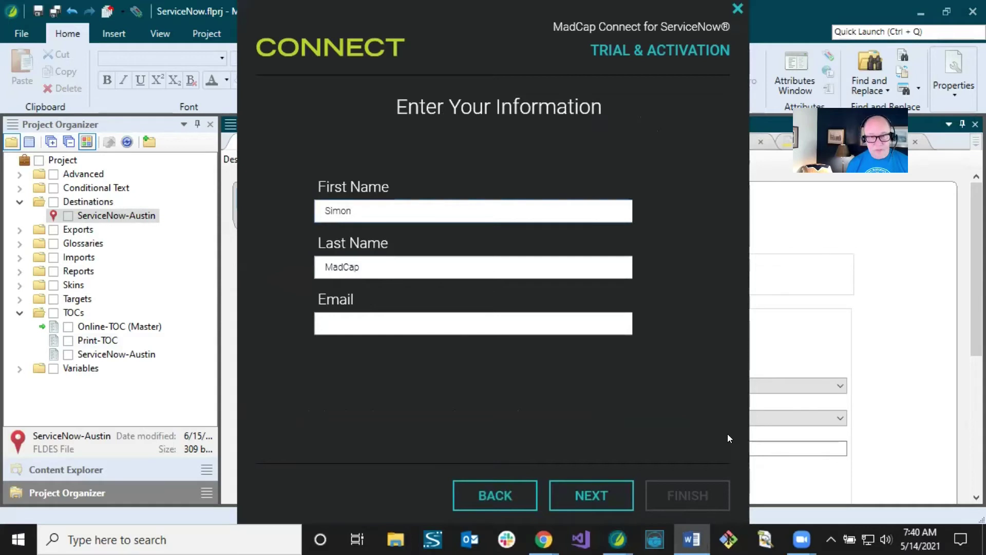
{"action": "left_click", "coordinate": [413, 319]}
{"action": "key", "text": "ctrl+v"}
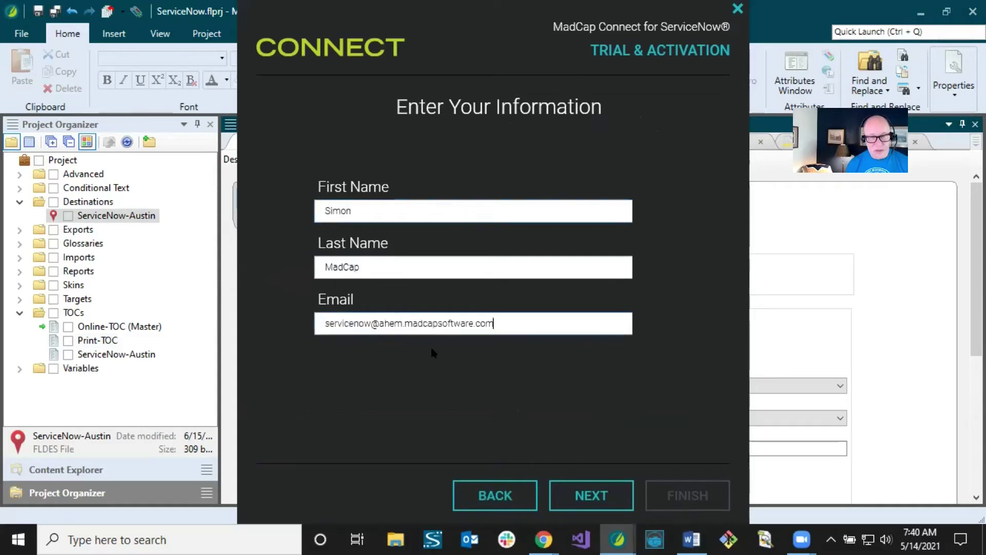
{"action": "left_click", "coordinate": [574, 496]}
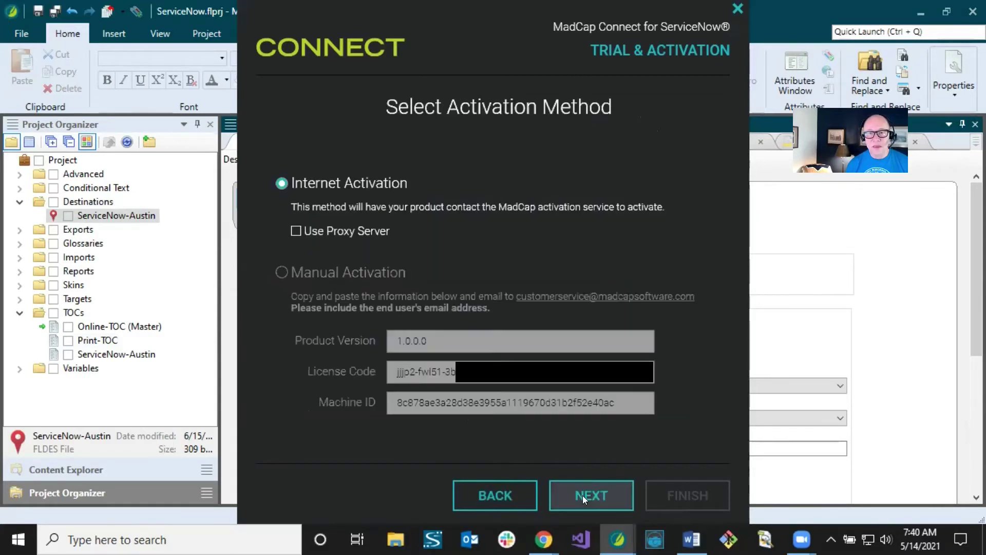
{"action": "left_click", "coordinate": [583, 496]}
{"action": "left_click", "coordinate": [674, 495]}
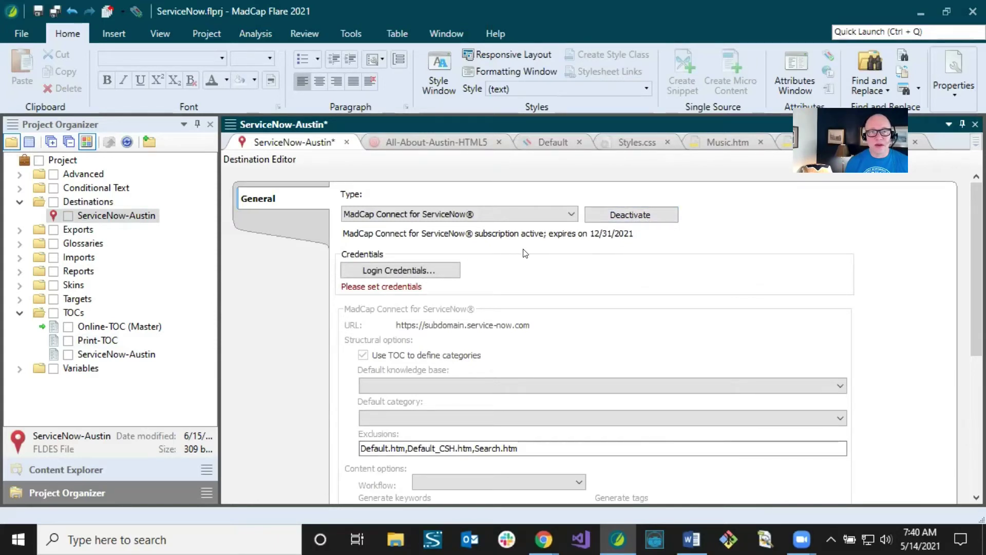
Step: In the destination's login credentials, enter the instance dev105456, the client ID and the client secret, and proceed to the login information
{"action": "left_click", "coordinate": [401, 273]}
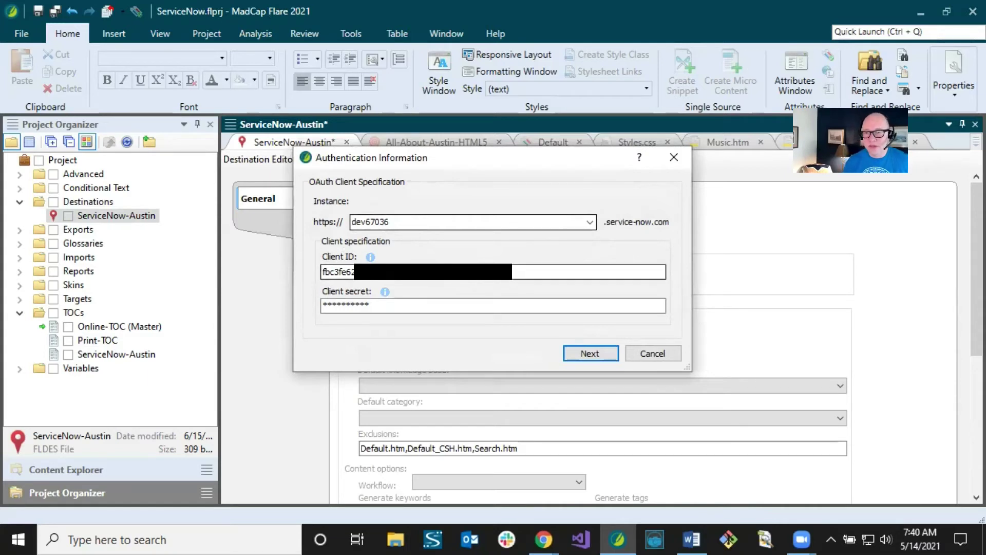
{"action": "key", "text": "alt+Tab"}
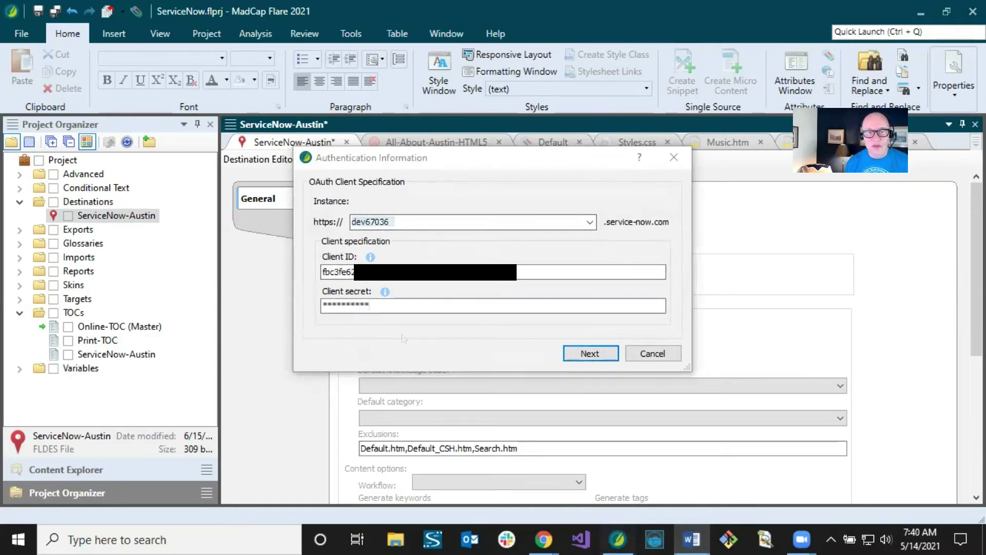
{"action": "key", "text": "alt+Tab"}
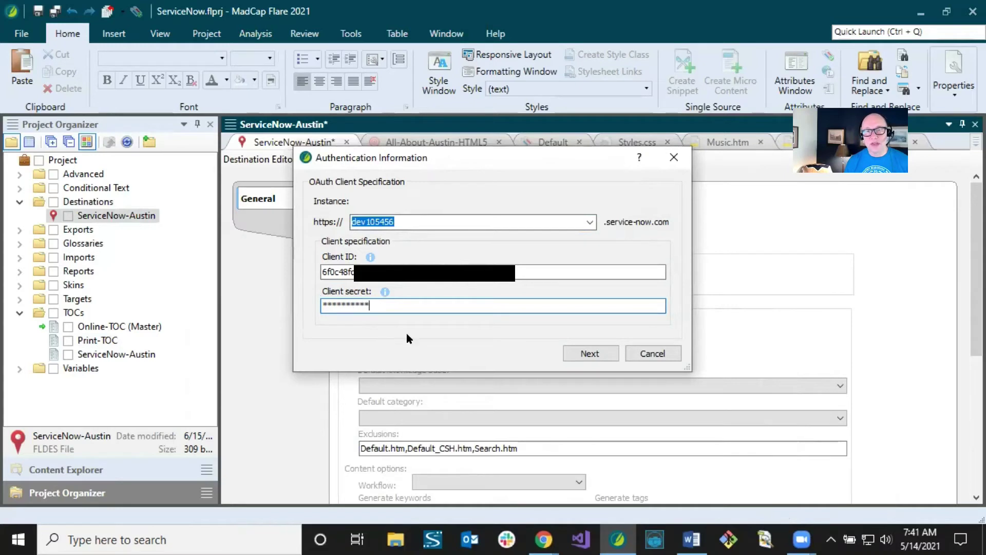
{"action": "left_click", "coordinate": [583, 352]}
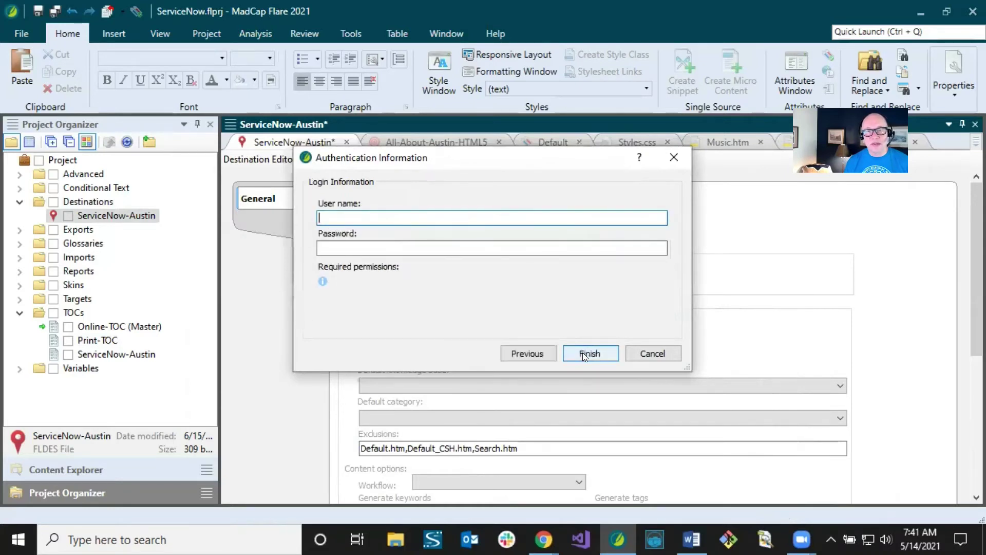
Step: Enter the ServiceNow account's user name and password in the login information and finish the authentication
{"action": "key", "text": "alt+Tab"}
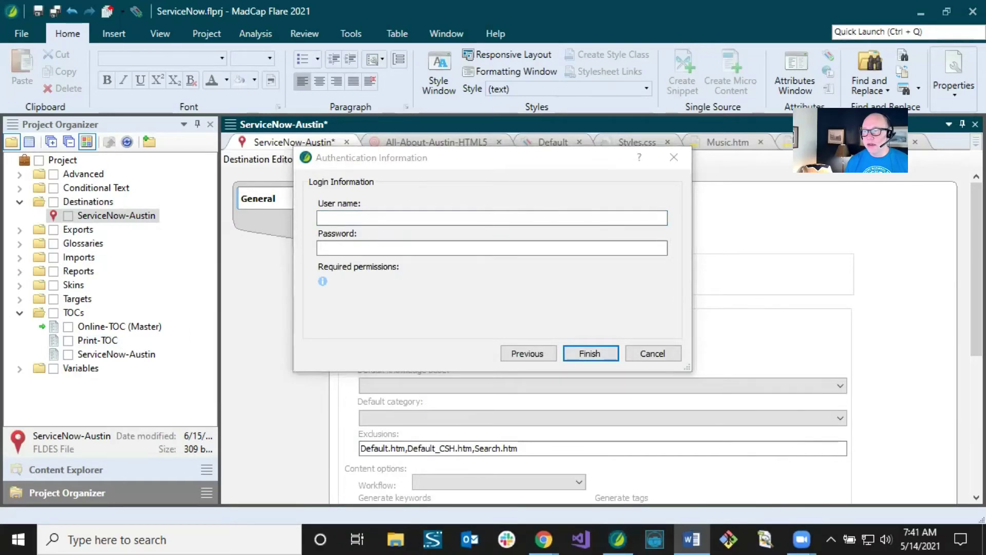
{"action": "left_click", "coordinate": [338, 216]}
{"action": "type", "text": "simon"}
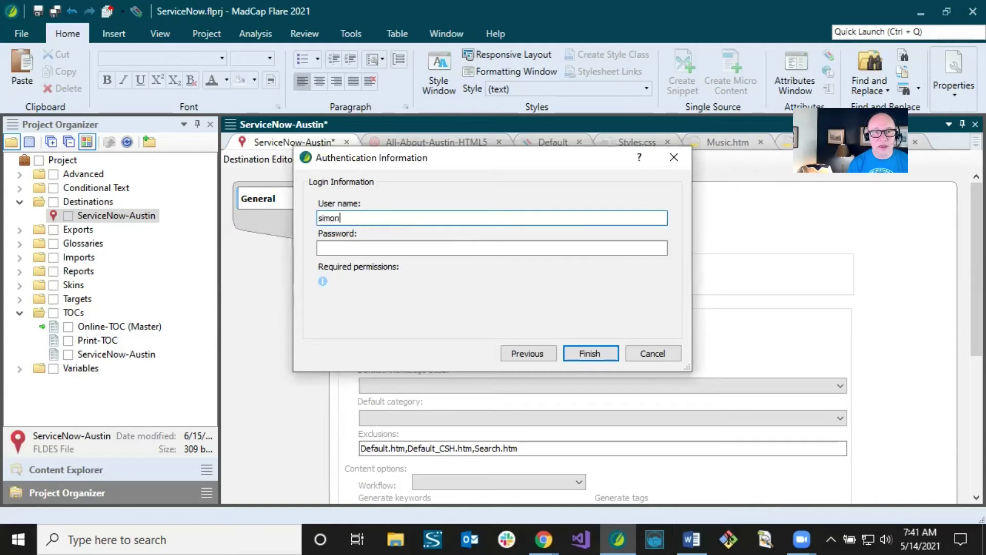
{"action": "key", "text": "Tab"}
{"action": "key", "text": "ctrl+v"}
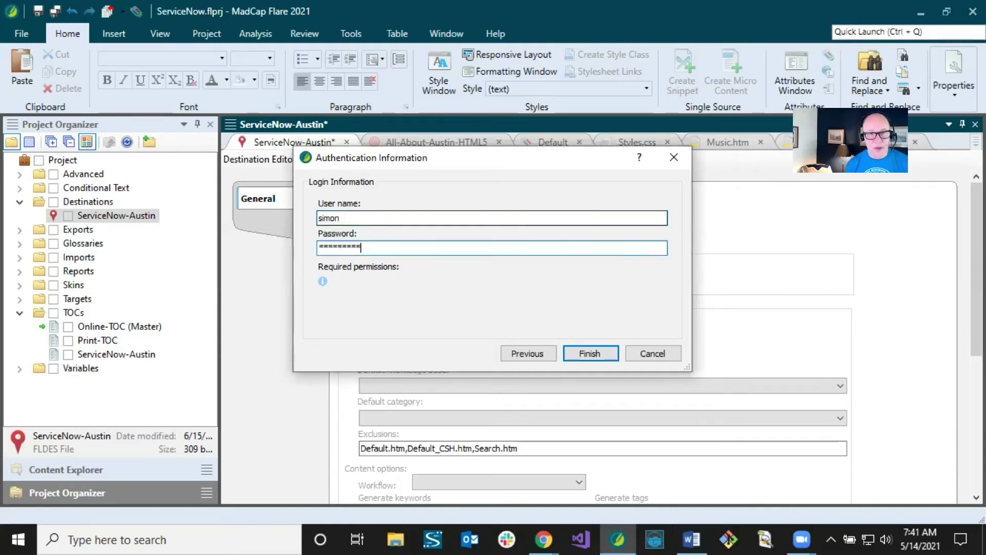
{"action": "left_click", "coordinate": [583, 353]}
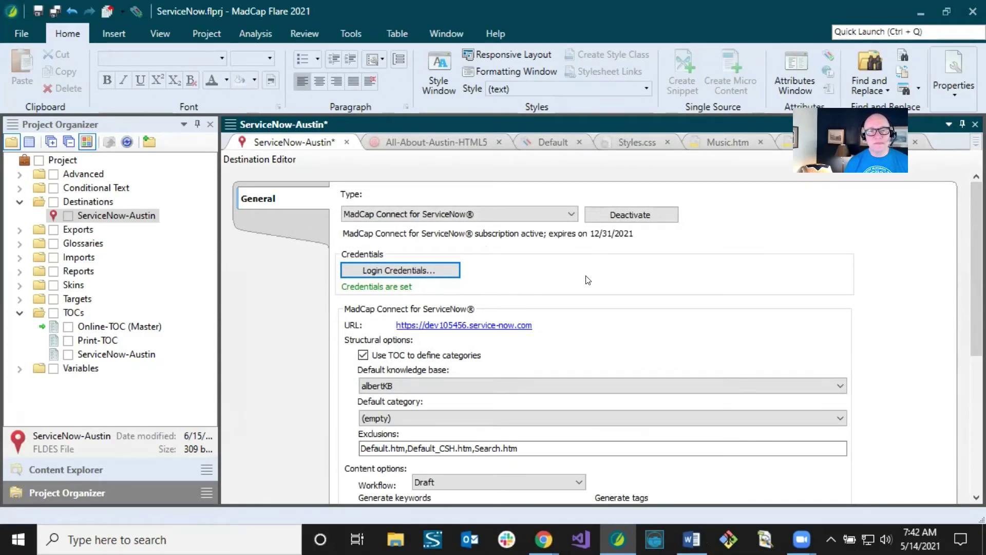
Step: Turn off using the TOC to define categories, and set the default knowledge base to fictionsoft and the default category to Default
{"action": "scroll", "coordinate": [593, 279], "scroll_direction": "down", "scroll_amount": 3}
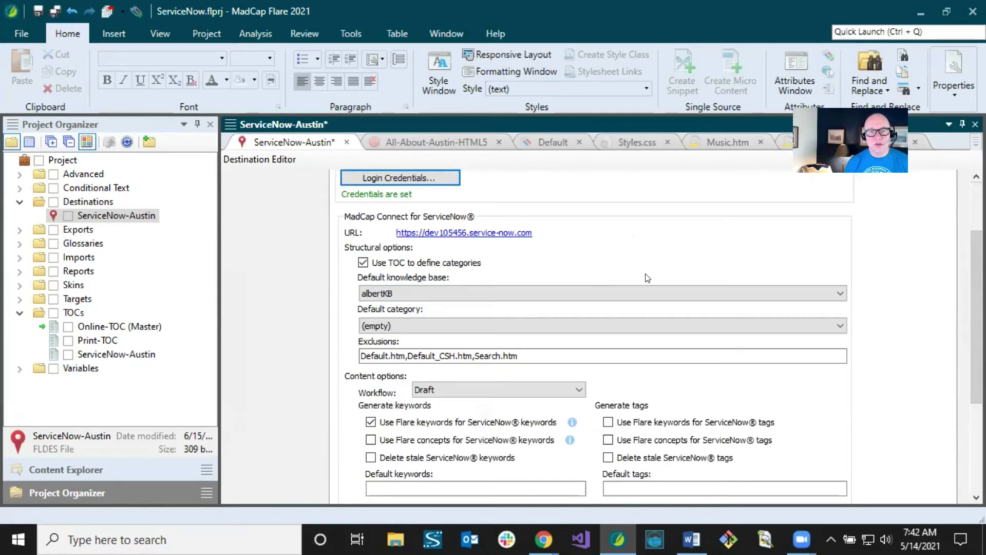
{"action": "scroll", "coordinate": [634, 206], "scroll_direction": "down", "scroll_amount": 1}
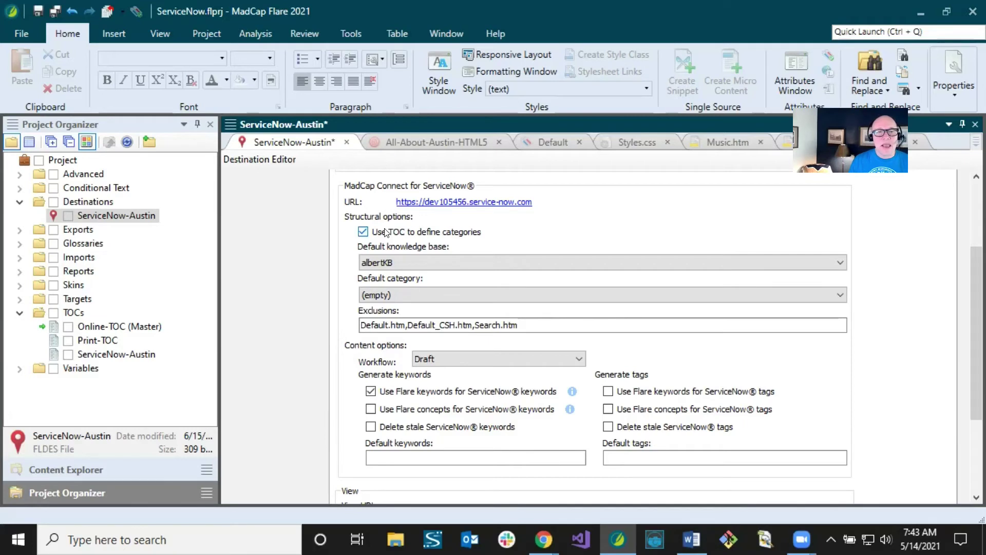
{"action": "left_click", "coordinate": [363, 233]}
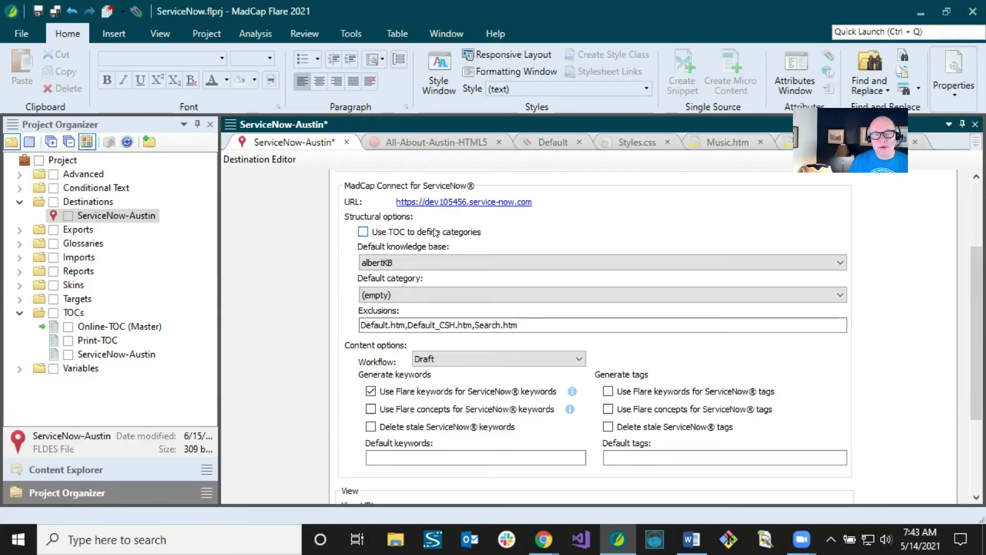
{"action": "left_click", "coordinate": [409, 263]}
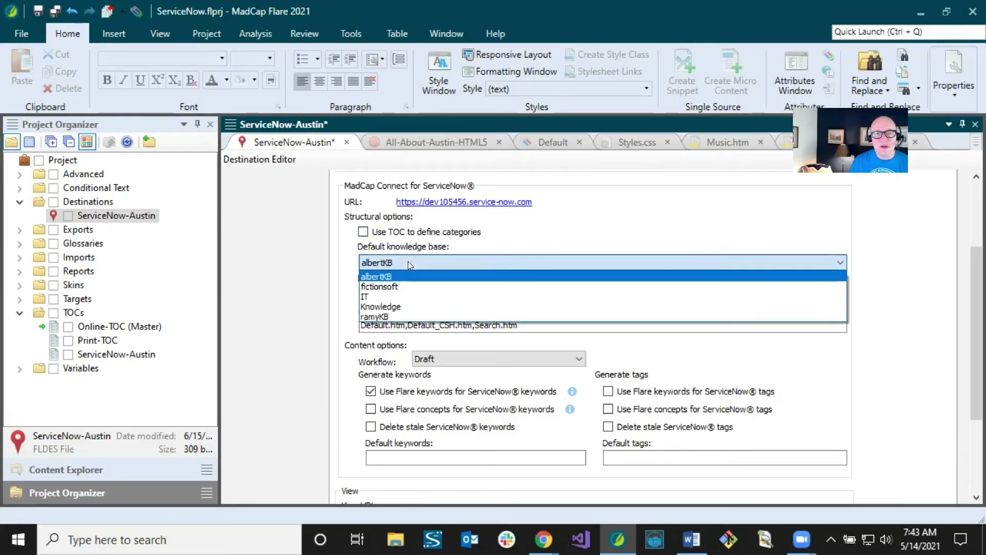
{"action": "left_click", "coordinate": [397, 288]}
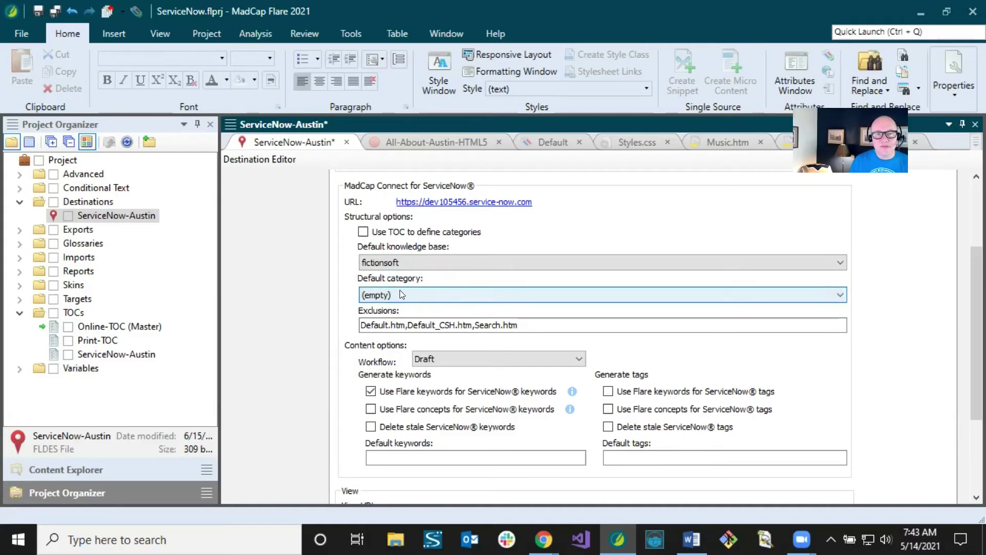
{"action": "left_click", "coordinate": [400, 291]}
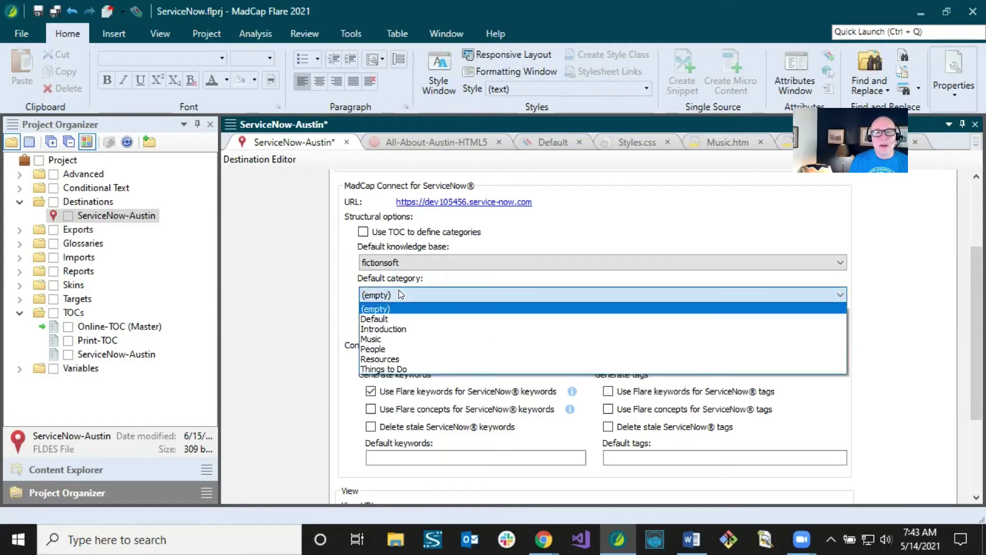
{"action": "left_click", "coordinate": [383, 319]}
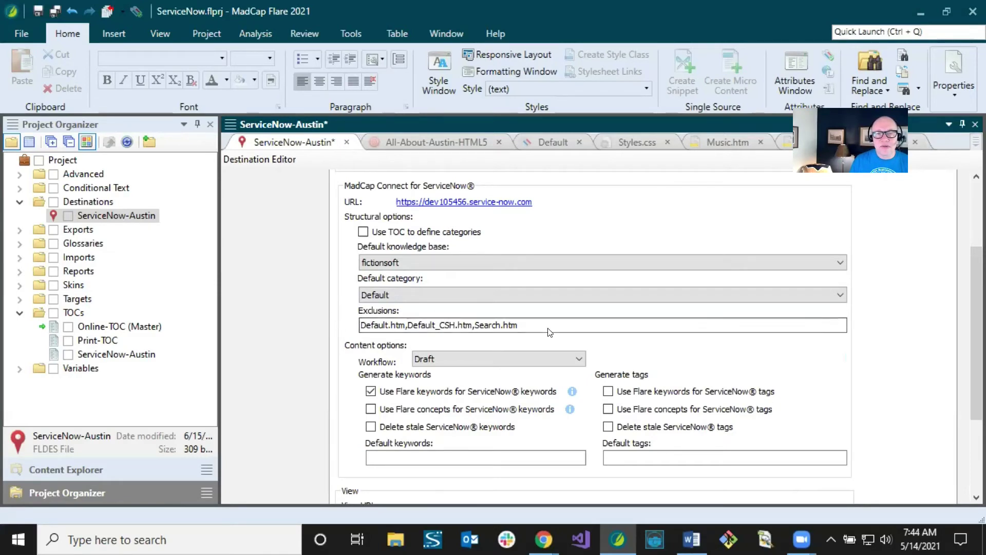
Step: Set the destination's content workflow to Published and enable deleting stale ServiceNow keywords
{"action": "scroll", "coordinate": [958, 380], "scroll_direction": "down", "scroll_amount": 3}
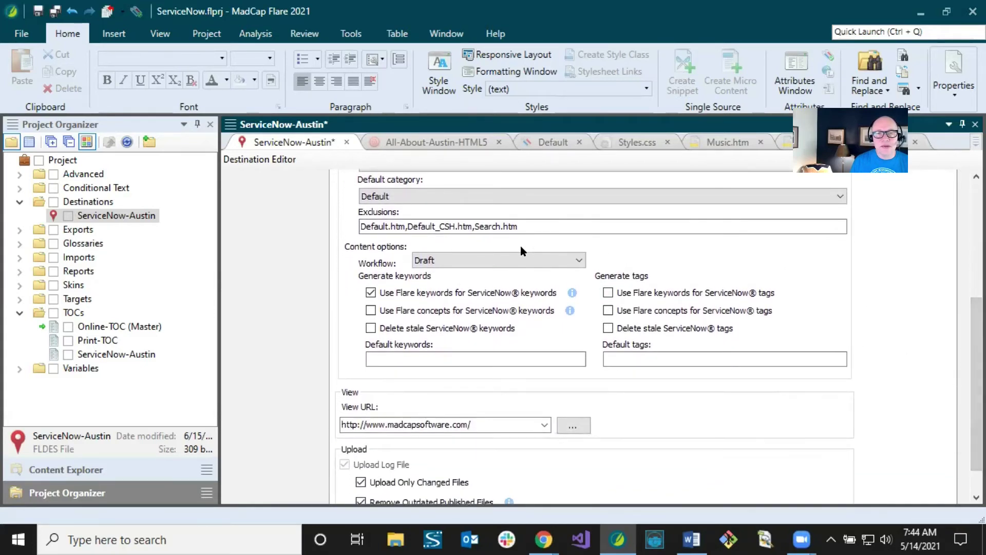
{"action": "left_click", "coordinate": [560, 228]}
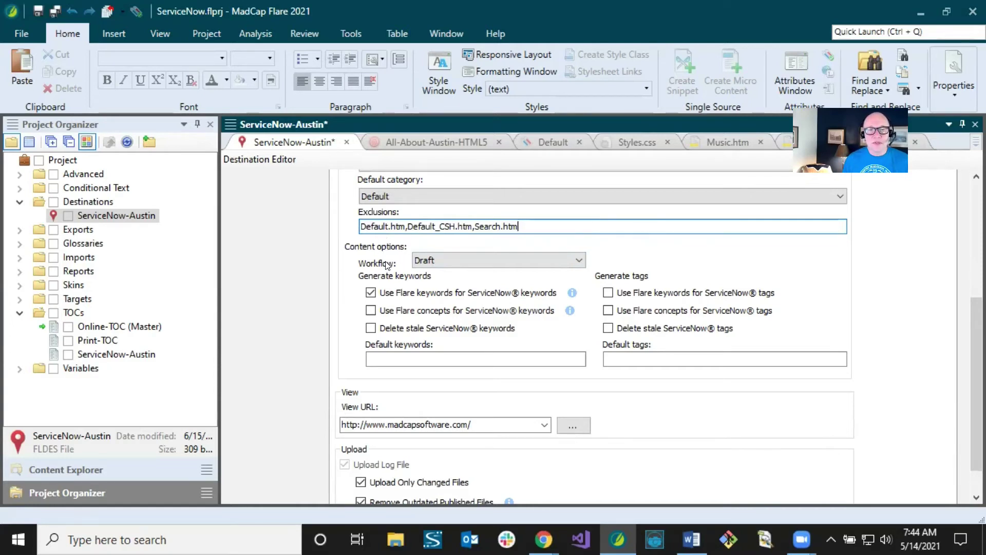
{"action": "left_click", "coordinate": [471, 261]}
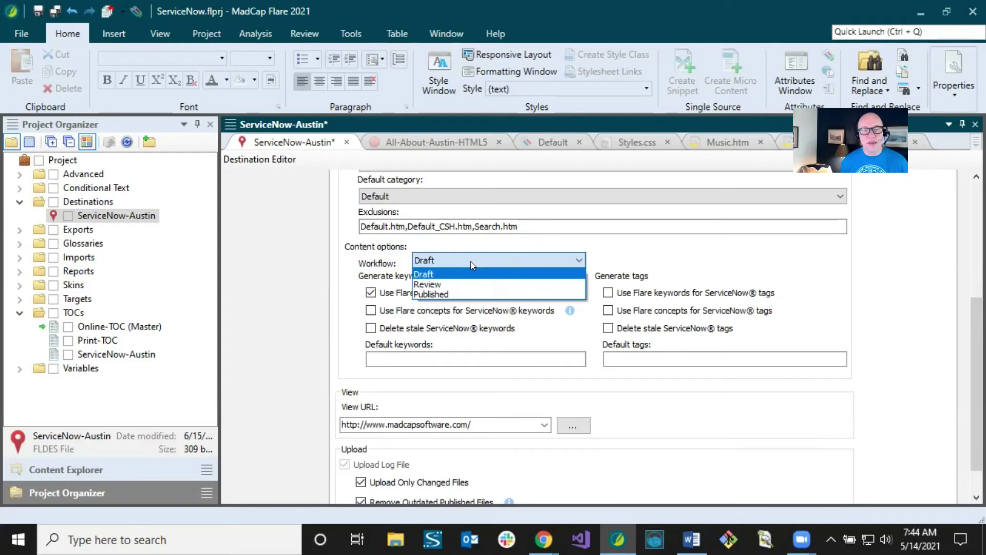
{"action": "left_click", "coordinate": [444, 253]}
{"action": "left_click", "coordinate": [444, 253]}
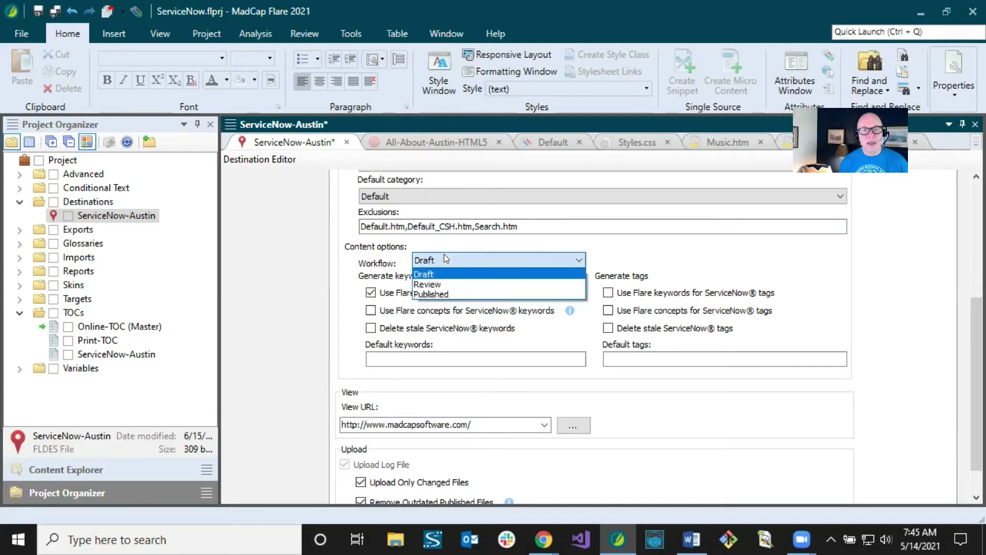
{"action": "left_click", "coordinate": [436, 294]}
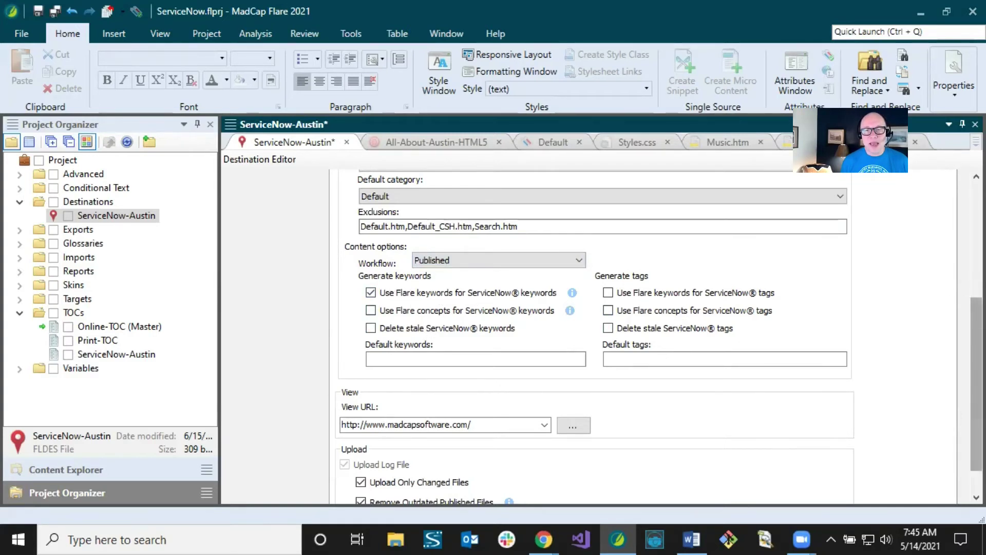
{"action": "scroll", "coordinate": [976, 380], "scroll_direction": "down", "scroll_amount": 1}
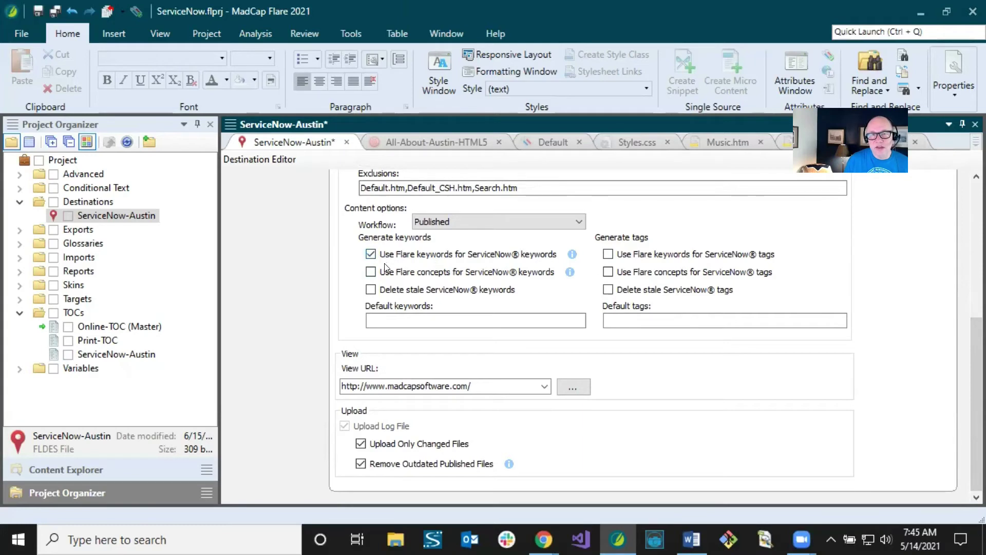
{"action": "left_click", "coordinate": [371, 290]}
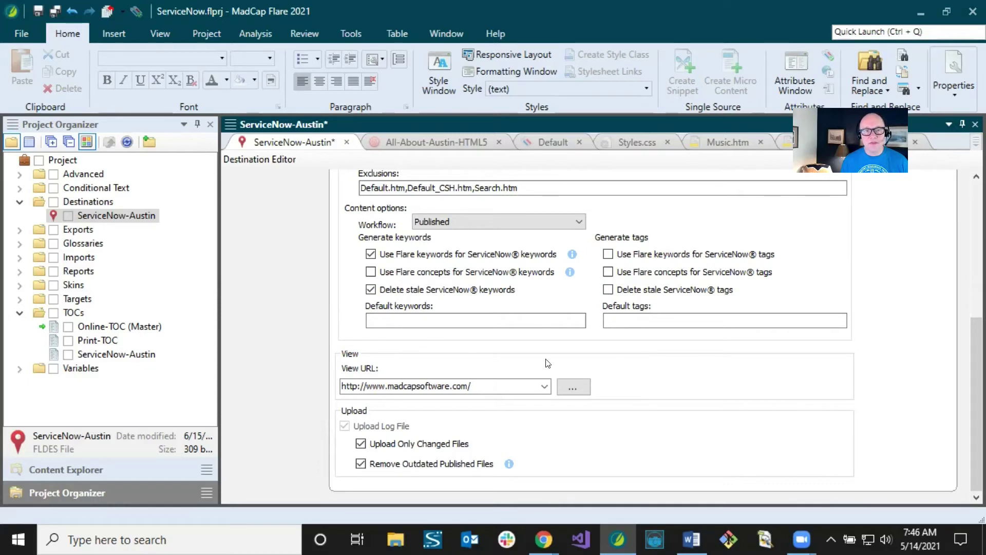
{"action": "left_click", "coordinate": [474, 380]}
{"action": "key", "text": "ctrl+a"}
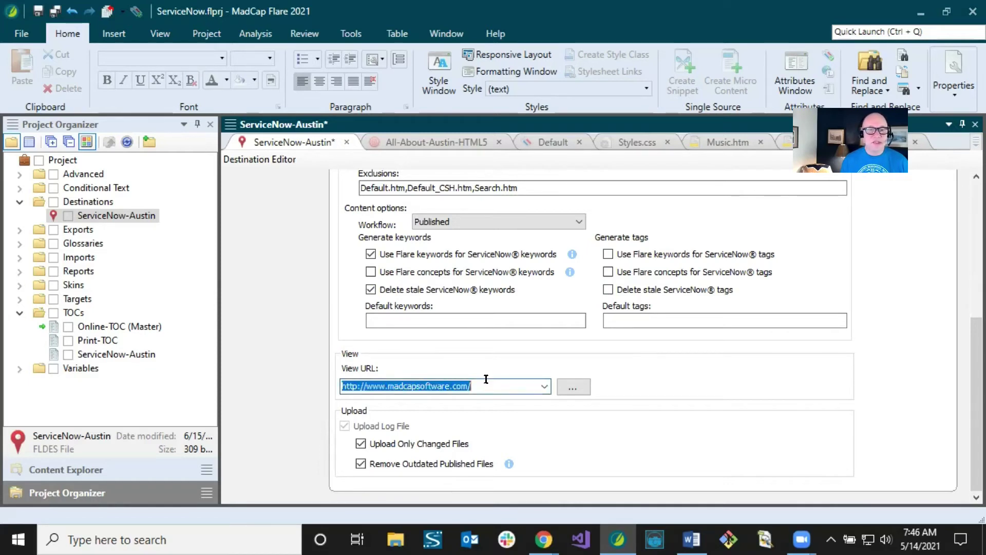
{"action": "left_click", "coordinate": [487, 379]}
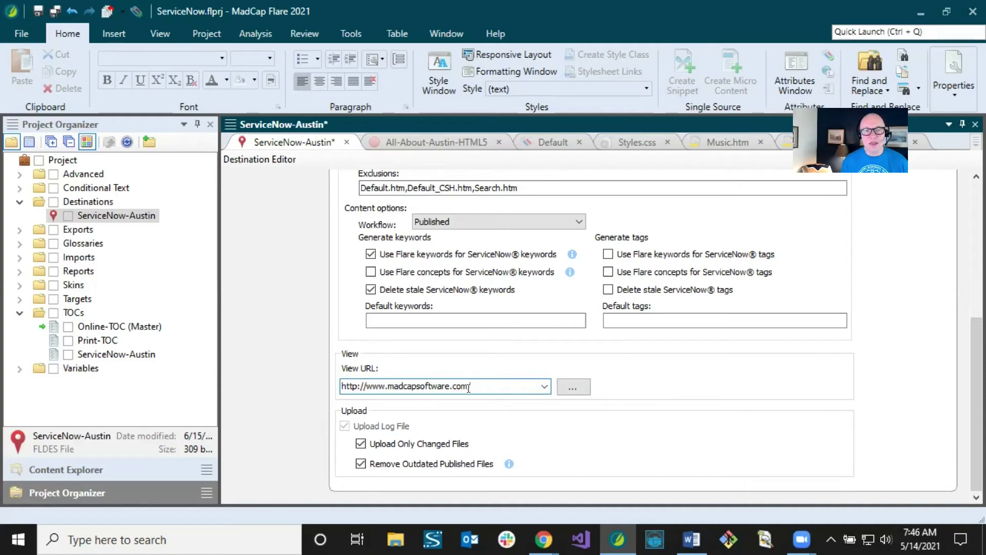
{"action": "left_click", "coordinate": [428, 385]}
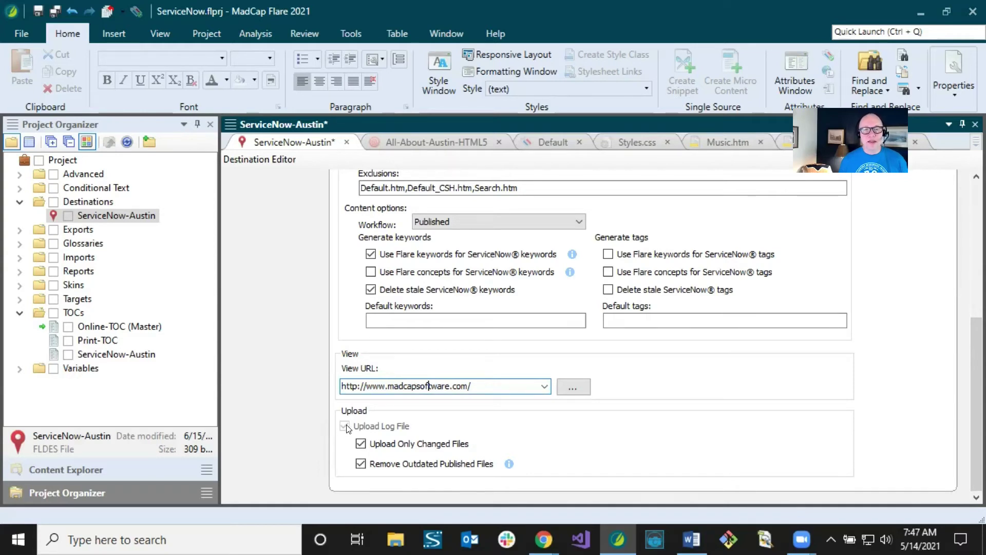
Step: Turn off Upload Only Changed Files for the ServiceNow-Austin destination and save the changes
{"action": "left_click", "coordinate": [362, 443]}
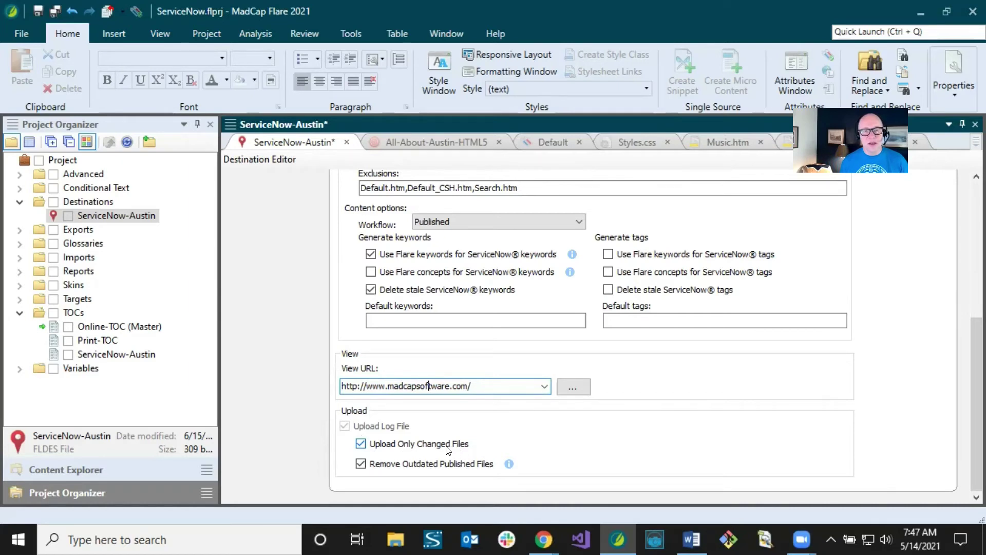
{"action": "left_click", "coordinate": [361, 444]}
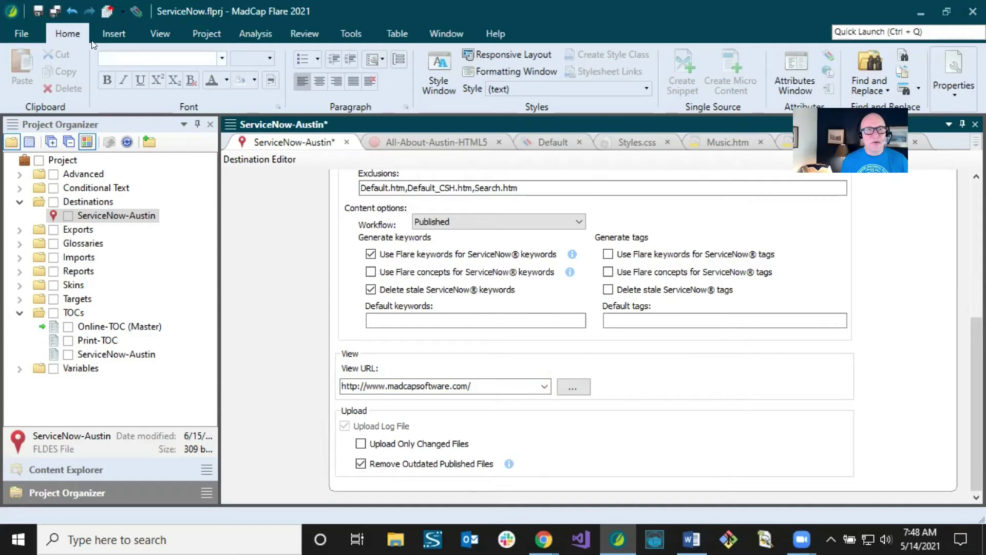
{"action": "left_click", "coordinate": [53, 14]}
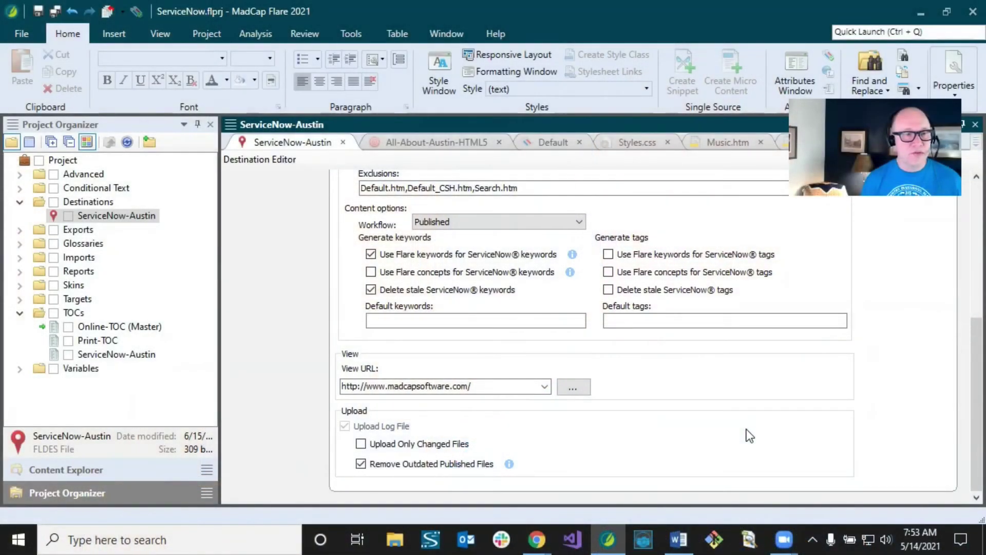
Step: Start adding a new target to the project's Targets folder and name it ServiceNow-Austin
{"action": "left_click", "coordinate": [20, 299]}
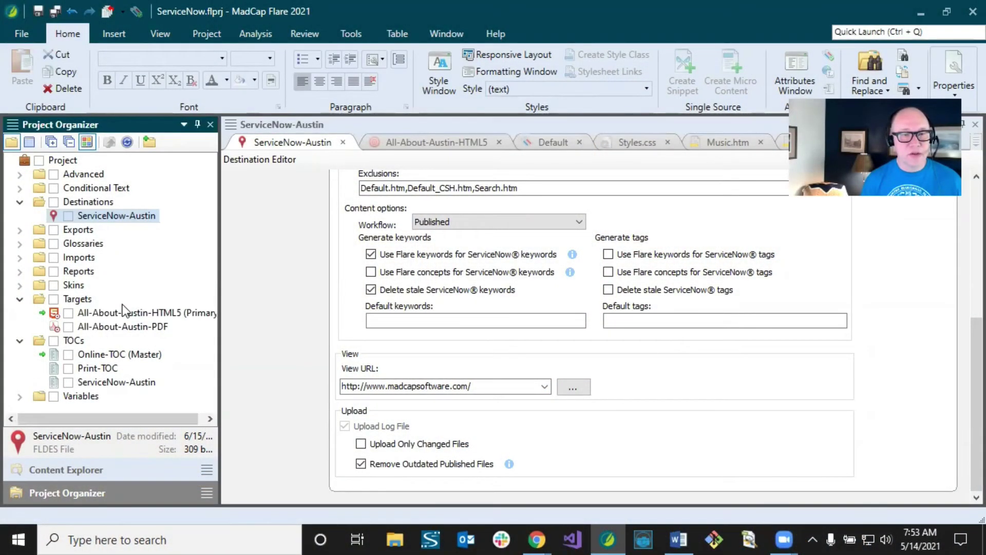
{"action": "right_click", "coordinate": [73, 299]}
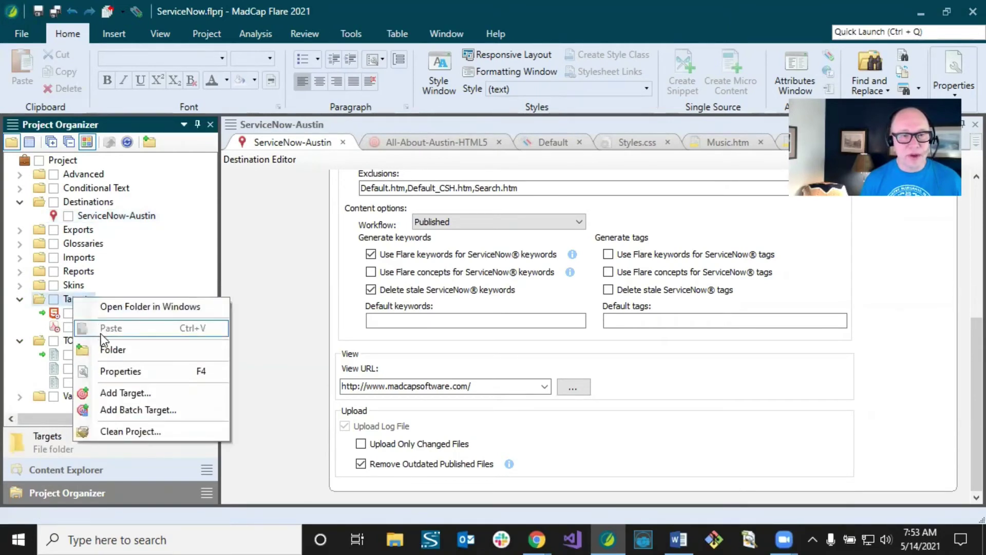
{"action": "left_click", "coordinate": [104, 393]}
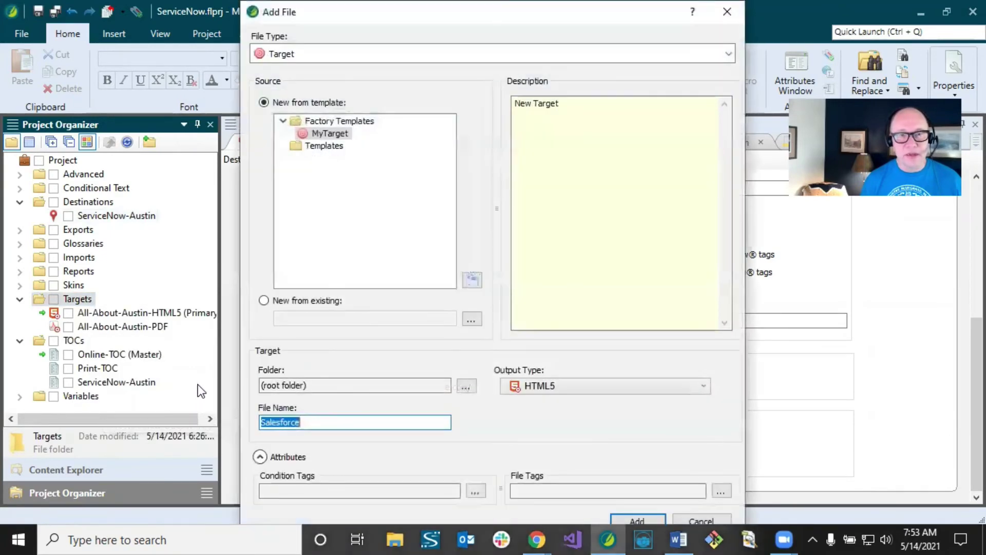
{"action": "left_click", "coordinate": [317, 422]}
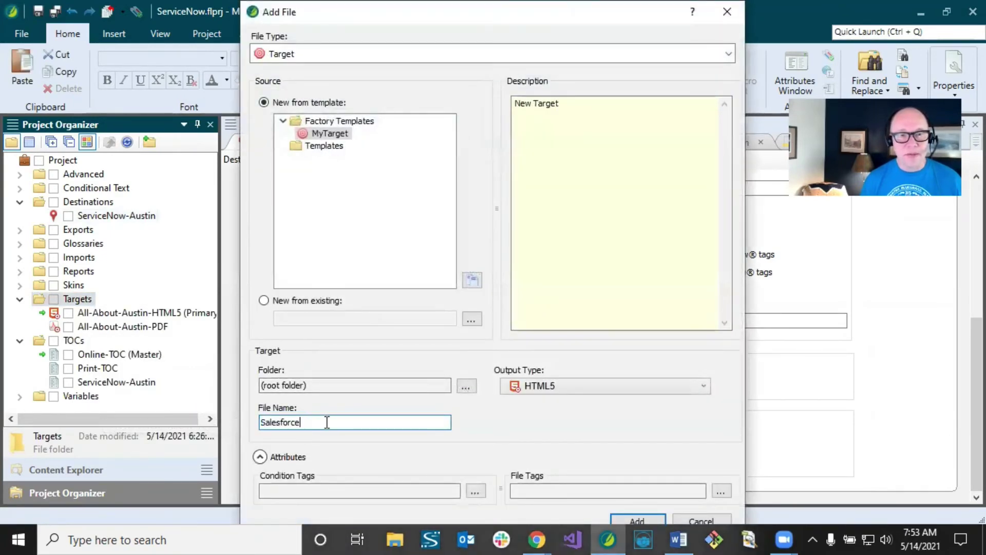
{"action": "left_click_drag", "start_coordinate": [304, 422], "coordinate": [240, 419]}
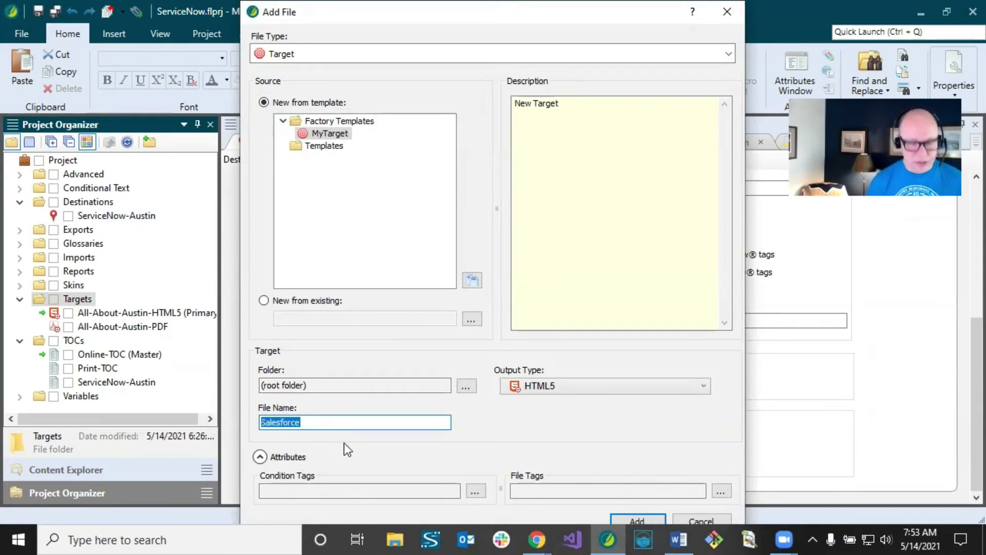
{"action": "type", "text": "ServiceNow-Aust"}
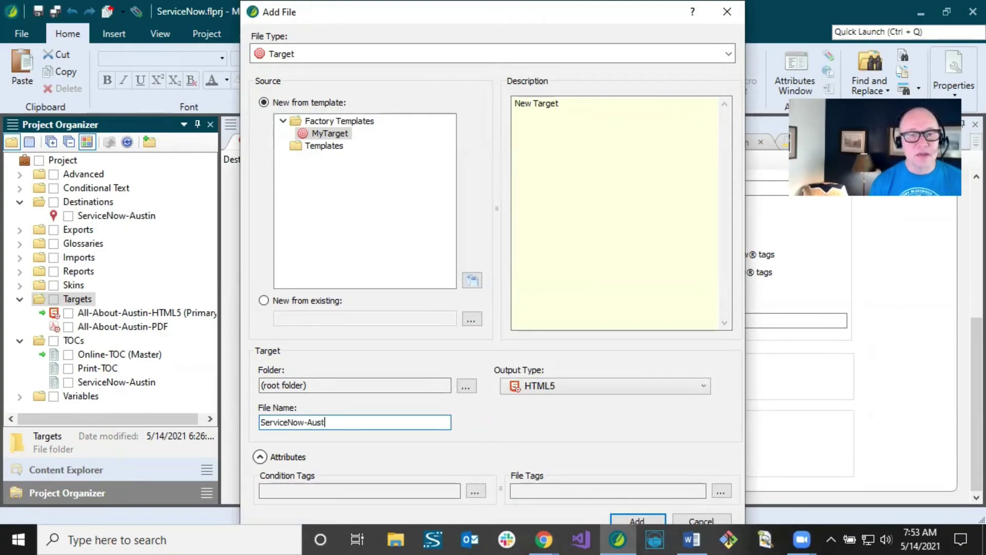
{"action": "type", "text": "in"}
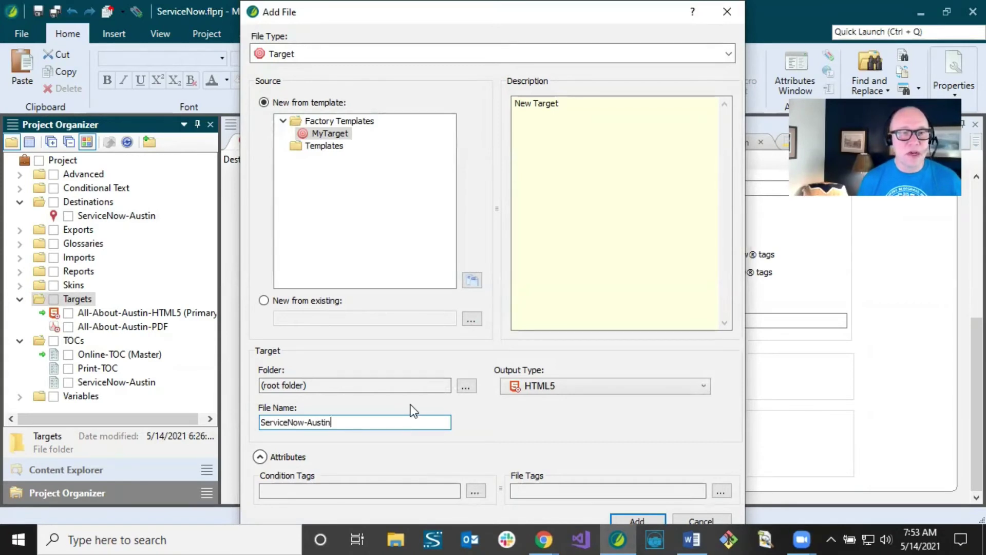
Step: Set the new target's output type to Clean XHTML, add it to the project and select it in the Targets folder
{"action": "left_click", "coordinate": [554, 388]}
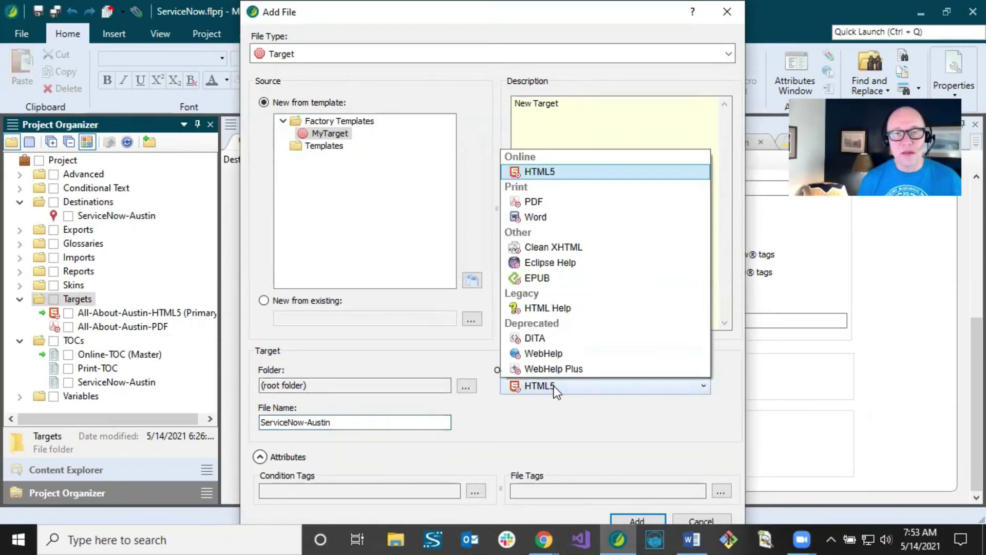
{"action": "left_click", "coordinate": [563, 247]}
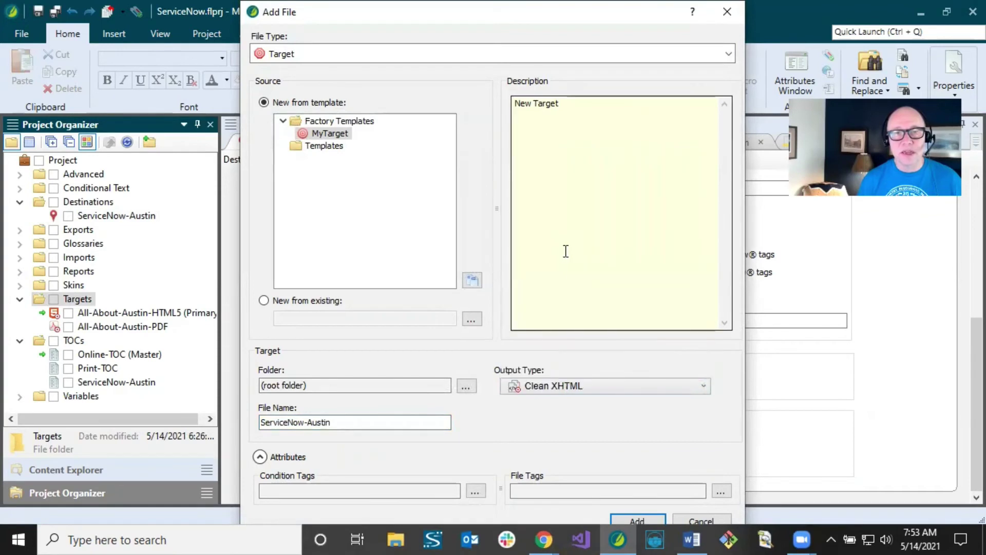
{"action": "left_click", "coordinate": [627, 517]}
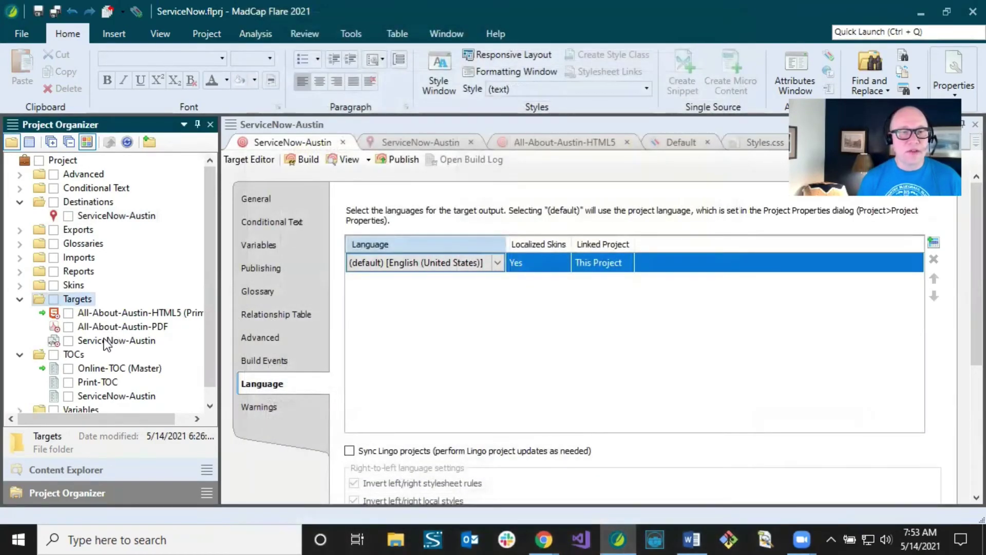
{"action": "left_click", "coordinate": [108, 341]}
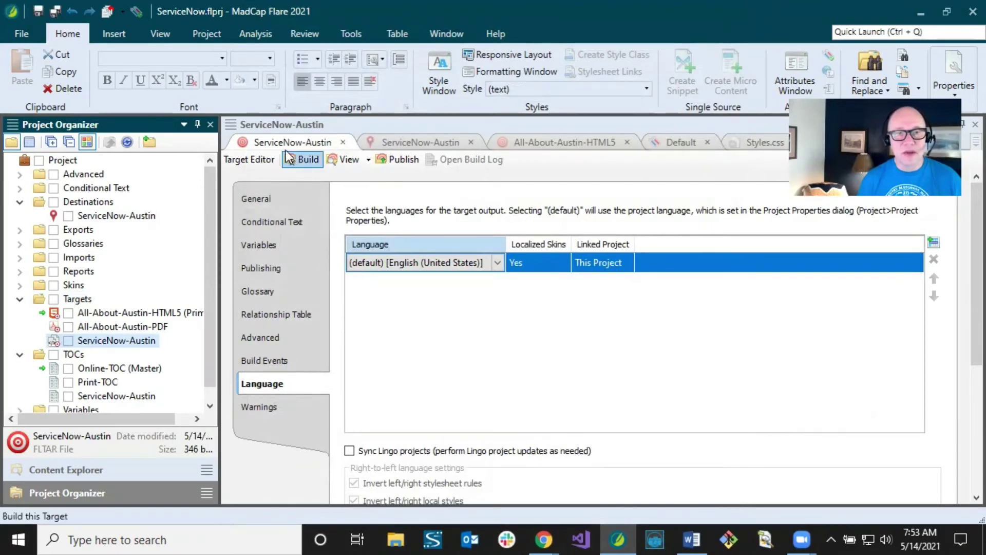
Step: Set the ServiceNow-Austin target's master TOC to ServiceNow-Austin and enable converting stylesheet styles to inline styles
{"action": "left_click", "coordinate": [283, 200]}
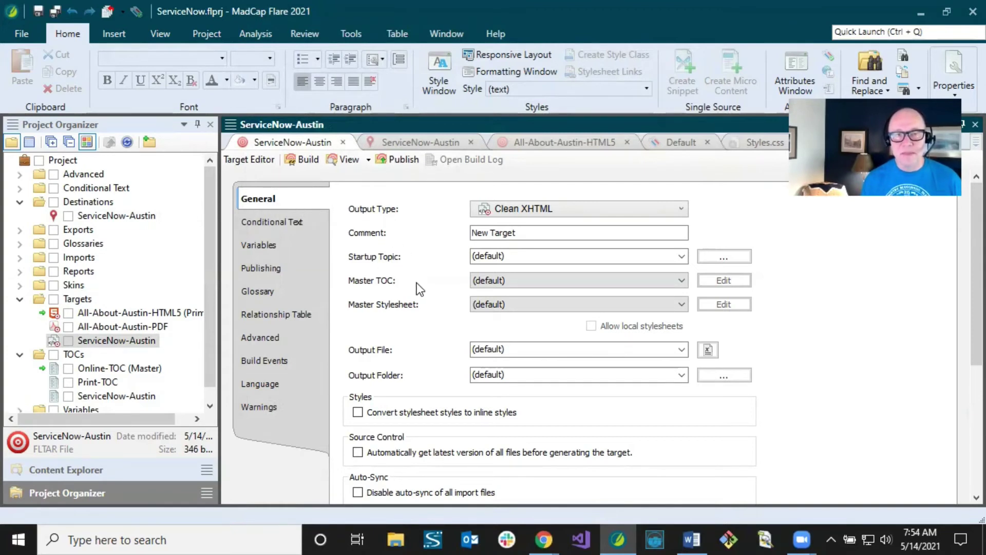
{"action": "left_click", "coordinate": [513, 282]}
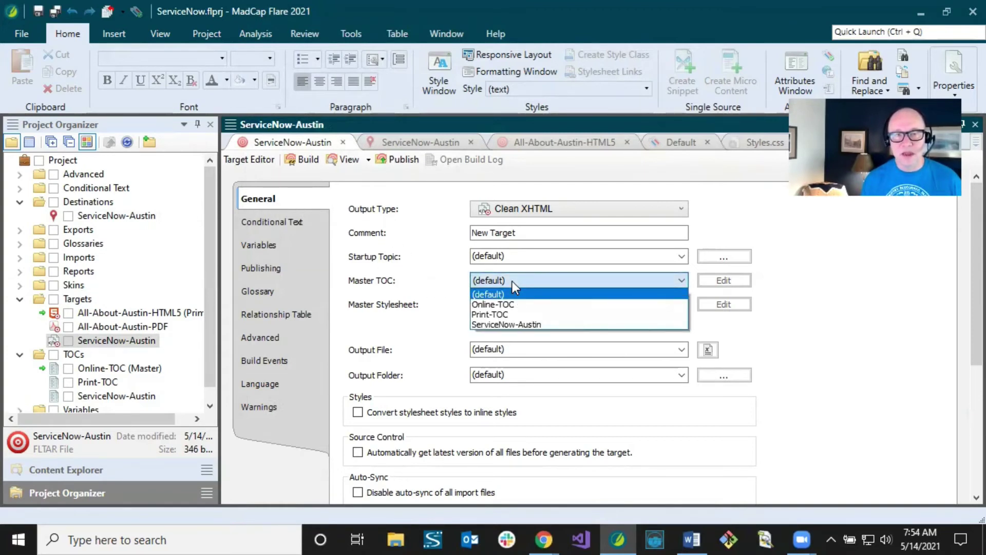
{"action": "left_click", "coordinate": [519, 325]}
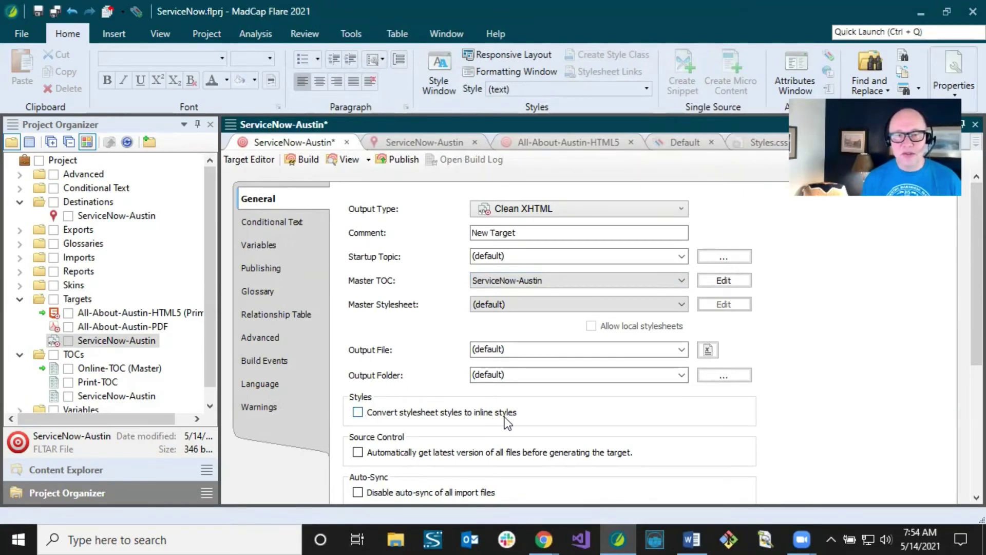
{"action": "left_click", "coordinate": [358, 413]}
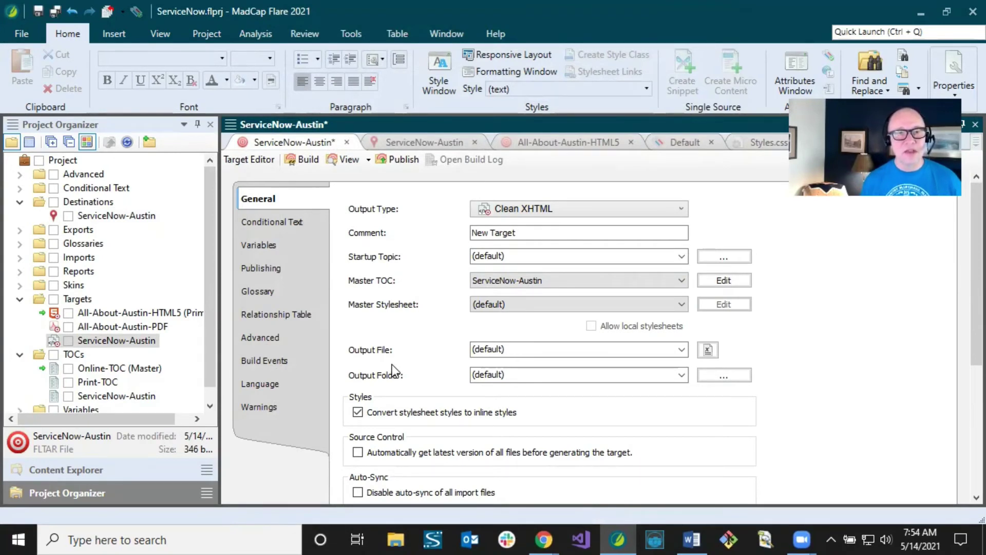
Step: Exclude the Default.ServiceNowHide condition tag from the target and enable publishing to the ServiceNow-Austin destination
{"action": "left_click", "coordinate": [306, 227]}
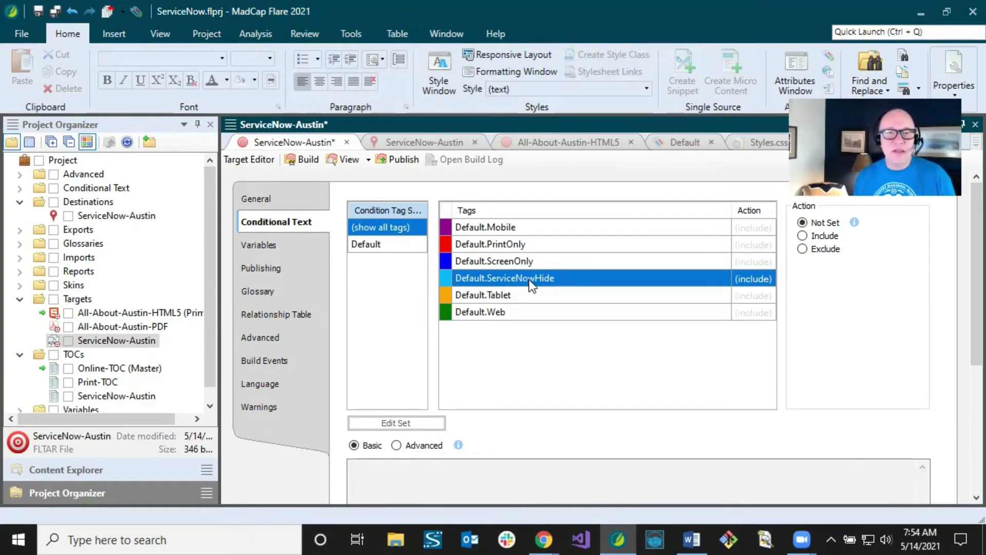
{"action": "left_click", "coordinate": [803, 249]}
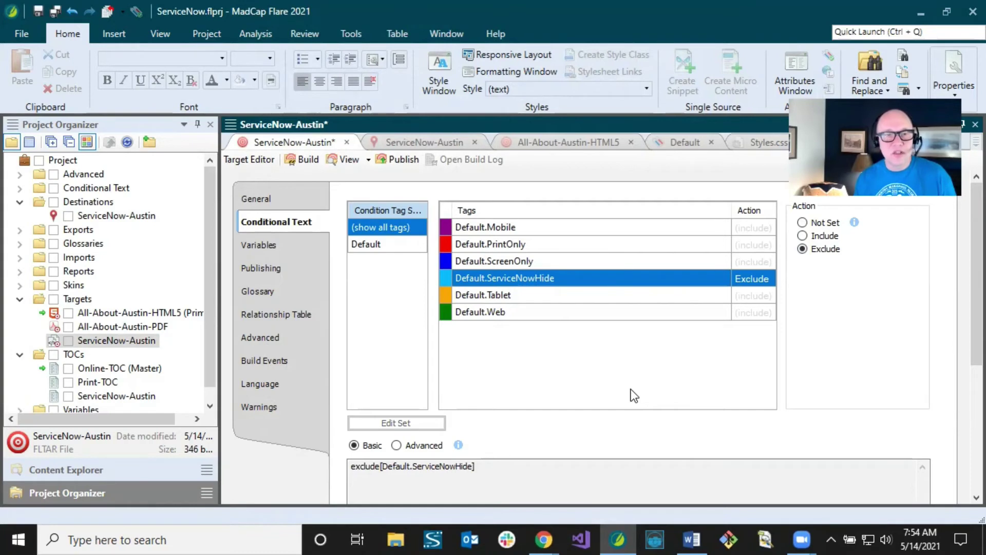
{"action": "left_click", "coordinate": [267, 267]}
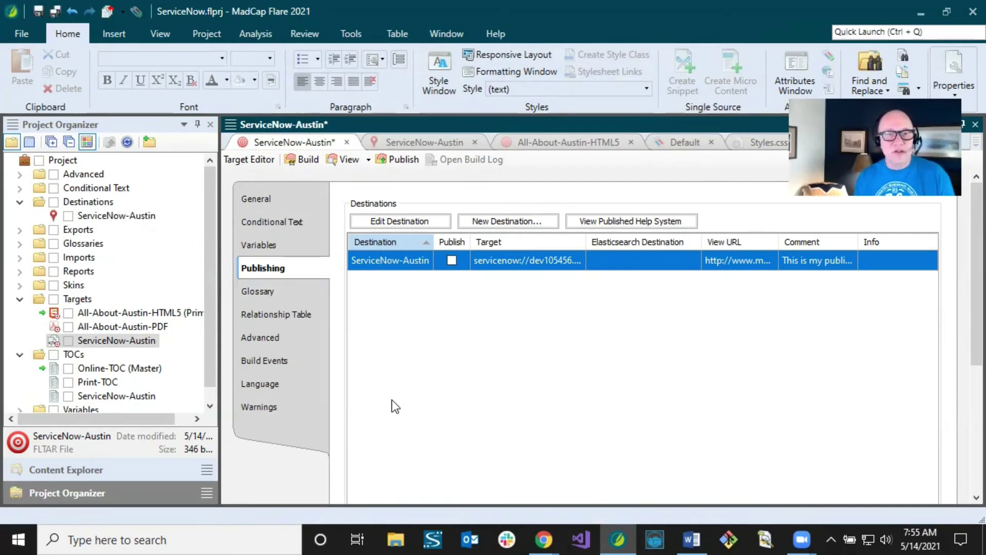
{"action": "left_click", "coordinate": [123, 216]}
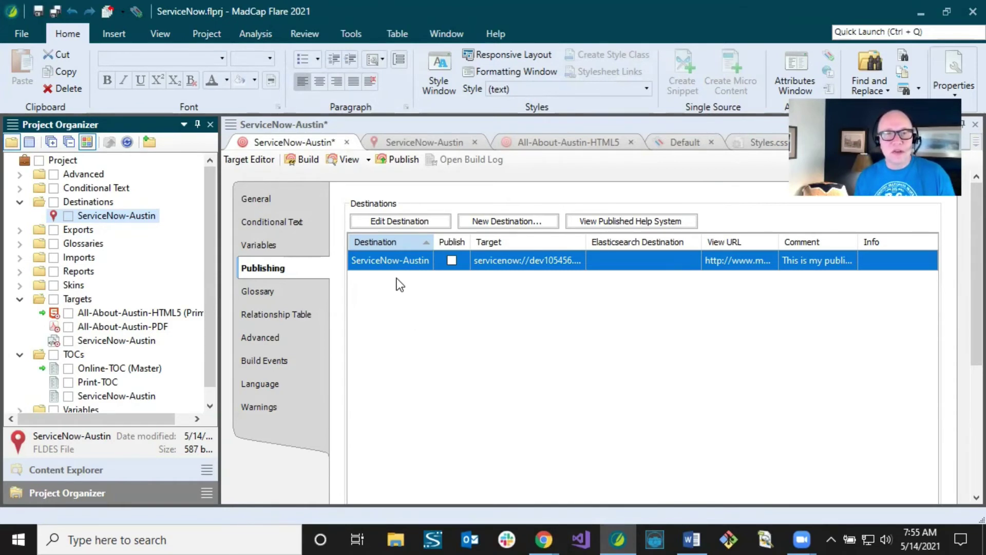
{"action": "left_click", "coordinate": [452, 261]}
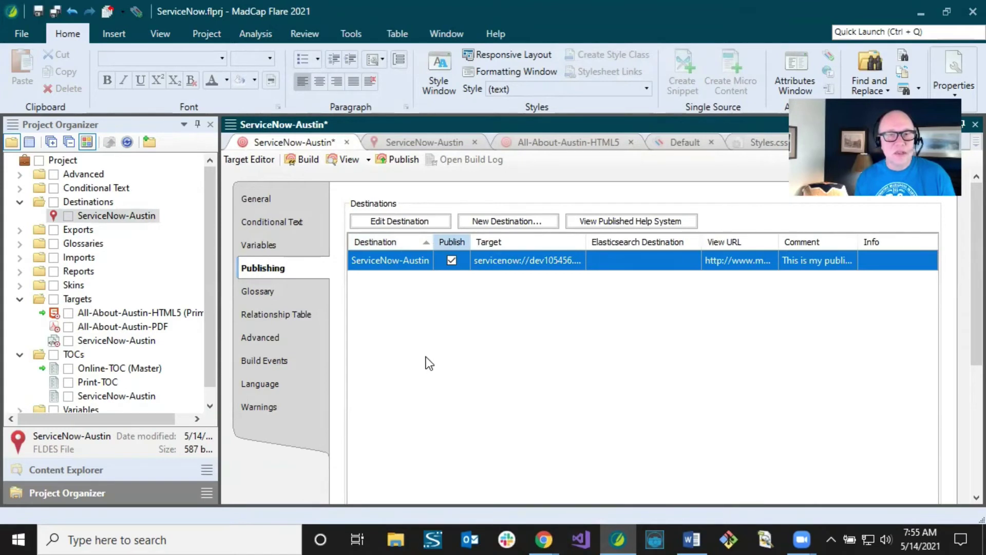
Step: Review the target's advanced output options, especially the content to include, and compare them with the file exclusions of the ServiceNow-Austin destination
{"action": "left_click", "coordinate": [261, 337]}
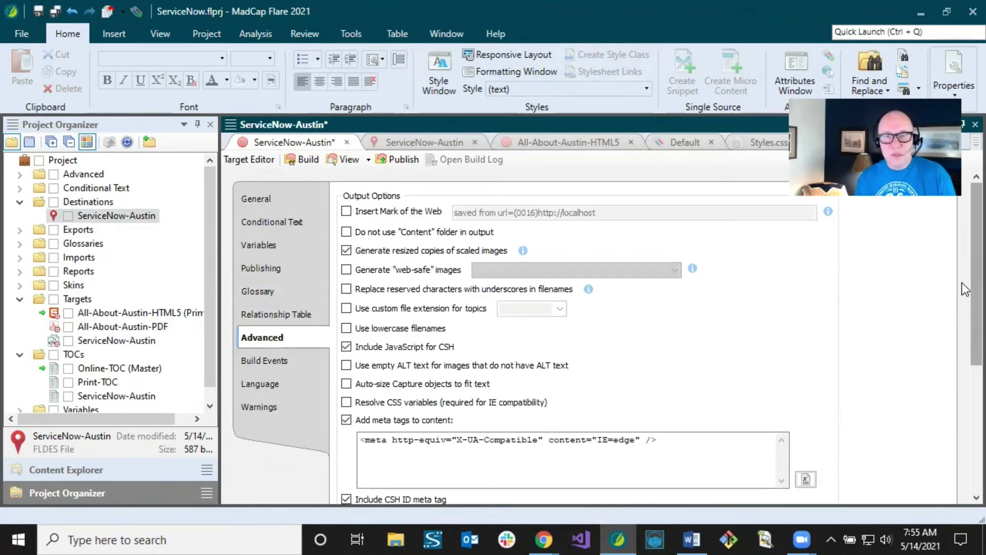
{"action": "scroll", "coordinate": [962, 282], "scroll_direction": "down", "scroll_amount": 5}
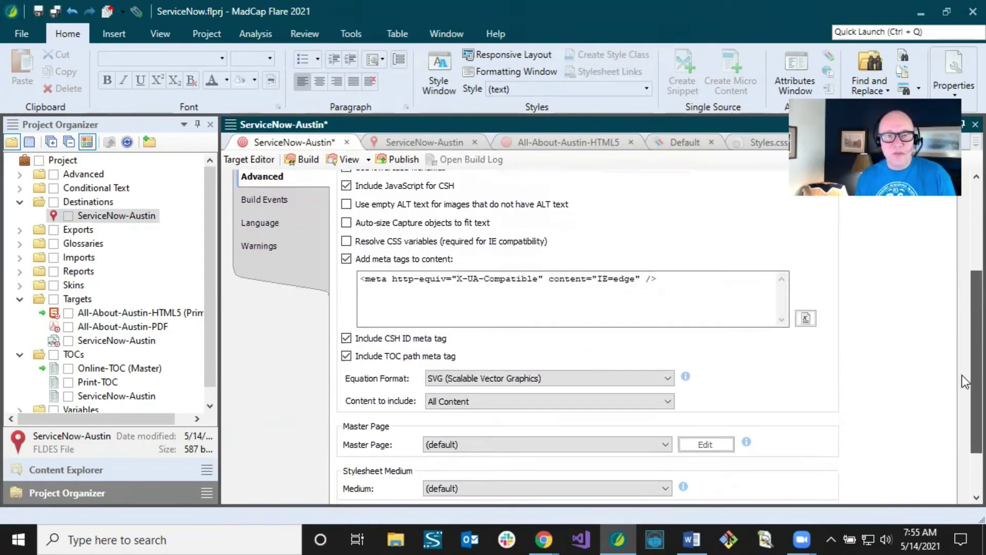
{"action": "scroll", "coordinate": [961, 400], "scroll_direction": "down", "scroll_amount": 1}
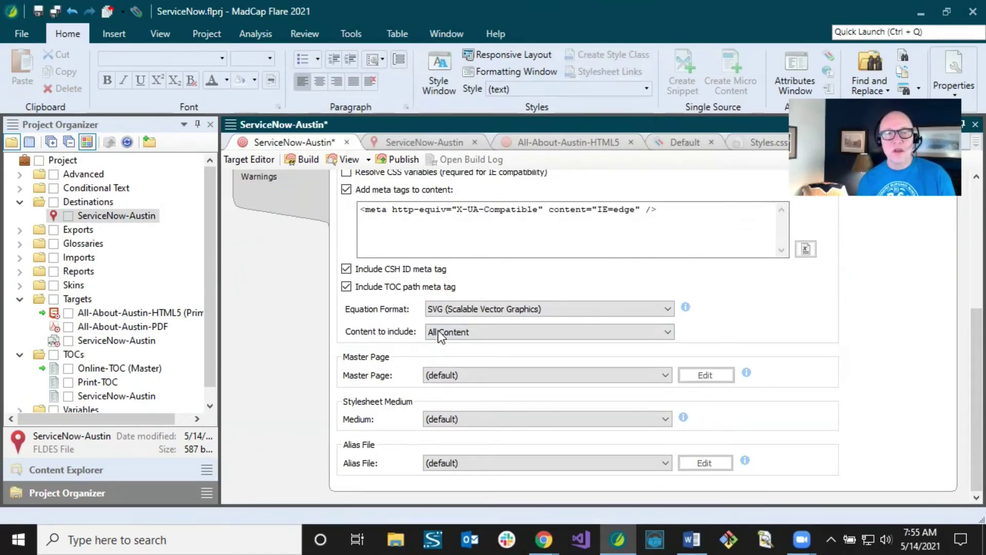
{"action": "left_click", "coordinate": [411, 143]}
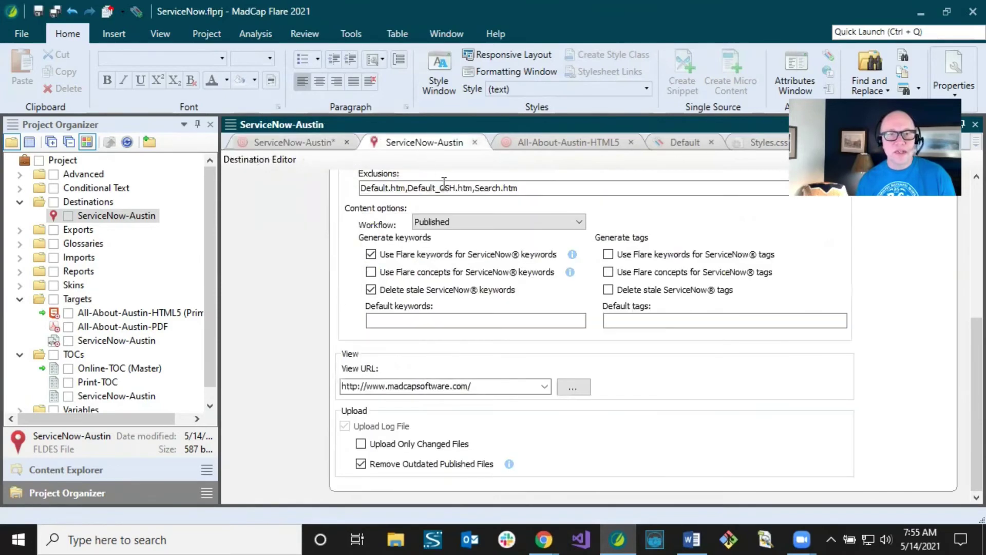
{"action": "left_click", "coordinate": [529, 189]}
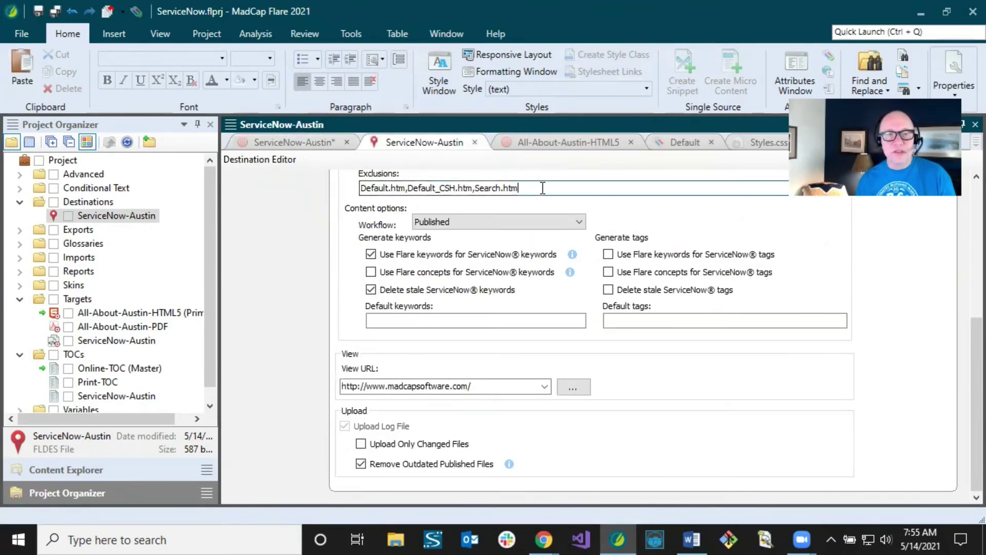
{"action": "left_click_drag", "start_coordinate": [545, 188], "coordinate": [359, 189]}
{"action": "left_click", "coordinate": [303, 141]}
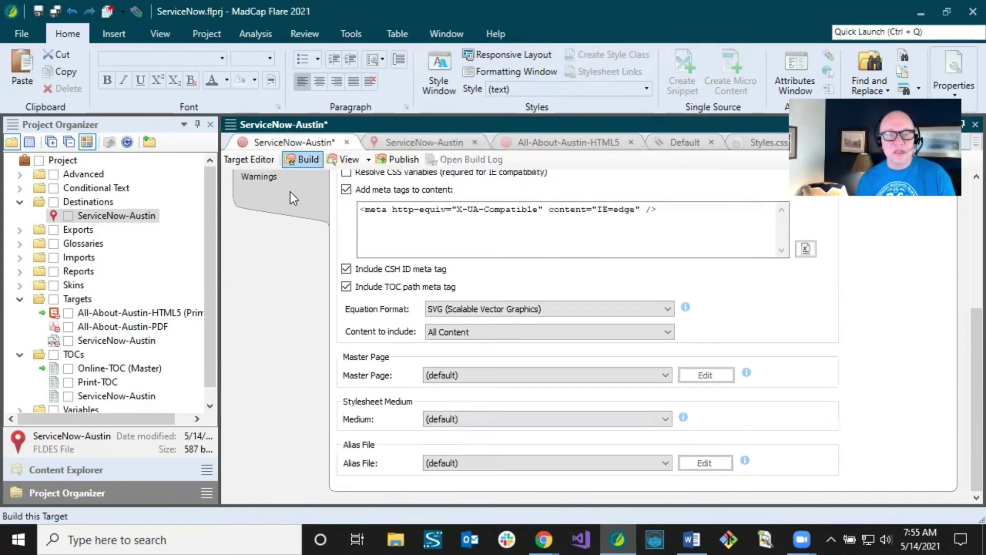
{"action": "left_click", "coordinate": [482, 331]}
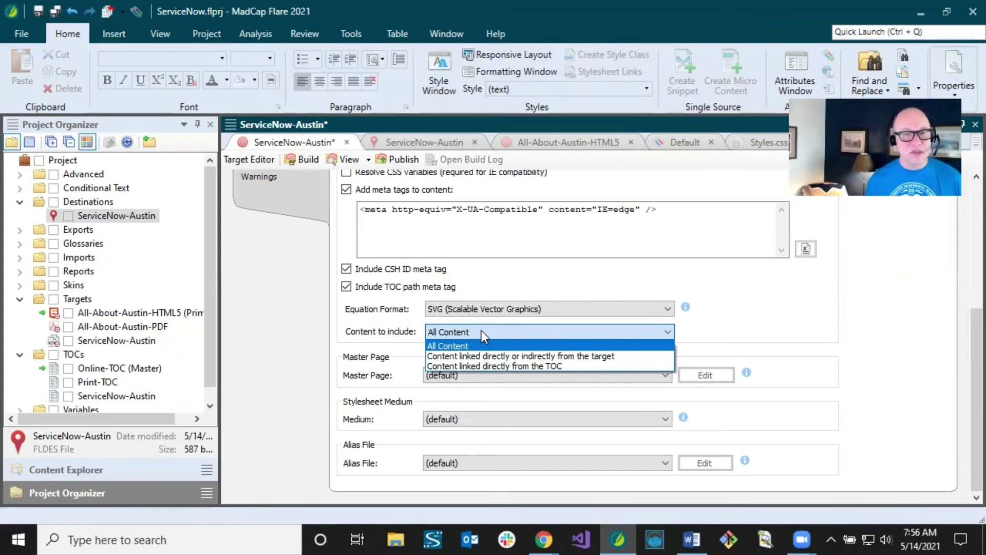
{"action": "left_click", "coordinate": [315, 298]}
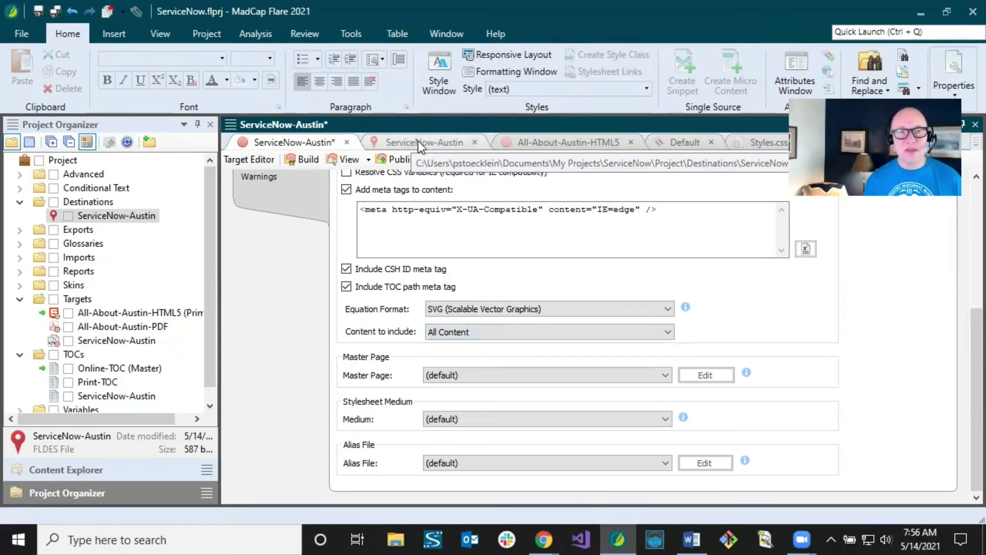
{"action": "left_click", "coordinate": [480, 334]}
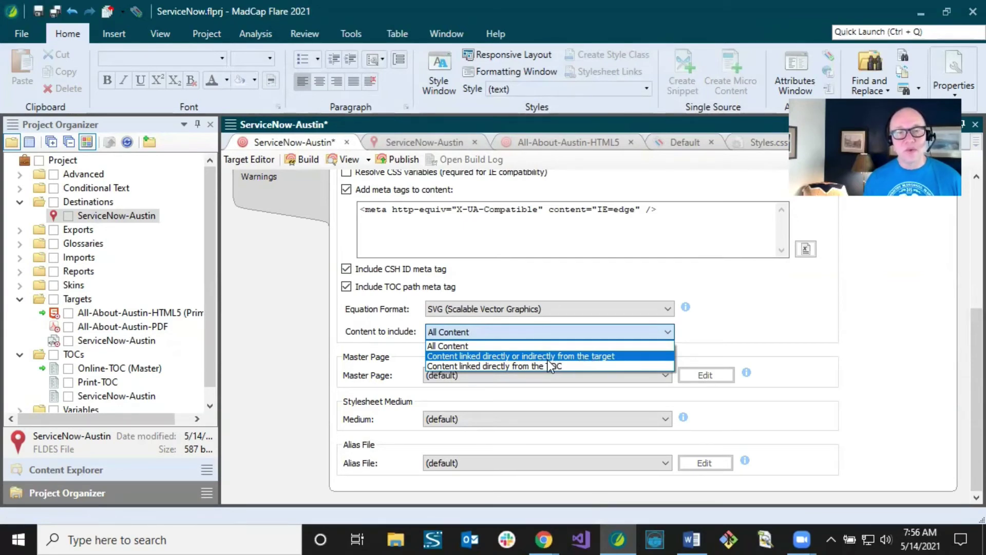
{"action": "left_click", "coordinate": [482, 331]}
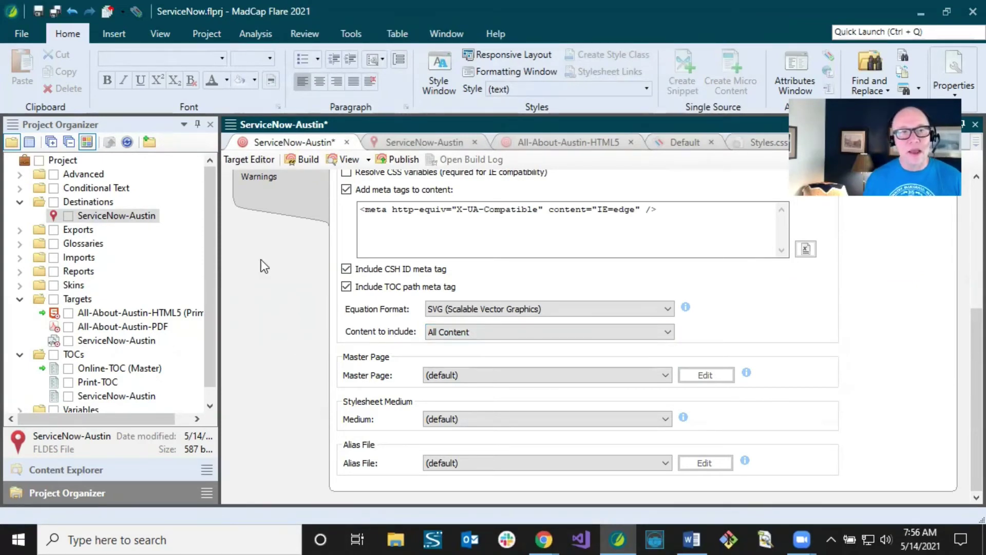
Step: Save all files, build the ServiceNow-Austin target and adjust the build list so its progress and warning columns can be read
{"action": "left_click", "coordinate": [54, 14]}
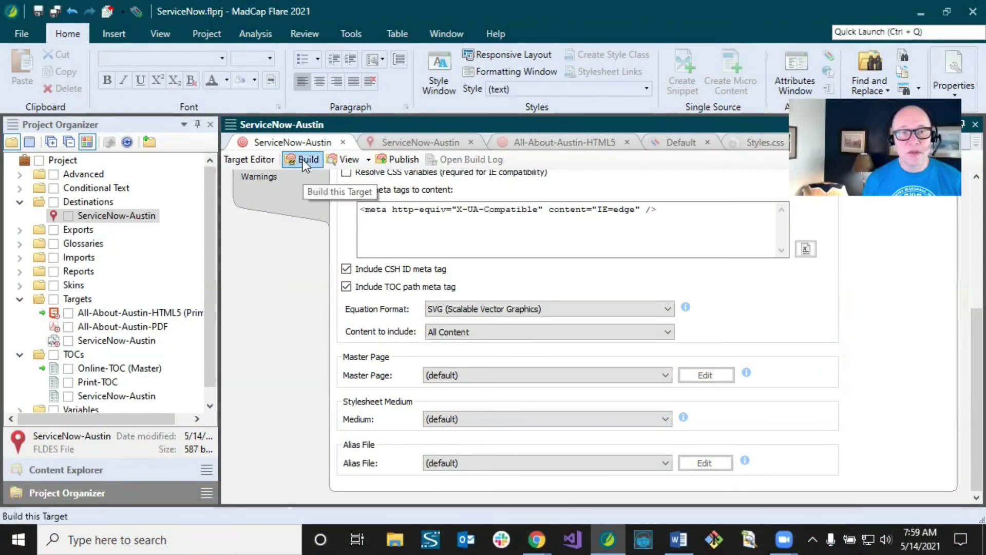
{"action": "left_click", "coordinate": [304, 160]}
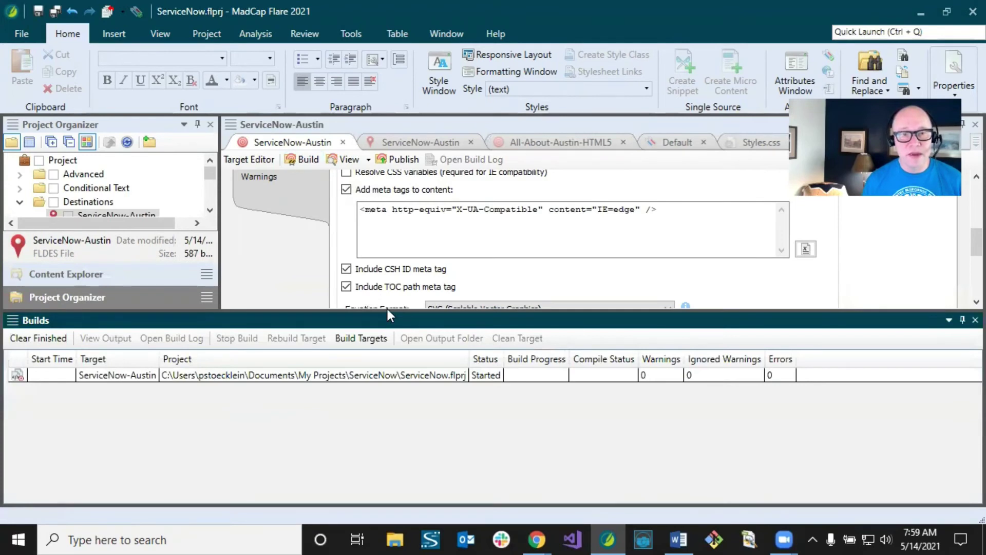
{"action": "left_click_drag", "start_coordinate": [387, 393], "coordinate": [409, 390]}
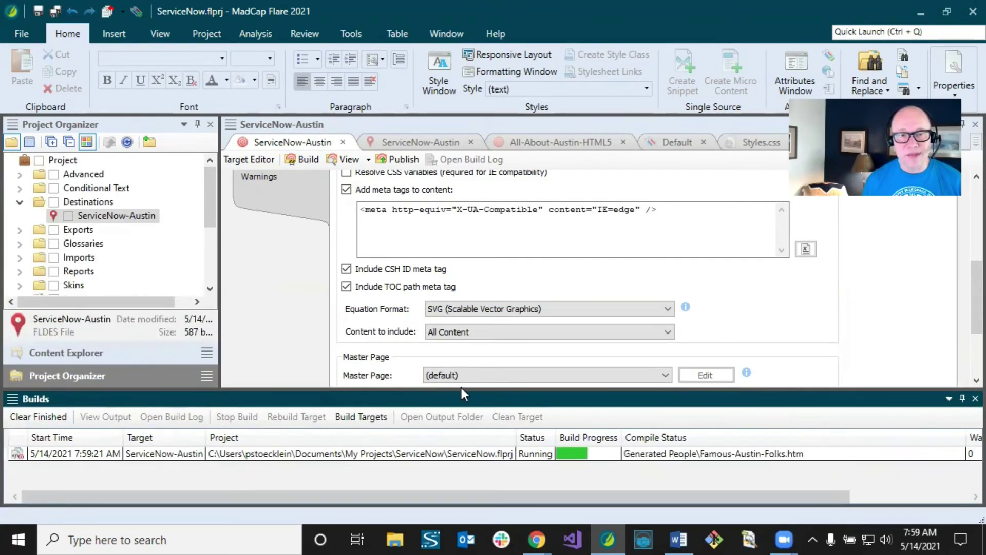
{"action": "left_click_drag", "start_coordinate": [676, 495], "coordinate": [794, 494]}
{"action": "left_click_drag", "start_coordinate": [823, 437], "coordinate": [711, 435]}
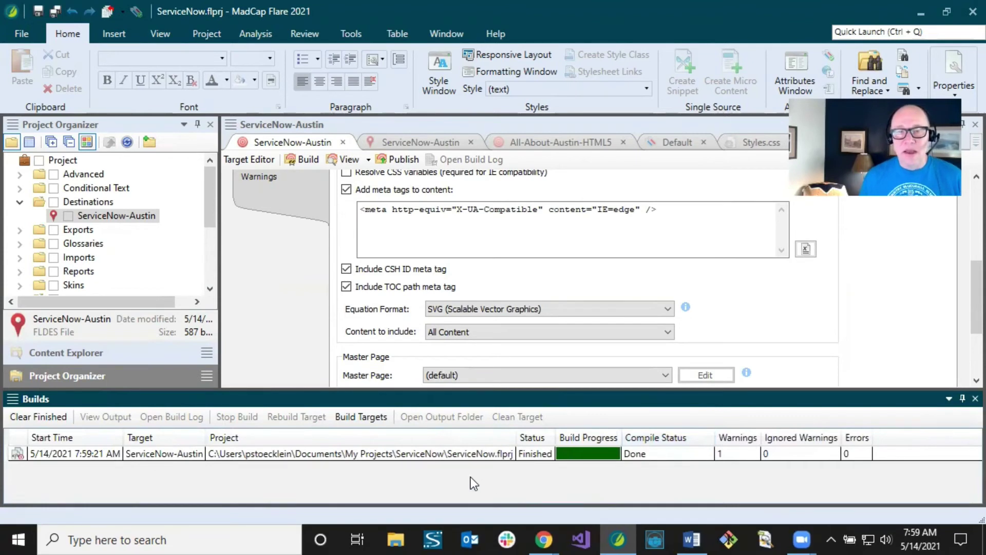
Step: Open the build log of the ServiceNow-Austin build and examine the global build warning options without changing them
{"action": "left_click", "coordinate": [460, 454]}
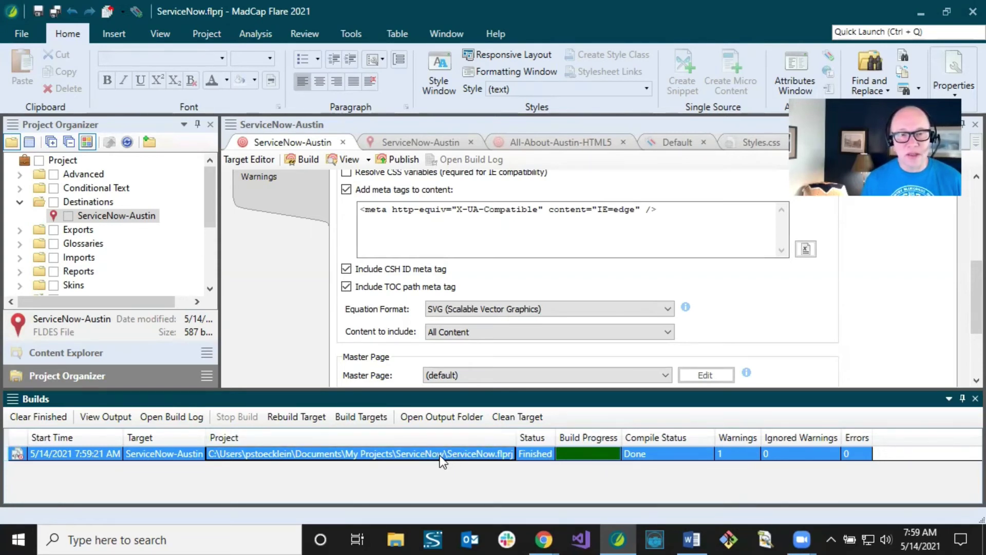
{"action": "left_click", "coordinate": [153, 412]}
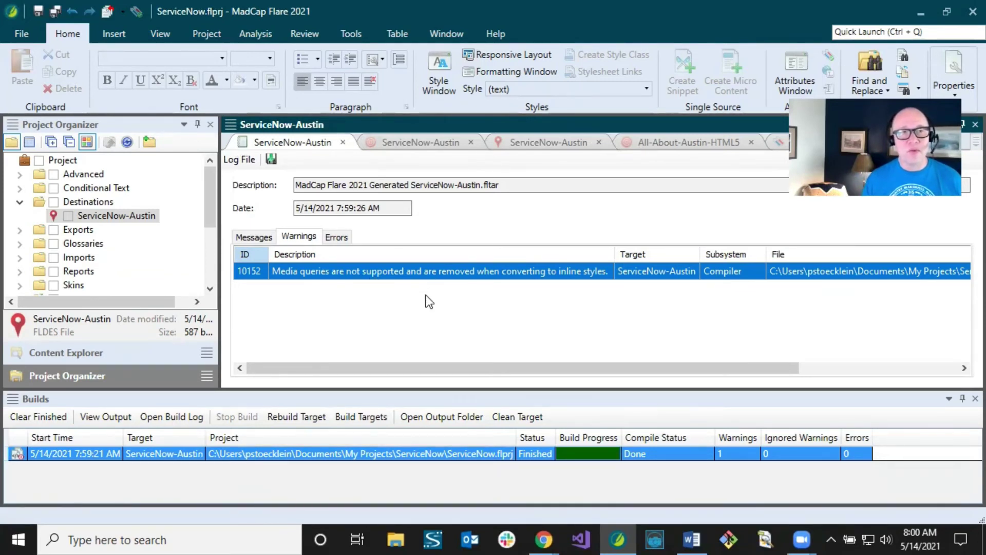
{"action": "left_click", "coordinate": [22, 34]}
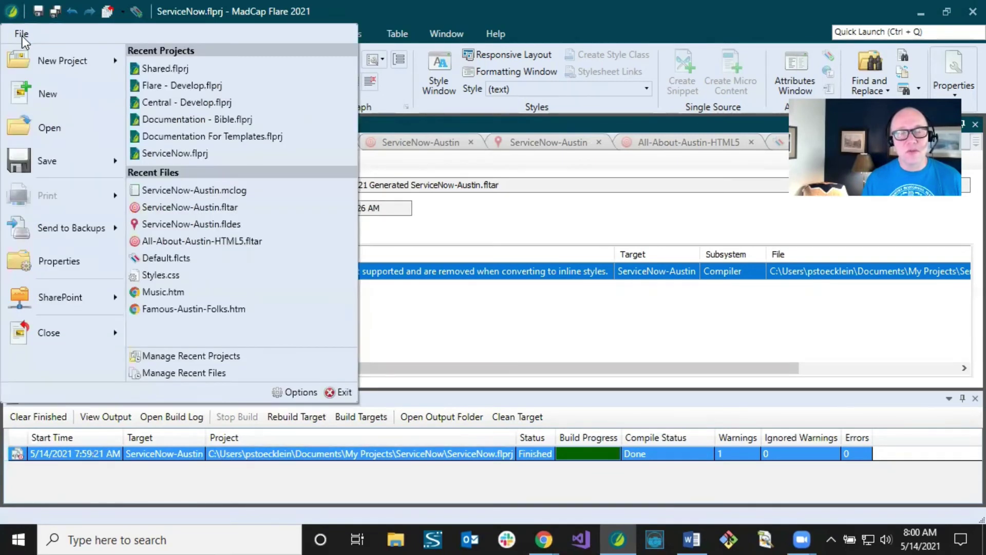
{"action": "left_click", "coordinate": [289, 395]}
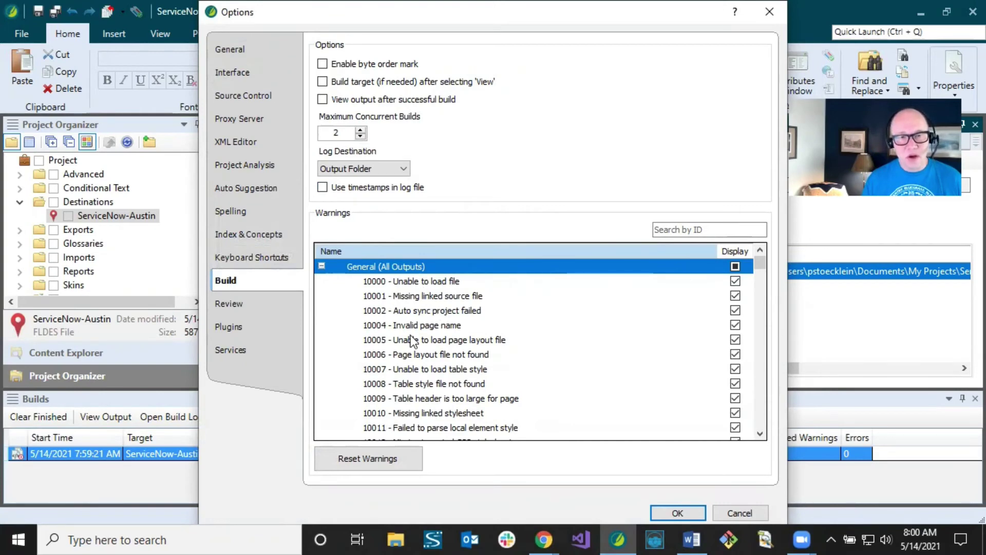
{"action": "scroll", "coordinate": [453, 354], "scroll_direction": "down", "scroll_amount": 8}
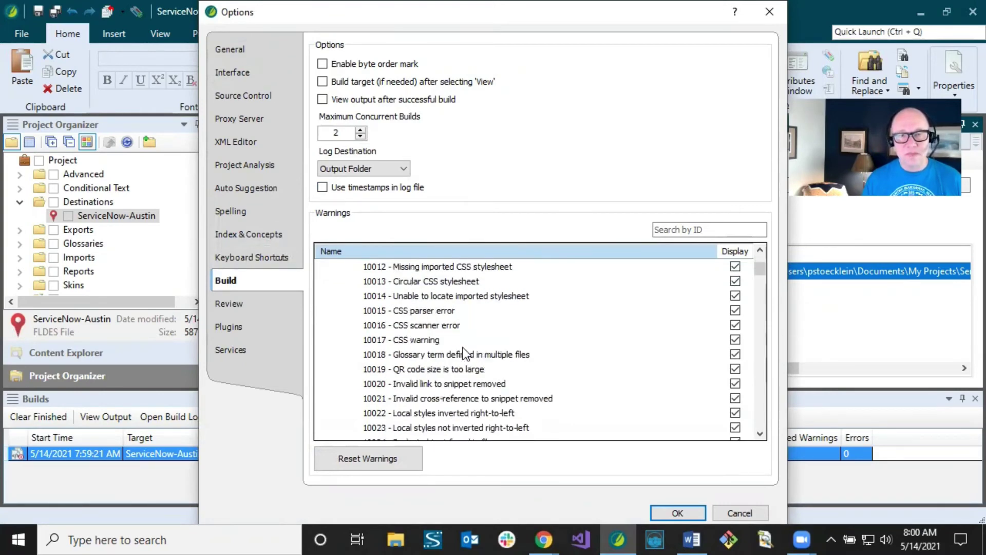
{"action": "scroll", "coordinate": [463, 347], "scroll_direction": "up", "scroll_amount": 8}
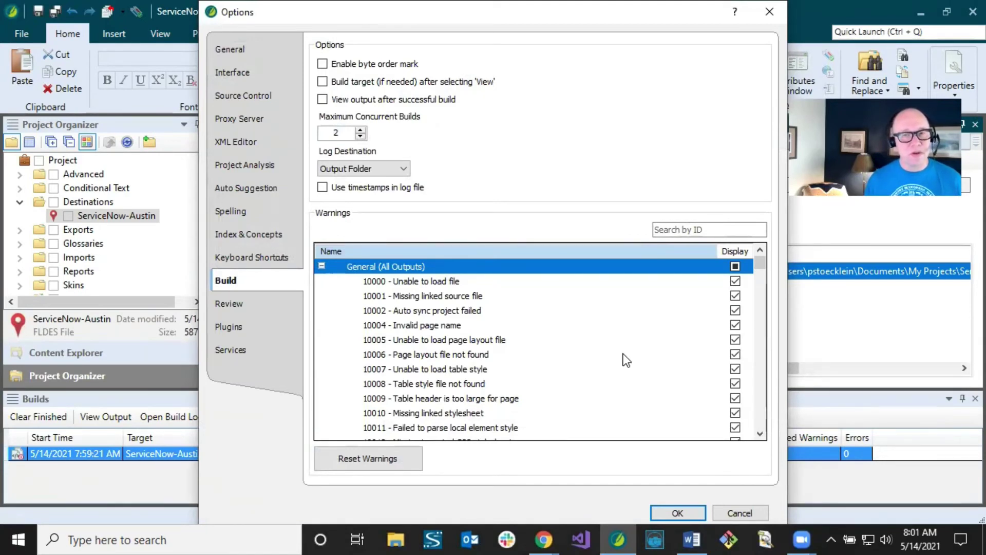
{"action": "left_click", "coordinate": [741, 514]}
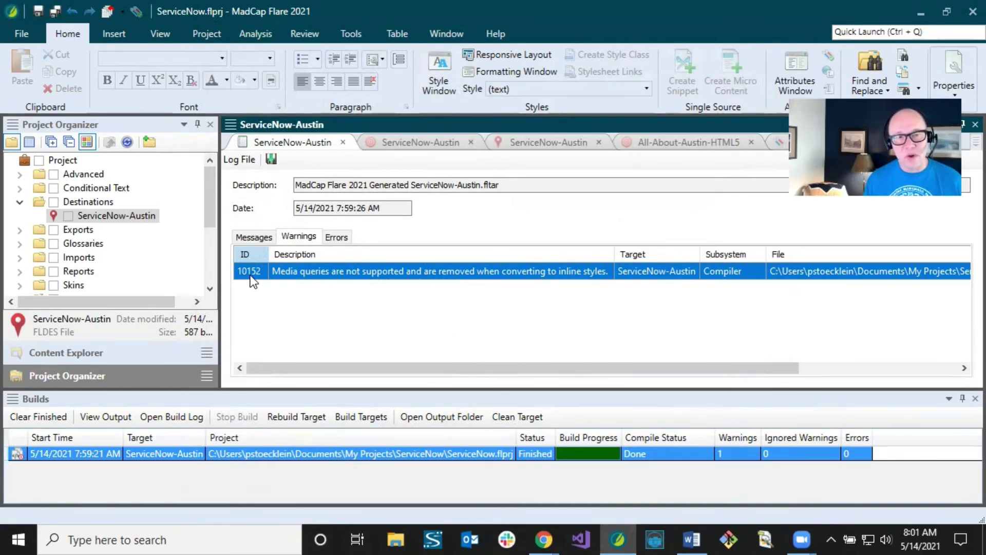
Step: In the warning settings of the ServiceNow-Austin target, enable using target build warnings instead of the global settings
{"action": "left_click", "coordinate": [399, 143]}
{"action": "scroll", "coordinate": [285, 252], "scroll_direction": "up", "scroll_amount": 2}
{"action": "scroll", "coordinate": [286, 251], "scroll_direction": "down", "scroll_amount": 2}
{"action": "scroll", "coordinate": [287, 245], "scroll_direction": "up", "scroll_amount": 1}
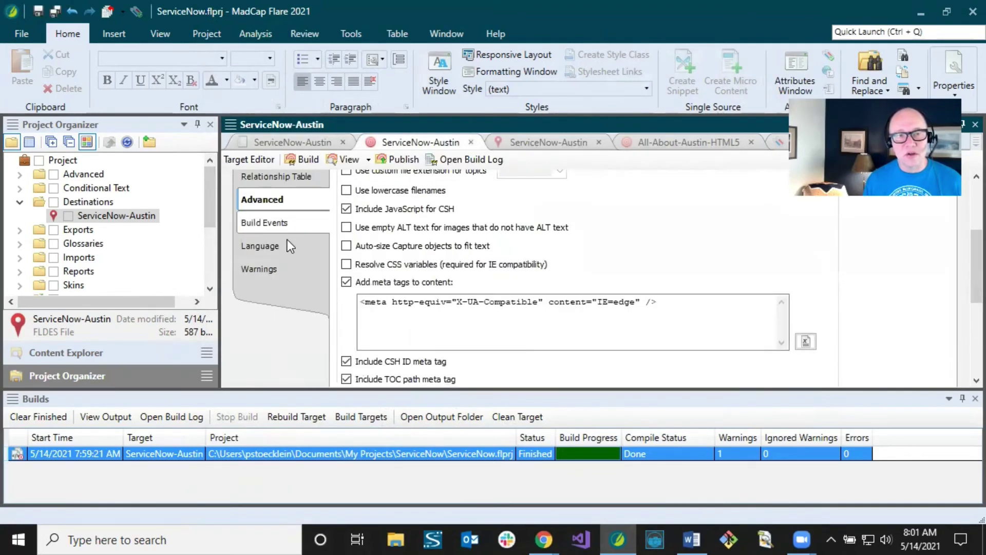
{"action": "left_click", "coordinate": [267, 268]}
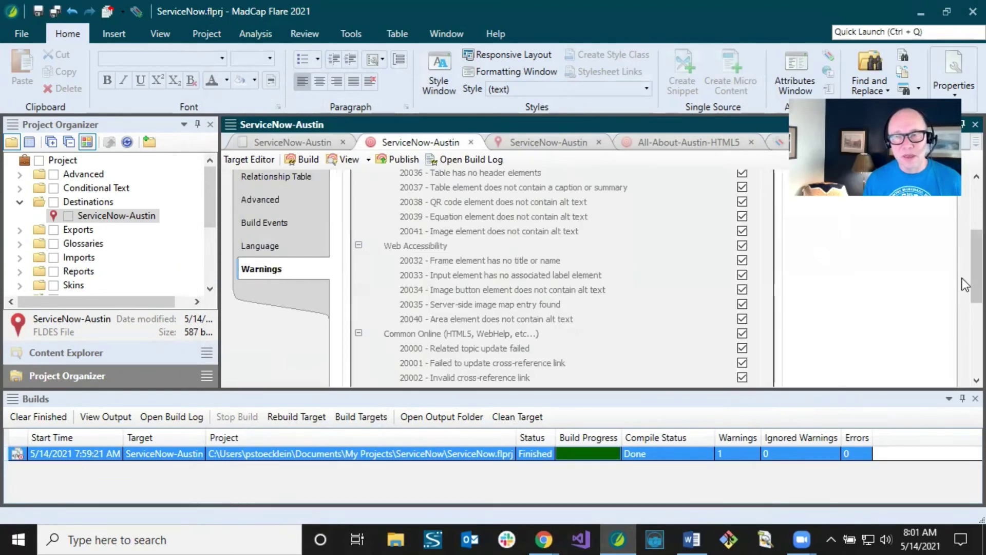
{"action": "scroll", "coordinate": [963, 277], "scroll_direction": "up", "scroll_amount": 3}
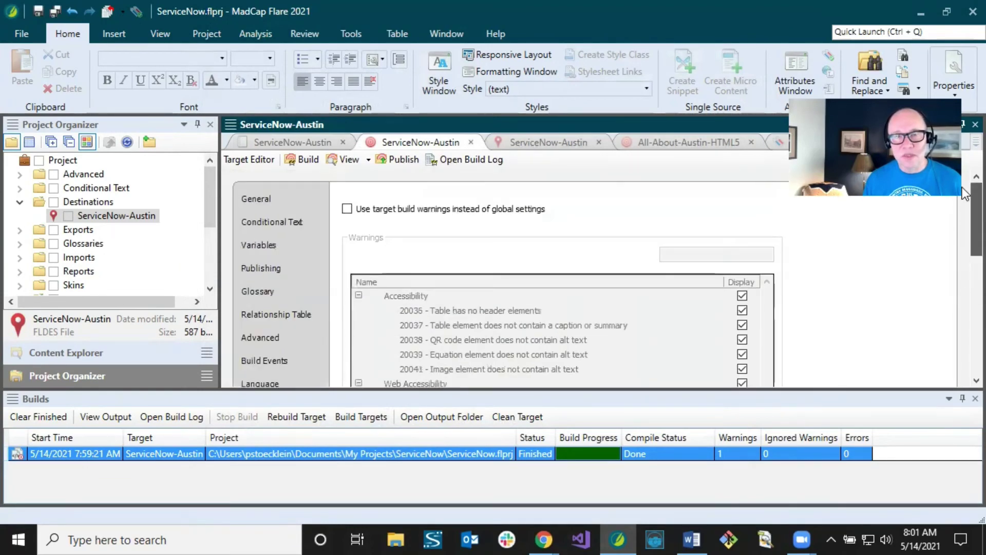
{"action": "left_click", "coordinate": [348, 211]}
Step: Find warning 10152 about media queries in inline styles, turn off its display for this target and save the target
{"action": "left_click", "coordinate": [705, 254]}
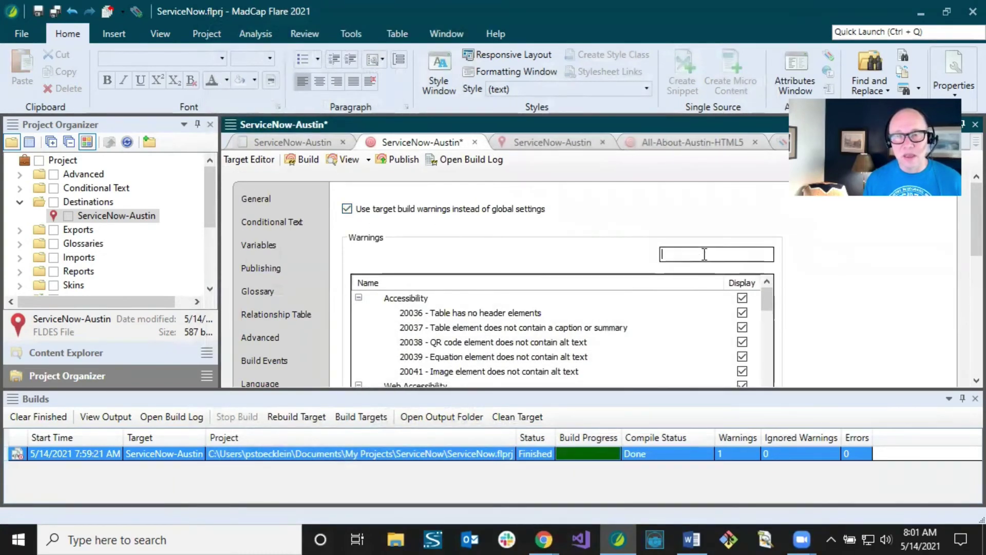
{"action": "type", "text": "101"}
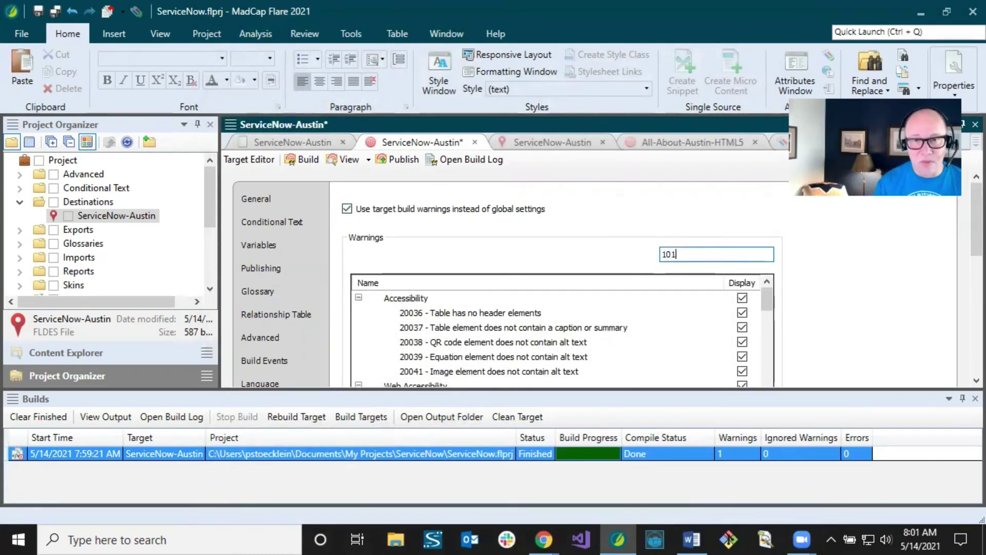
{"action": "type", "text": "52"}
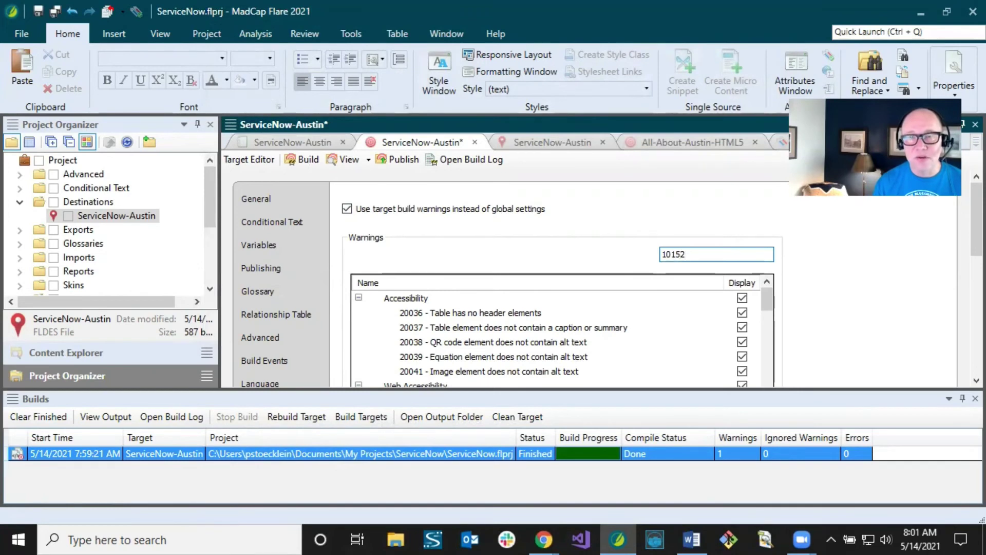
{"action": "key", "text": "Return"}
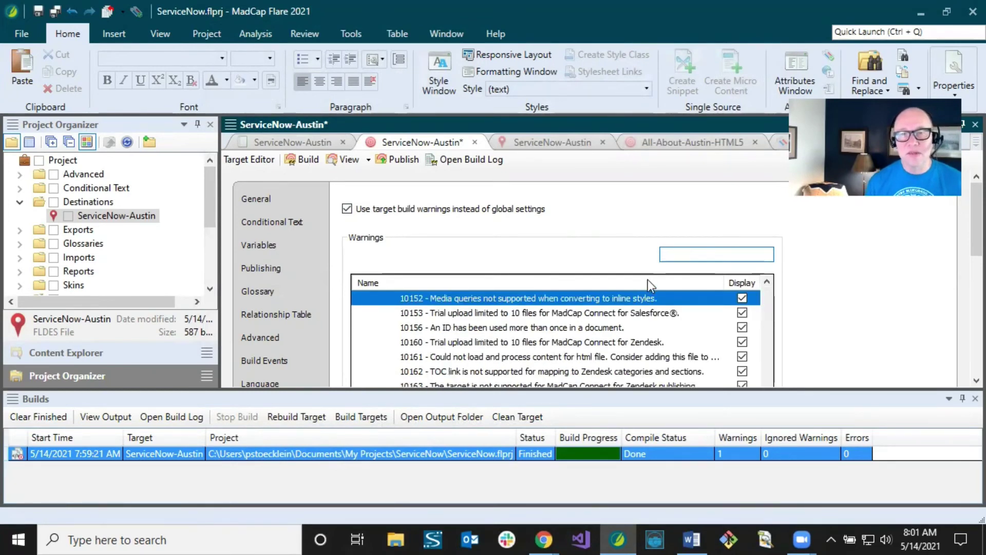
{"action": "left_click", "coordinate": [743, 298]}
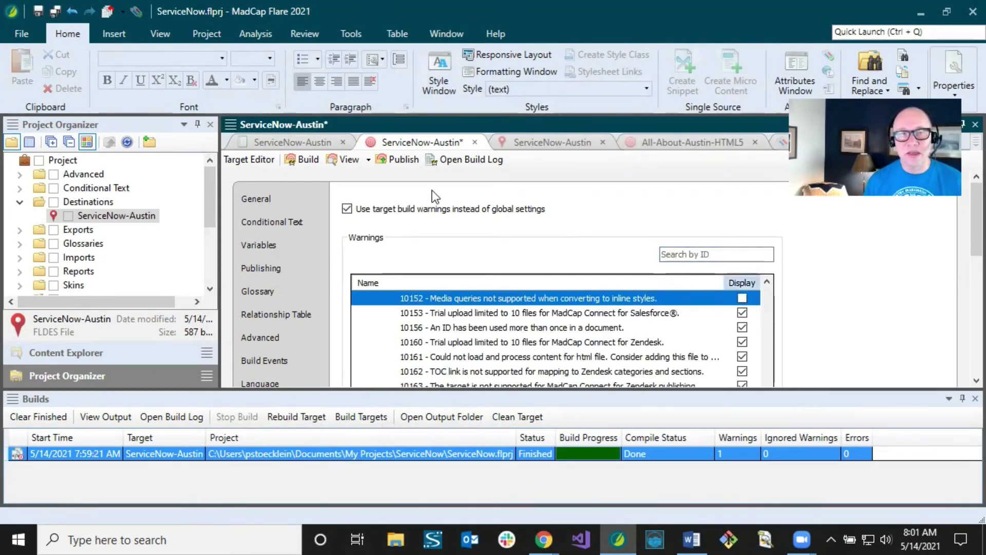
{"action": "left_click", "coordinate": [39, 11]}
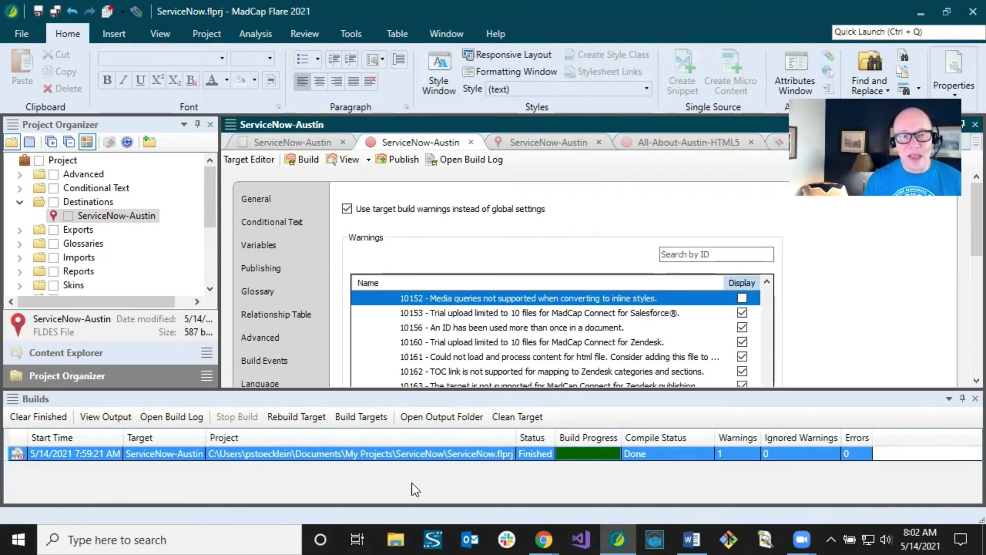
Step: Publish the ServiceNow-Austin target, agreeing to regenerate its outdated output first
{"action": "left_click", "coordinate": [385, 402]}
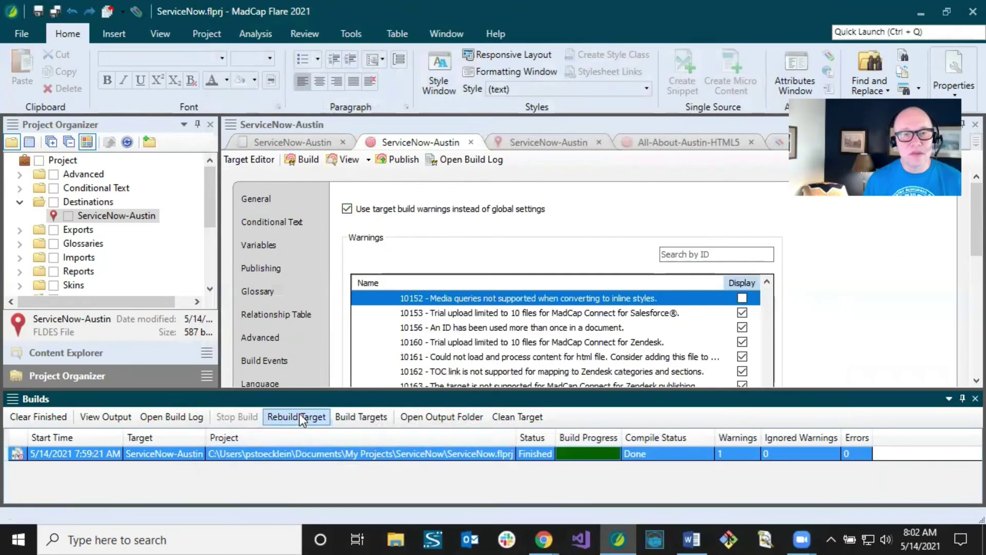
{"action": "left_click", "coordinate": [400, 159]}
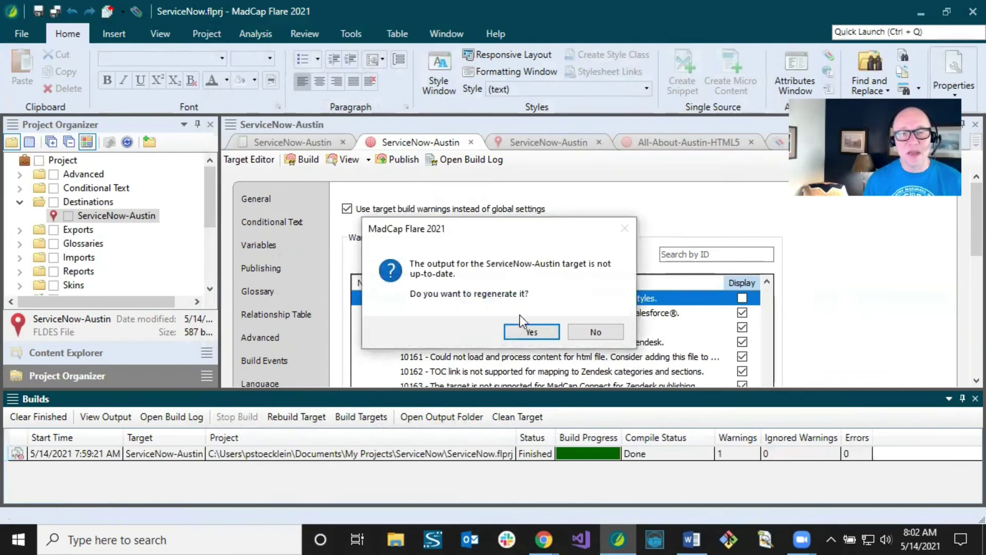
{"action": "left_click", "coordinate": [530, 331]}
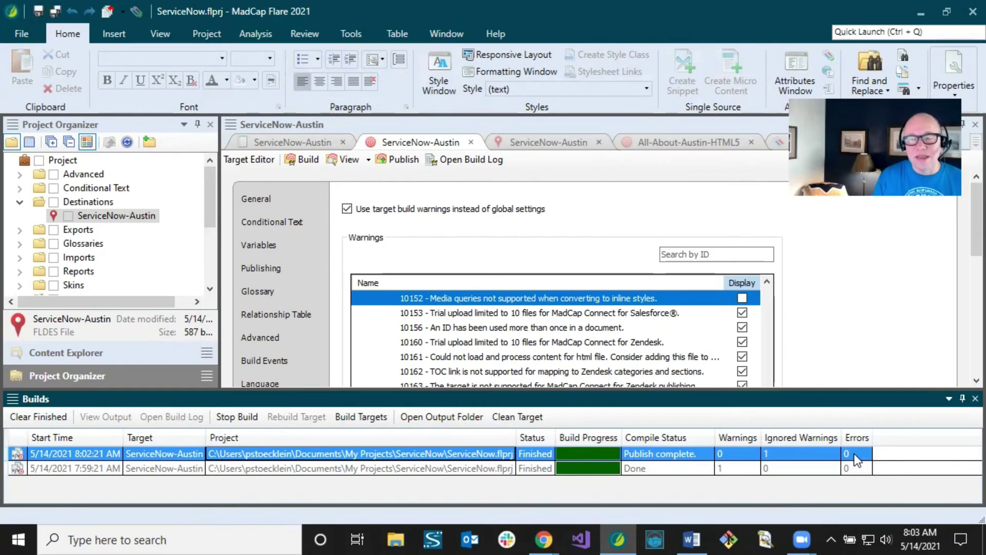
Step: Open the build log of the latest ServiceNow-Austin build and check its errors and its messages through to the end
{"action": "left_click", "coordinate": [379, 452]}
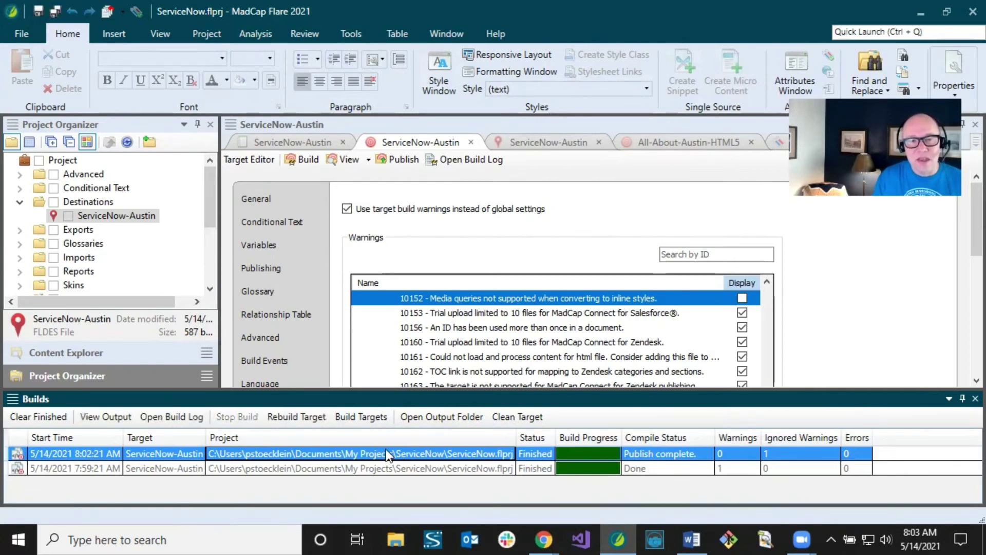
{"action": "left_click", "coordinate": [160, 416]}
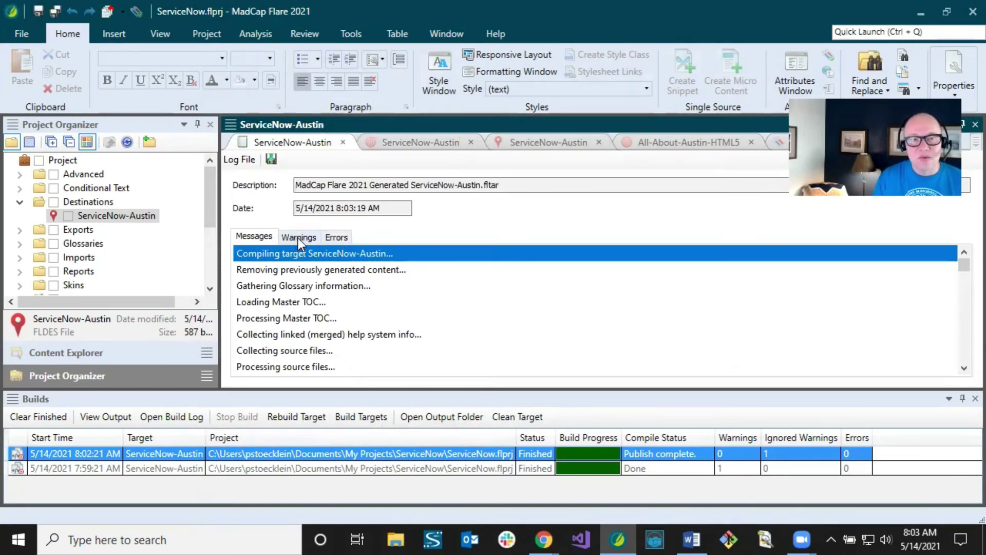
{"action": "left_click", "coordinate": [338, 237]}
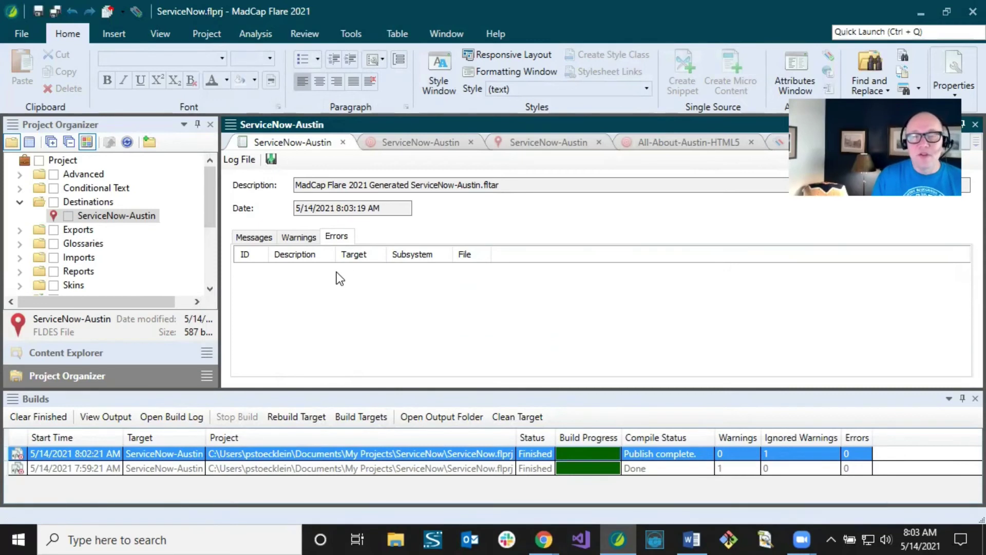
{"action": "left_click", "coordinate": [252, 241]}
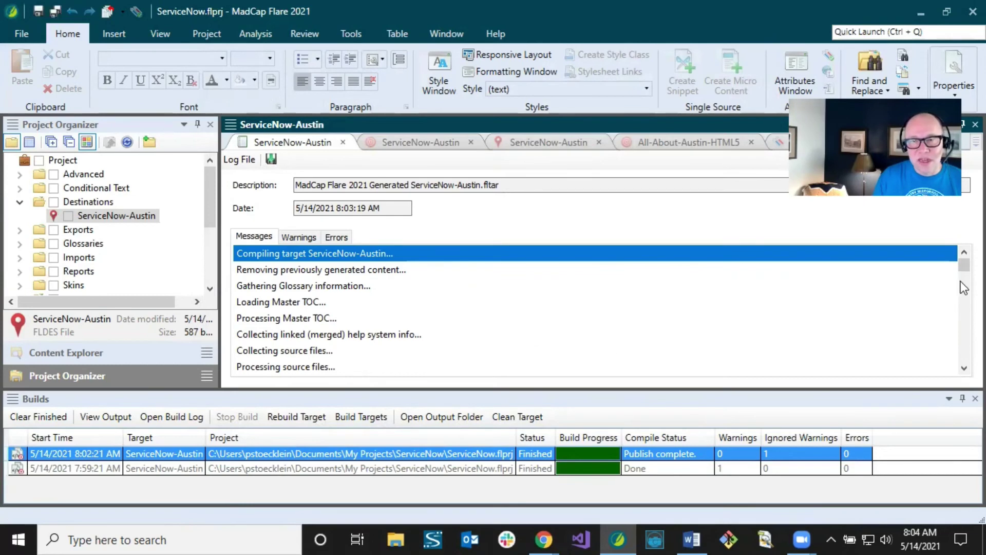
{"action": "left_click_drag", "start_coordinate": [963, 270], "coordinate": [963, 367]}
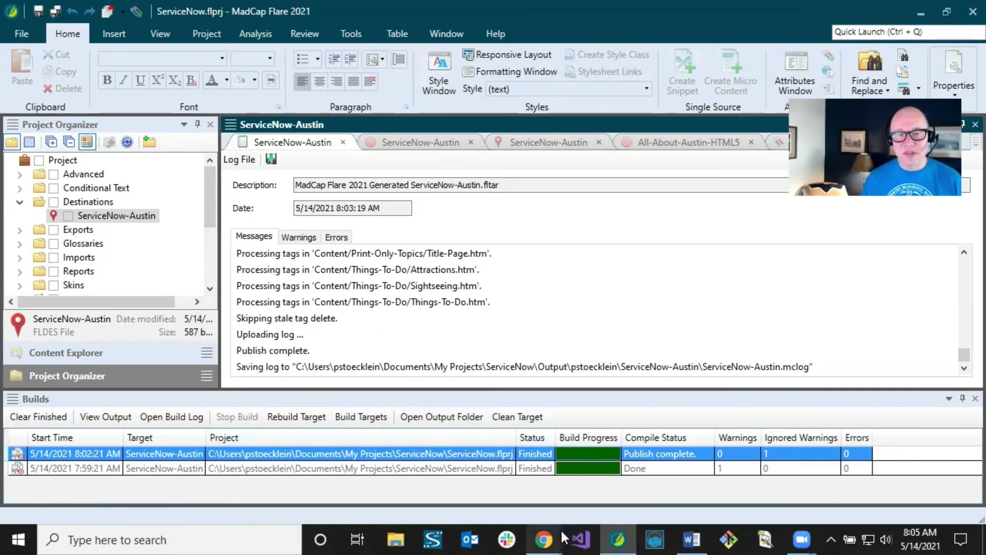
Step: Switch to ServiceNow in Chrome, open the fictionsoft knowledge base and look through its list of published articles
{"action": "mouse_move", "coordinate": [551, 531]}
{"action": "left_click", "coordinate": [603, 502]}
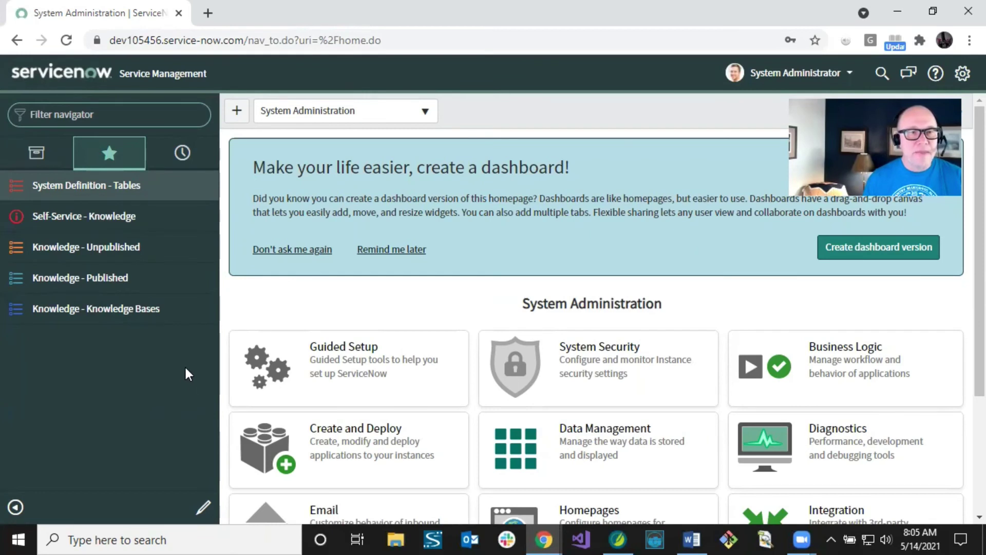
{"action": "left_click", "coordinate": [71, 221]}
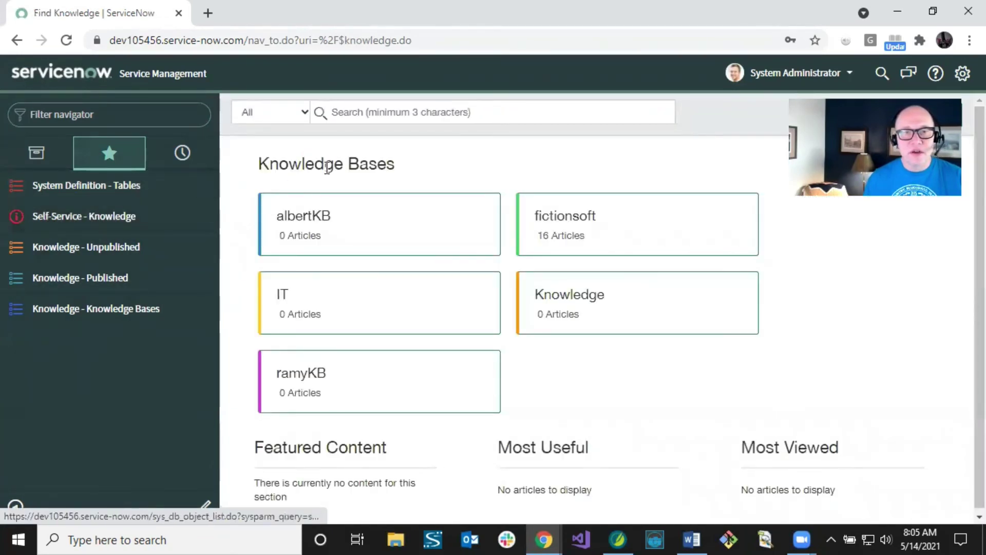
{"action": "left_click", "coordinate": [583, 226]}
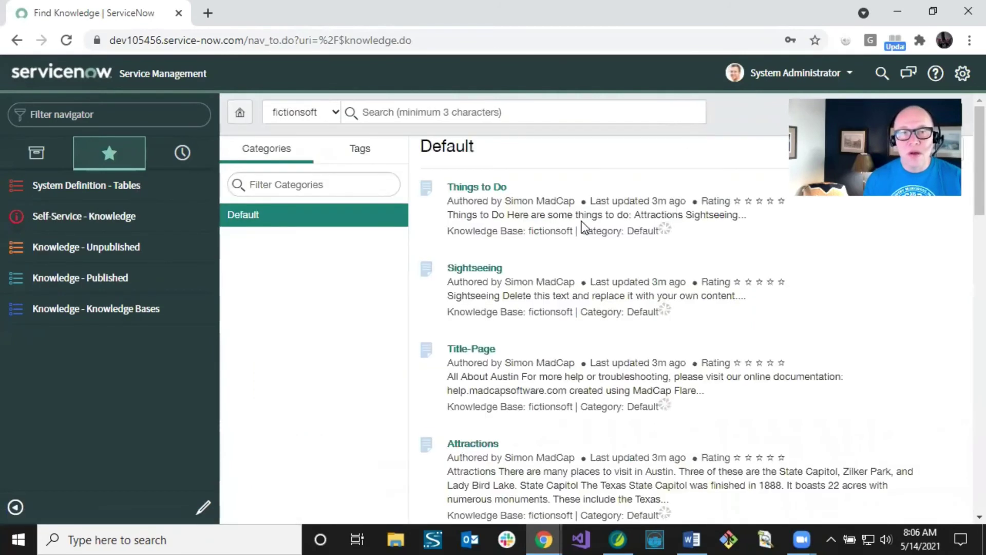
{"action": "scroll", "coordinate": [954, 433], "scroll_direction": "down", "scroll_amount": 20}
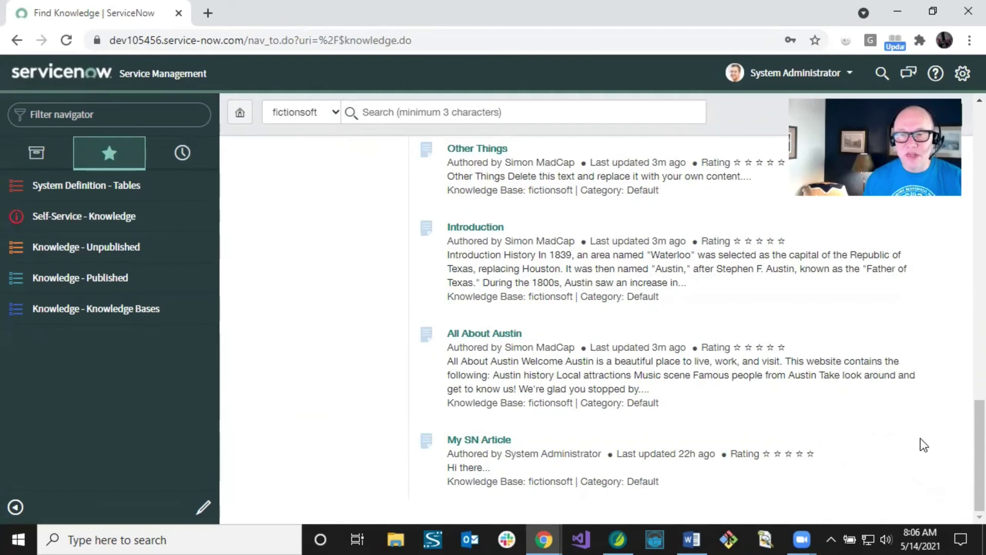
{"action": "scroll", "coordinate": [963, 448], "scroll_direction": "up", "scroll_amount": 10}
{"action": "scroll", "coordinate": [966, 129], "scroll_direction": "up", "scroll_amount": 10}
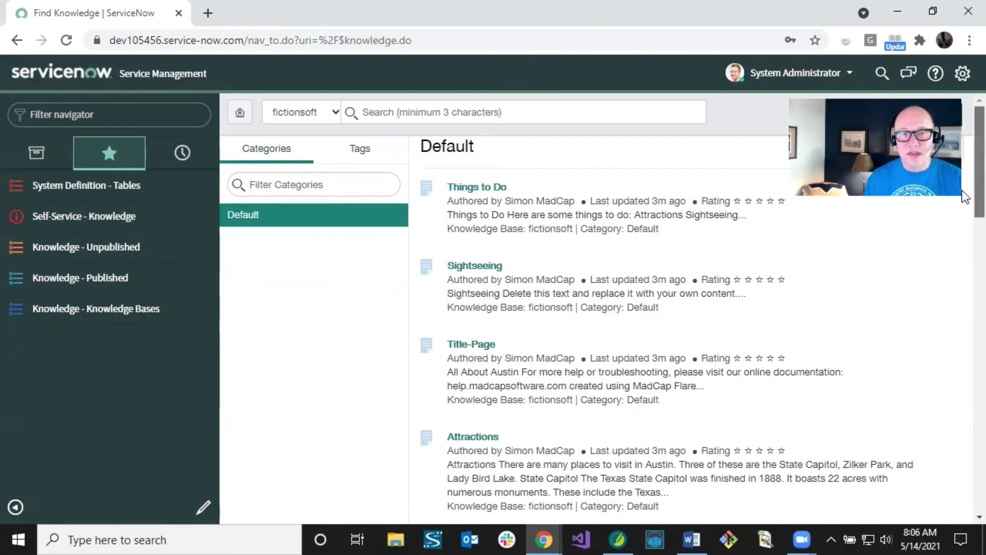
{"action": "scroll", "coordinate": [964, 197], "scroll_direction": "down", "scroll_amount": 2}
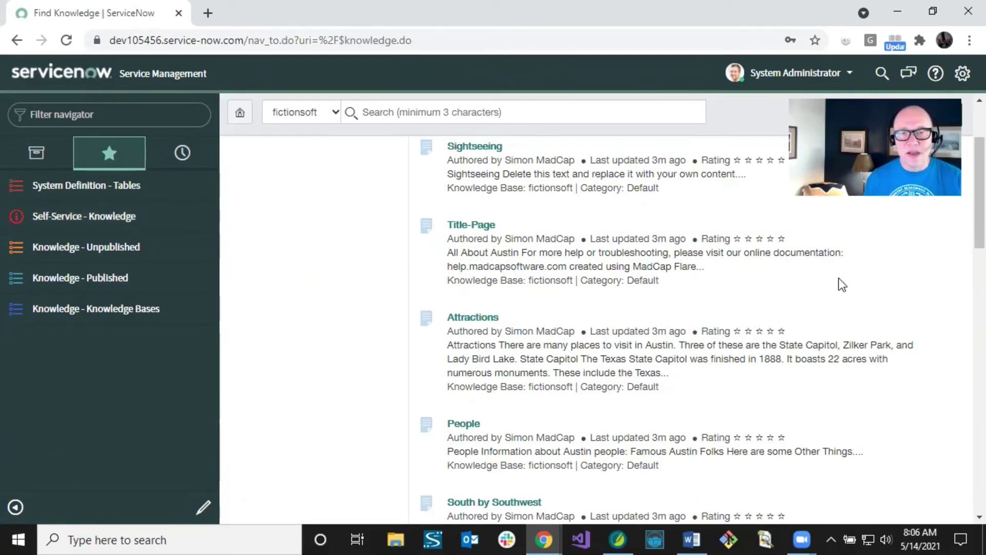
{"action": "scroll", "coordinate": [963, 226], "scroll_direction": "down", "scroll_amount": 7}
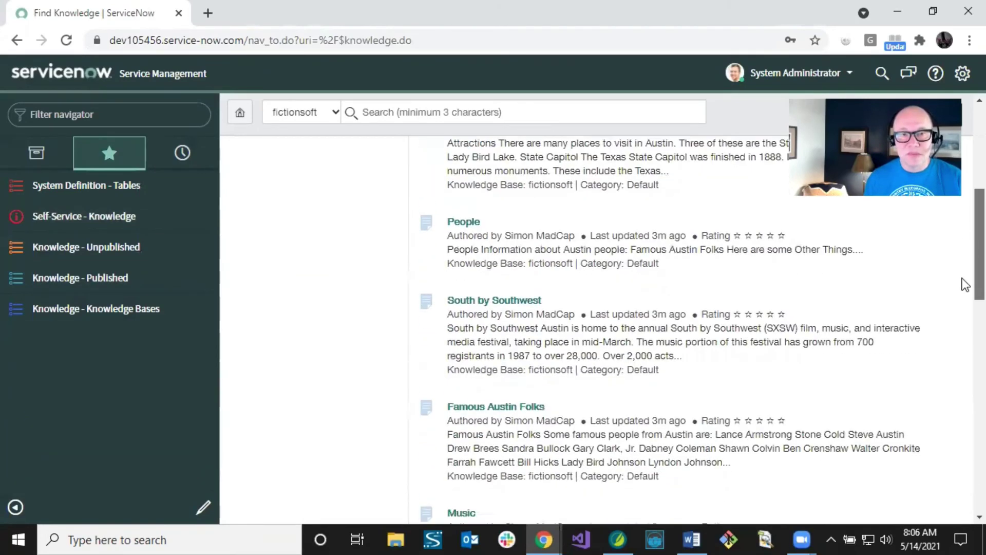
{"action": "left_click_drag", "start_coordinate": [963, 318], "coordinate": [963, 445]}
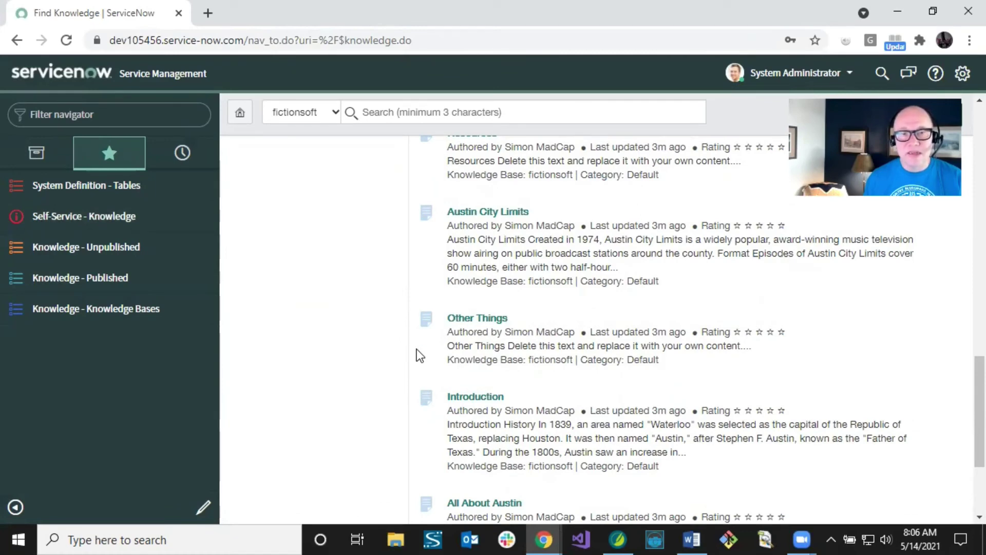
{"action": "left_click_drag", "start_coordinate": [962, 378], "coordinate": [963, 133]}
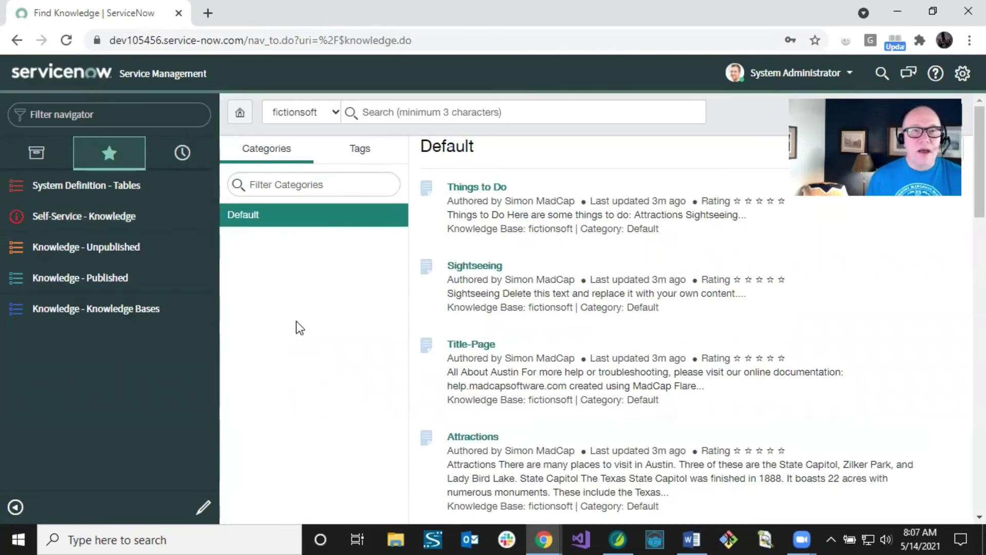
Step: Search the ServiceNow system tables for kb_keyword, open the Knowledge keyword table and show its list of records
{"action": "left_click", "coordinate": [111, 190]}
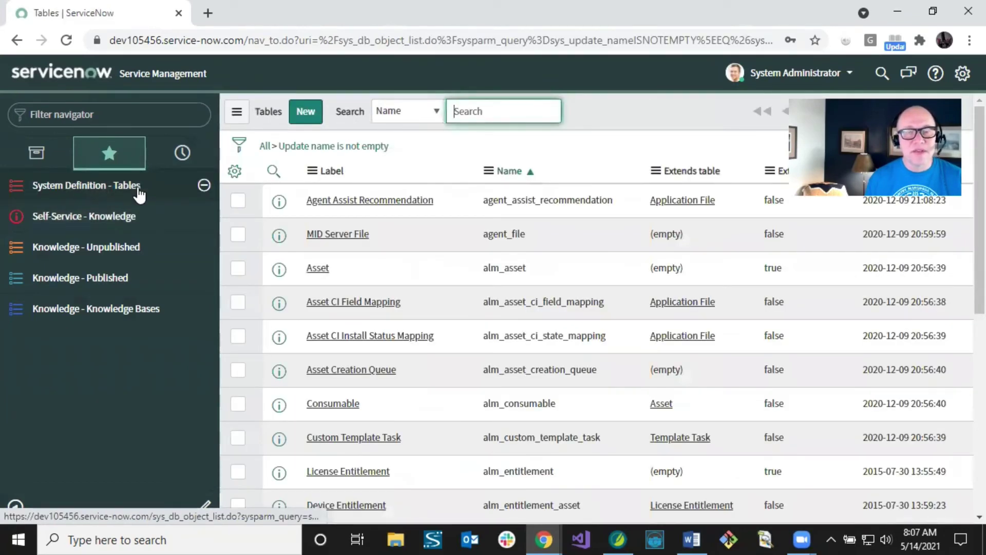
{"action": "type", "text": "k"}
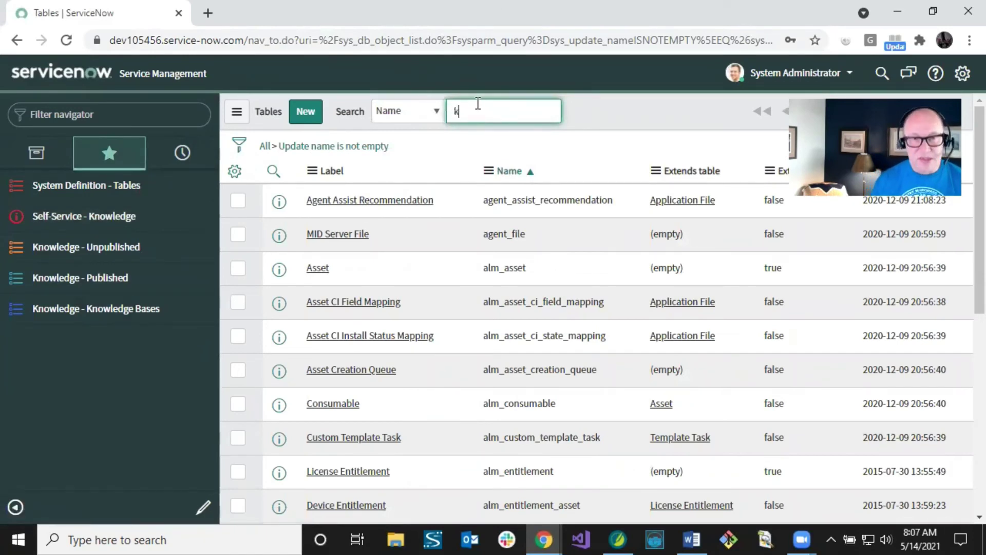
{"action": "type", "text": "b_keyword"}
{"action": "key", "text": "Return"}
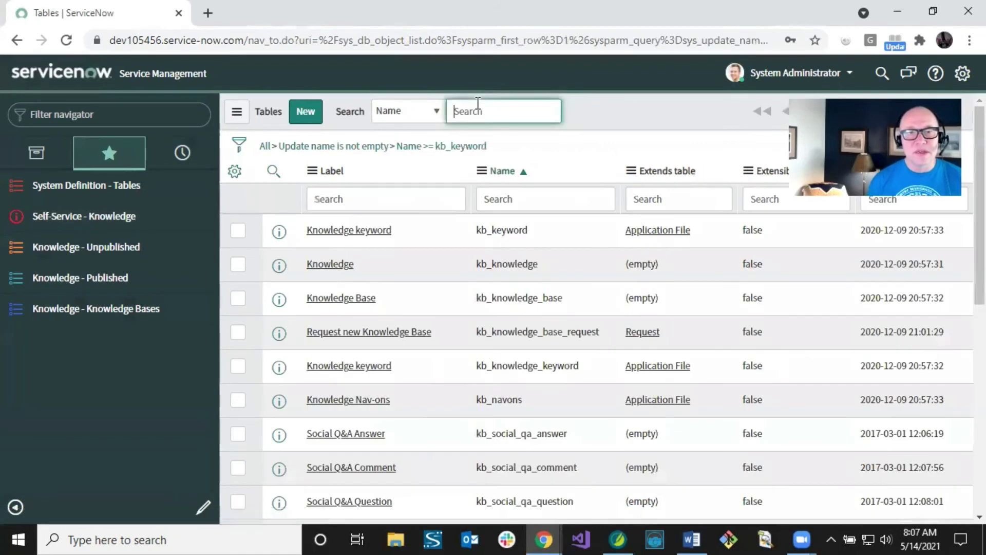
{"action": "left_click", "coordinate": [342, 232]}
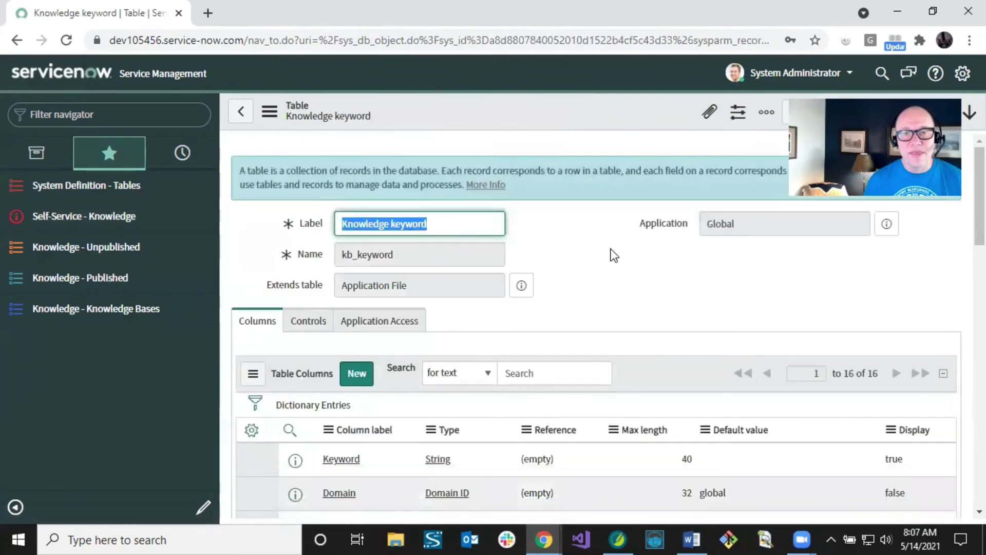
{"action": "scroll", "coordinate": [612, 249], "scroll_direction": "down", "scroll_amount": 15}
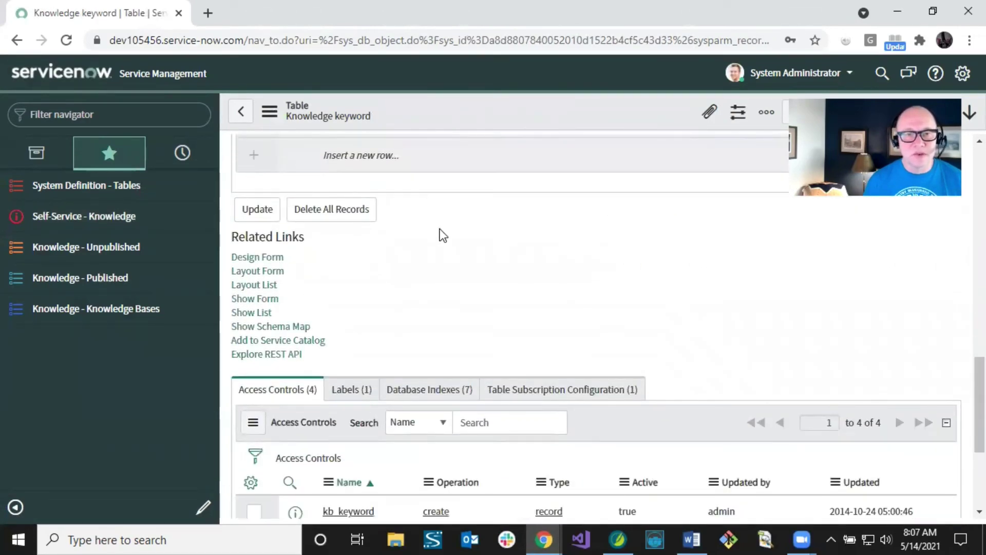
{"action": "left_click", "coordinate": [256, 313]}
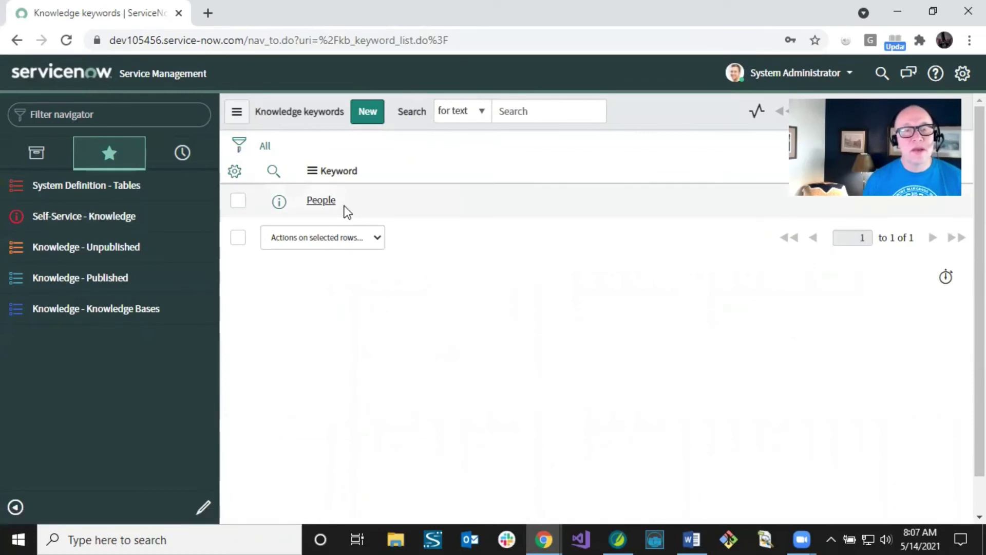
Step: Return to MadCap Flare, close the build log and bring up the Music.htm topic
{"action": "left_click", "coordinate": [624, 537]}
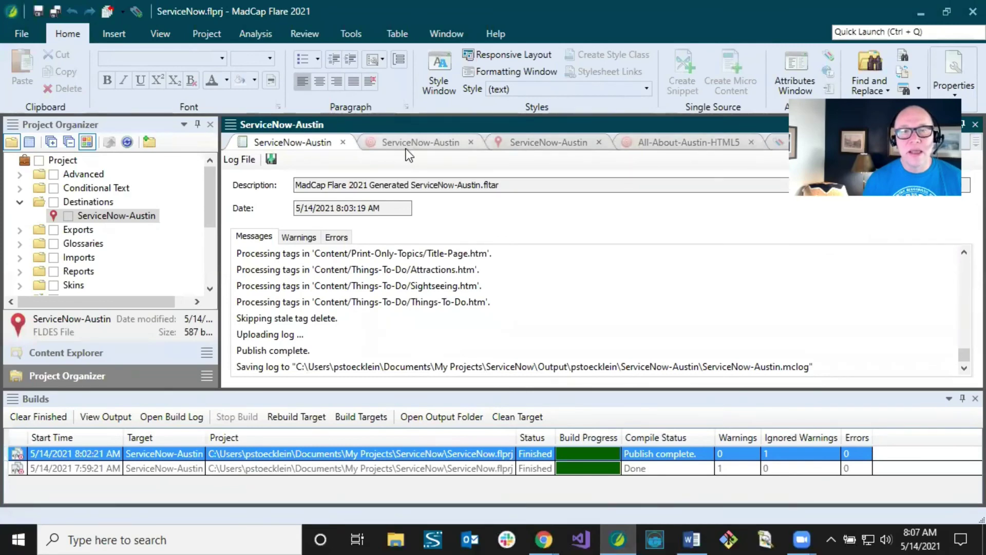
{"action": "left_click", "coordinate": [343, 142]}
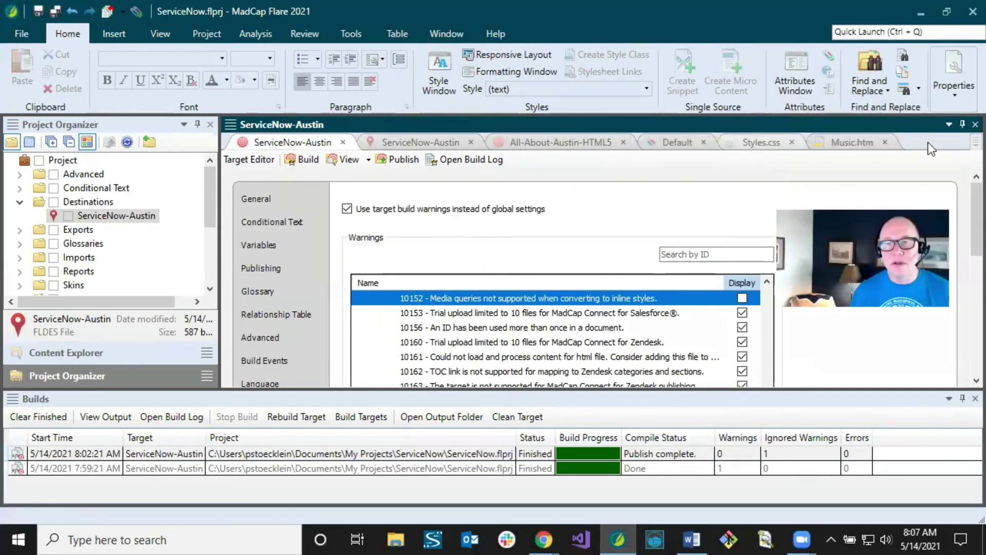
{"action": "left_click", "coordinate": [852, 141]}
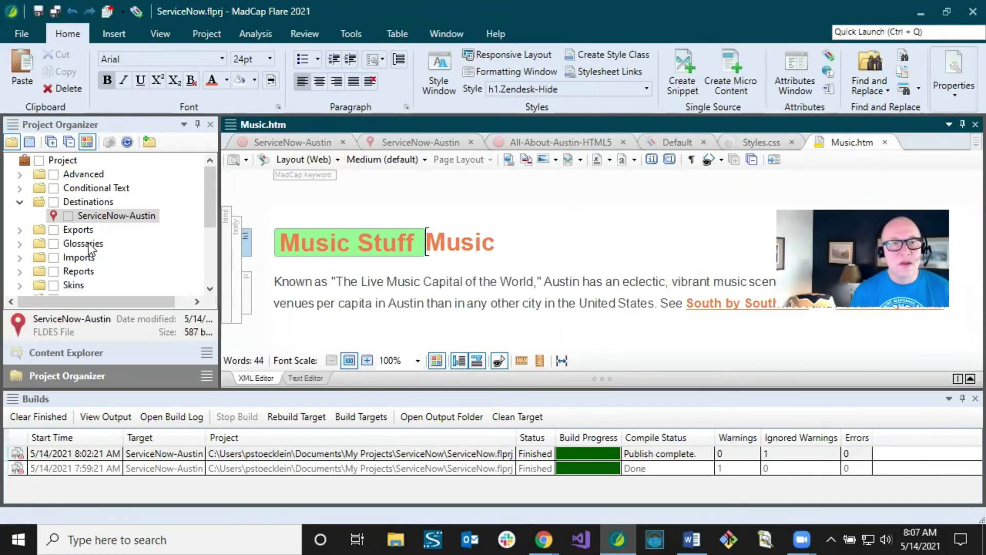
Step: Open the People.htm topic from the People folder and Music.htm from the Music folder to compare their index keywords
{"action": "left_click", "coordinate": [99, 355]}
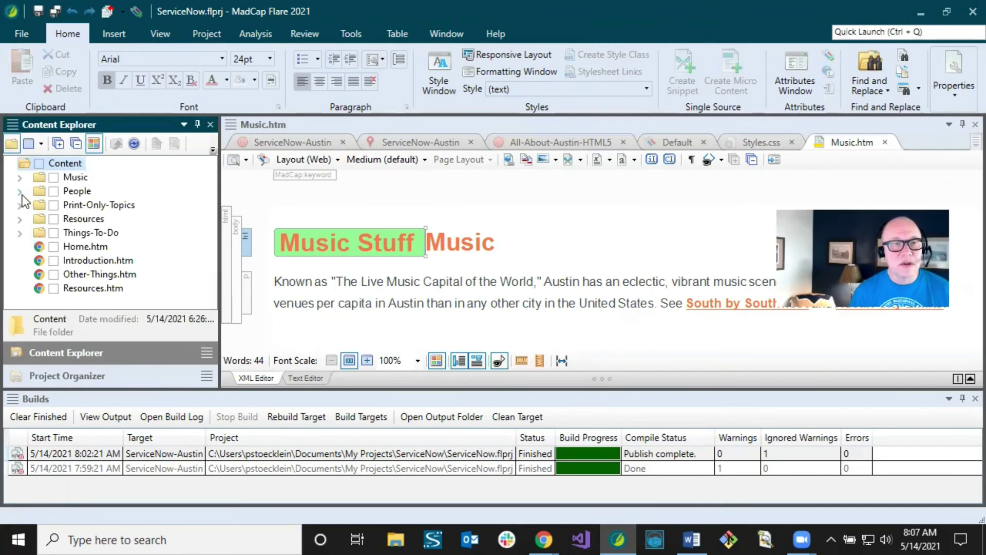
{"action": "left_click", "coordinate": [21, 192]}
{"action": "double_click", "coordinate": [101, 219]}
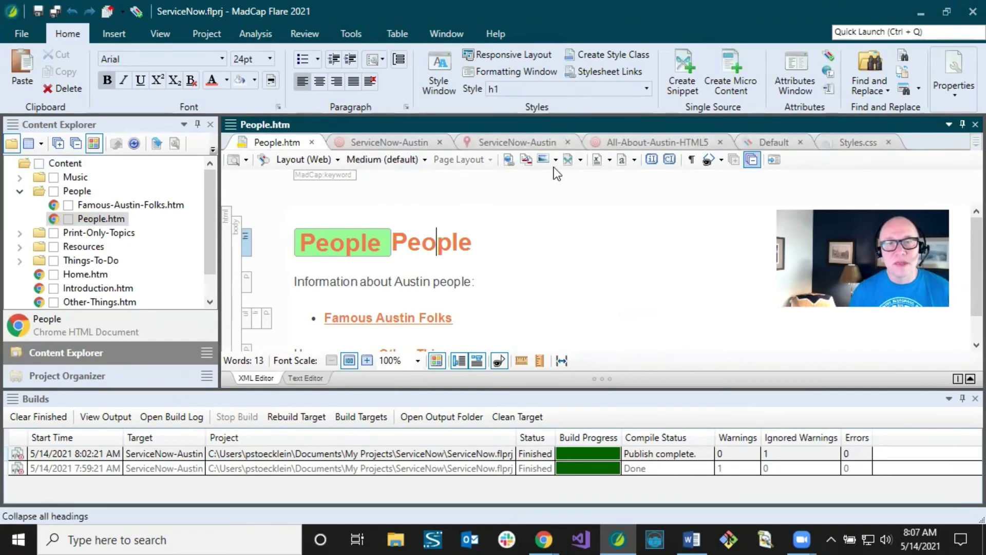
{"action": "left_click", "coordinate": [24, 177]}
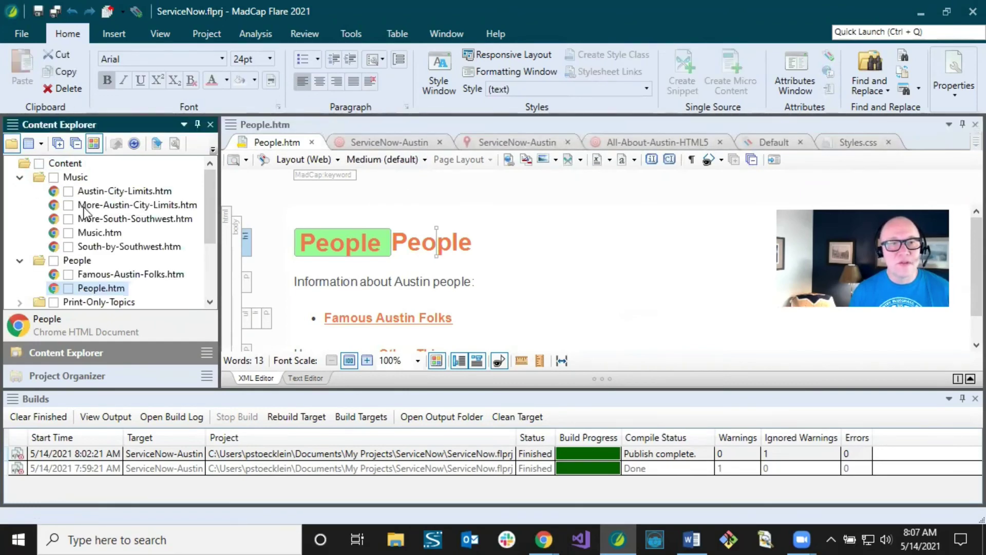
{"action": "double_click", "coordinate": [90, 232]}
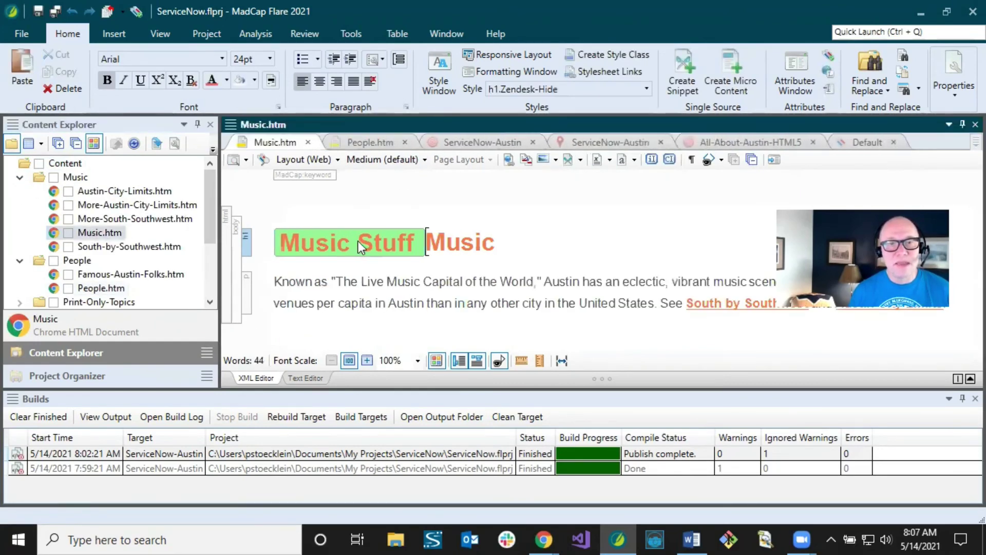
Step: Switch to ServiceNow in Chrome, filter the navigator for tags and open the Tags list under System Definition
{"action": "left_click", "coordinate": [920, 12]}
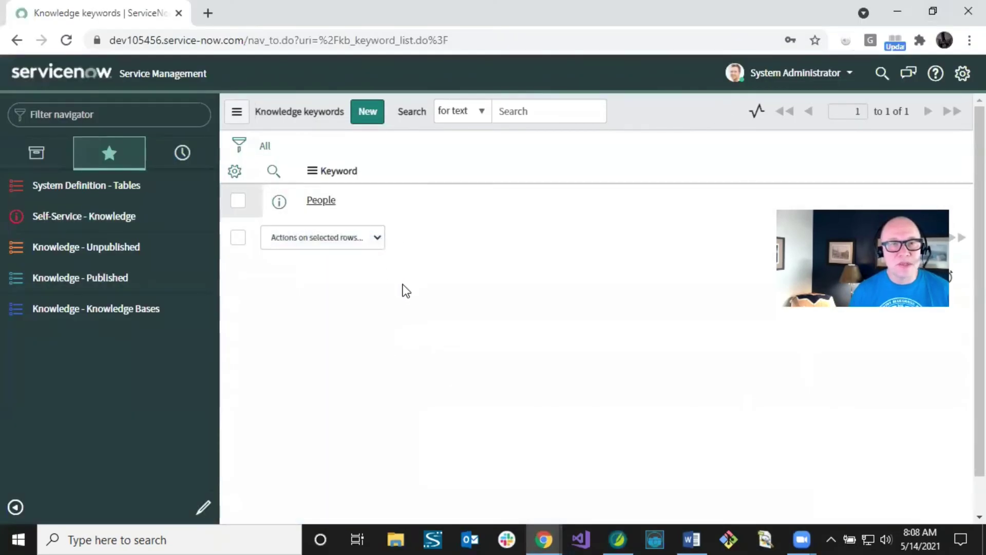
{"action": "left_click", "coordinate": [127, 114]}
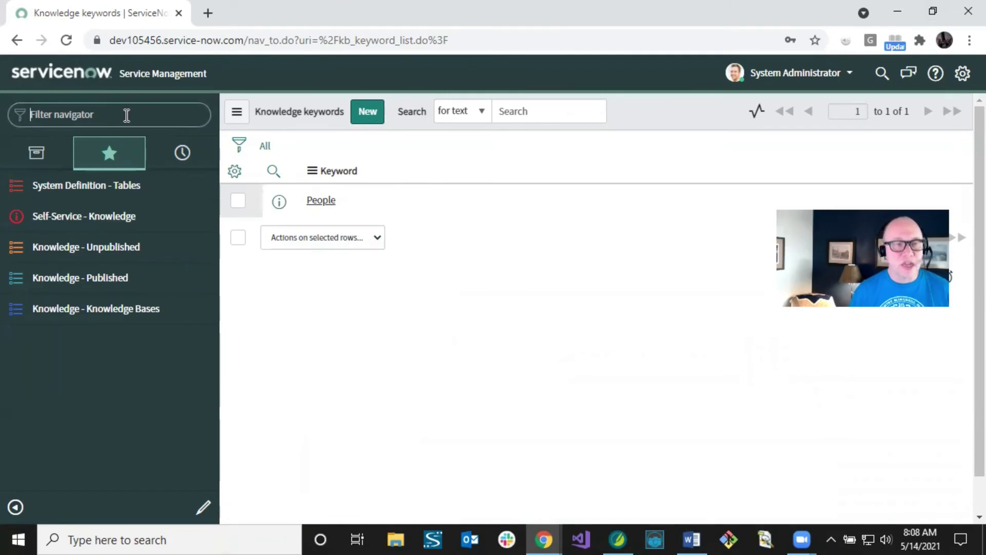
{"action": "type", "text": "tags"}
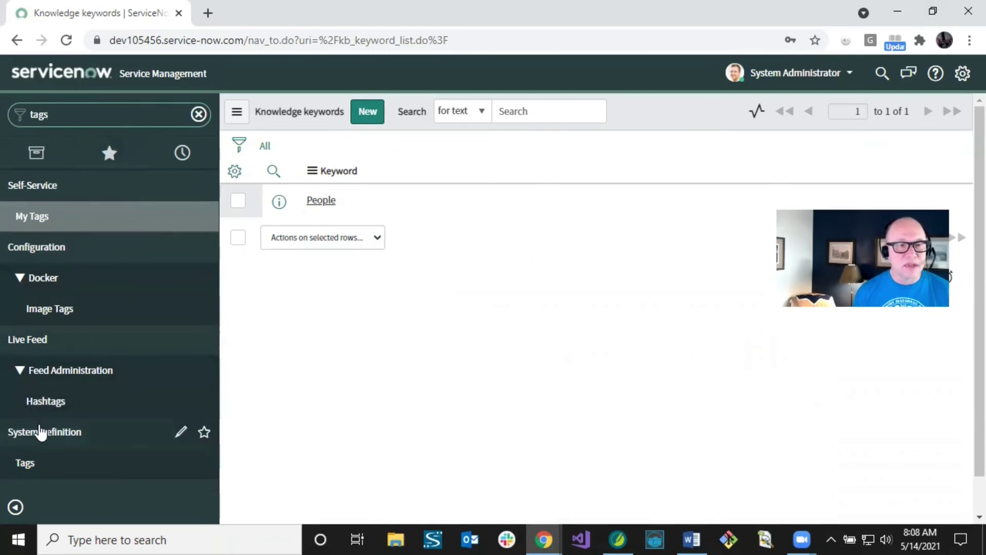
{"action": "left_click", "coordinate": [30, 464]}
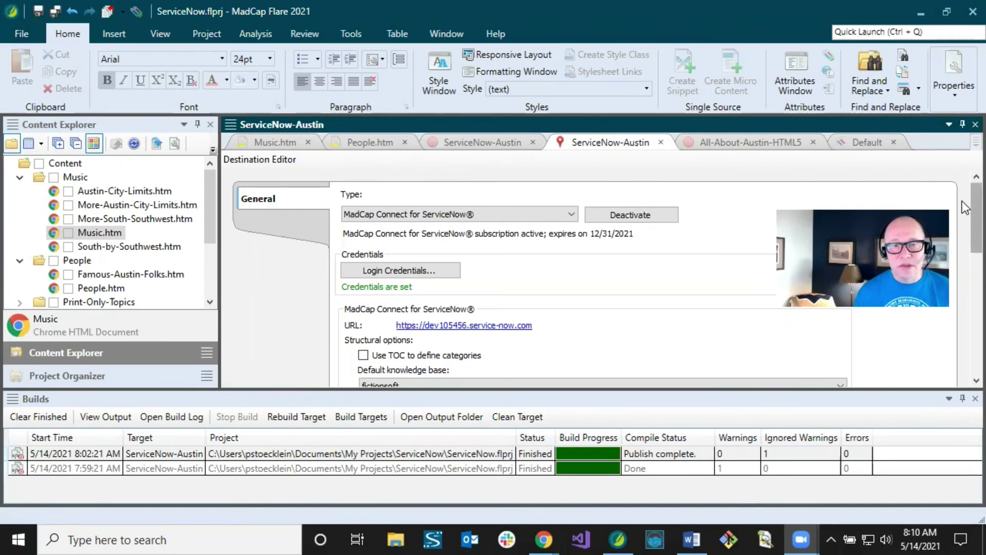
Step: In the ServiceNow-Austin destination, enable TOC-defined categories, Flare keywords for ServiceNow tags and deletion of stale tags, and save it
{"action": "scroll", "coordinate": [963, 214], "scroll_direction": "down", "scroll_amount": 3}
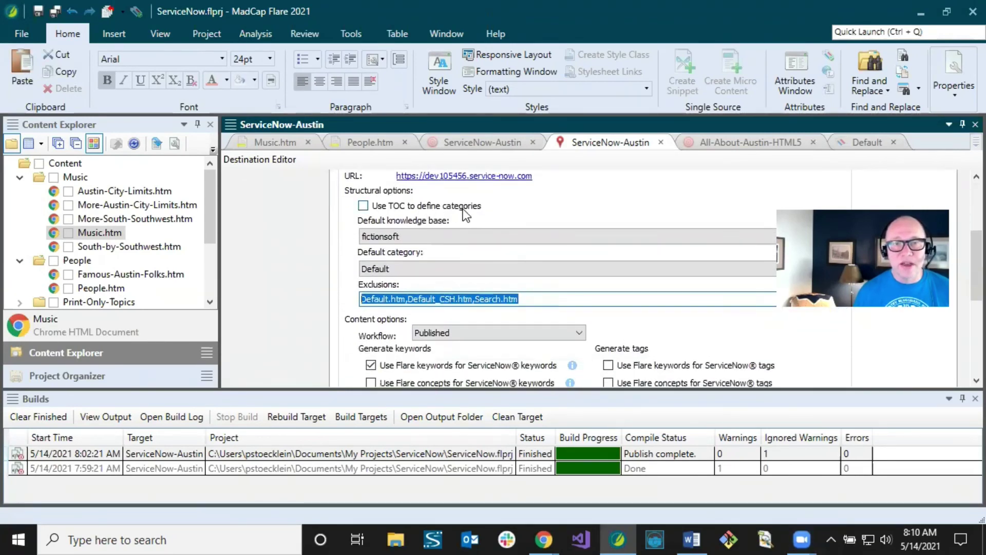
{"action": "left_click", "coordinate": [365, 206]}
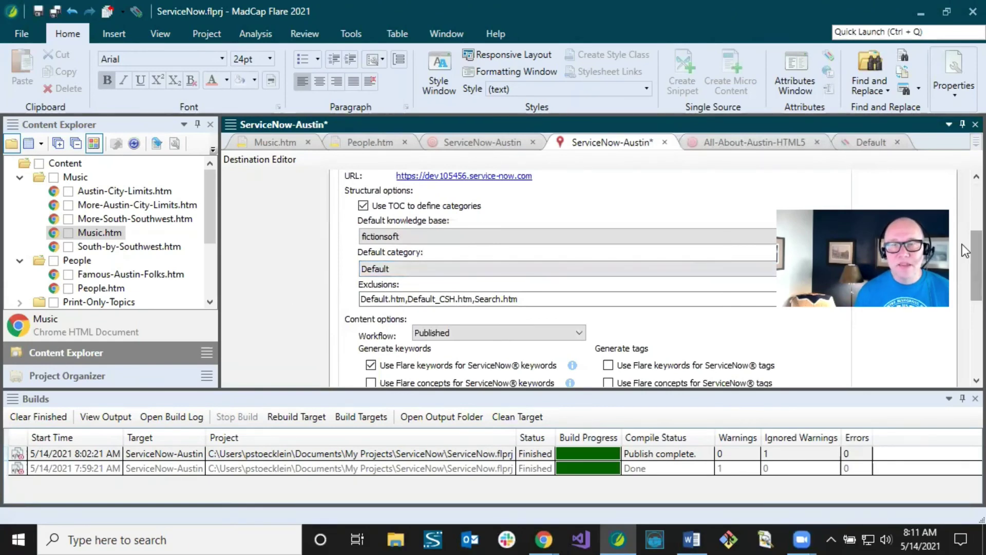
{"action": "left_click_drag", "start_coordinate": [963, 253], "coordinate": [962, 294]}
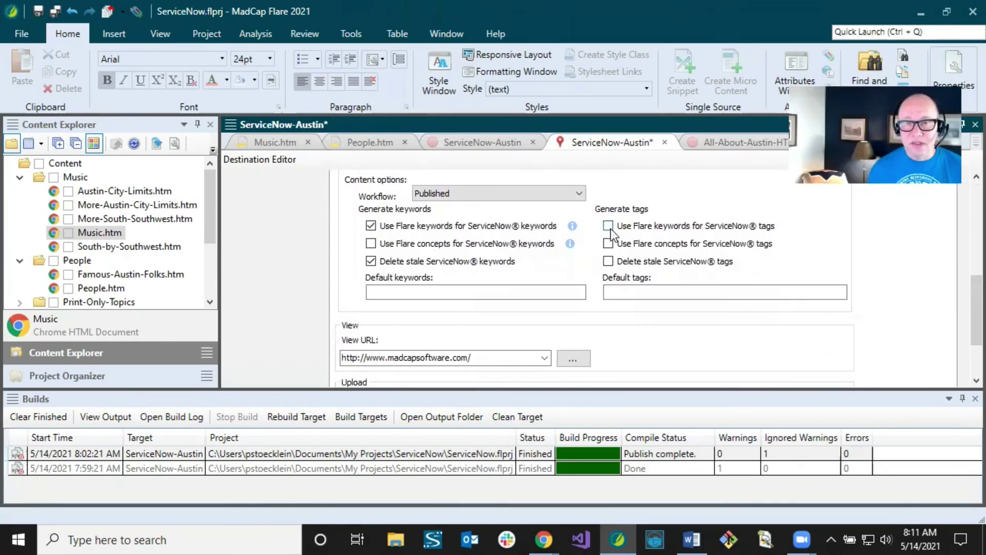
{"action": "left_click", "coordinate": [609, 262]}
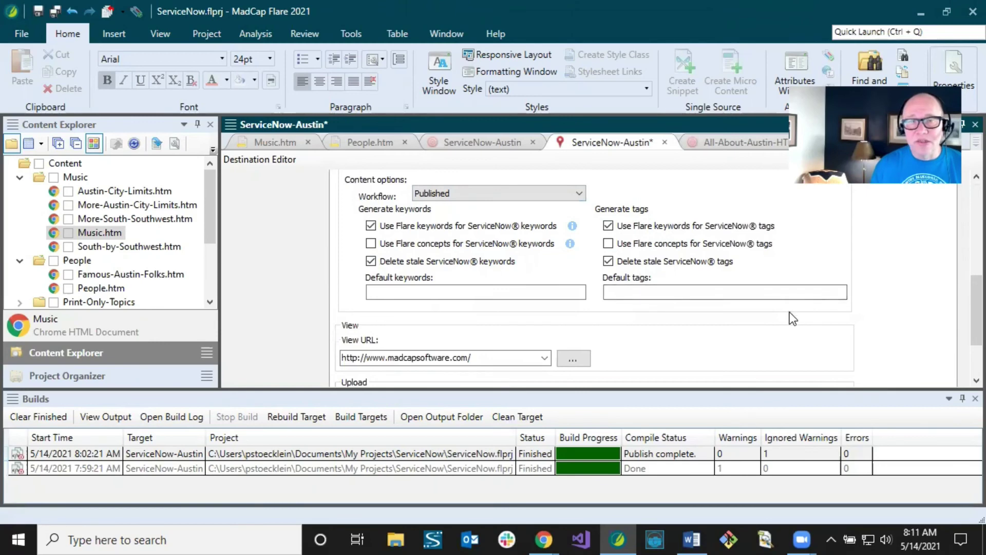
{"action": "left_click", "coordinate": [36, 10]}
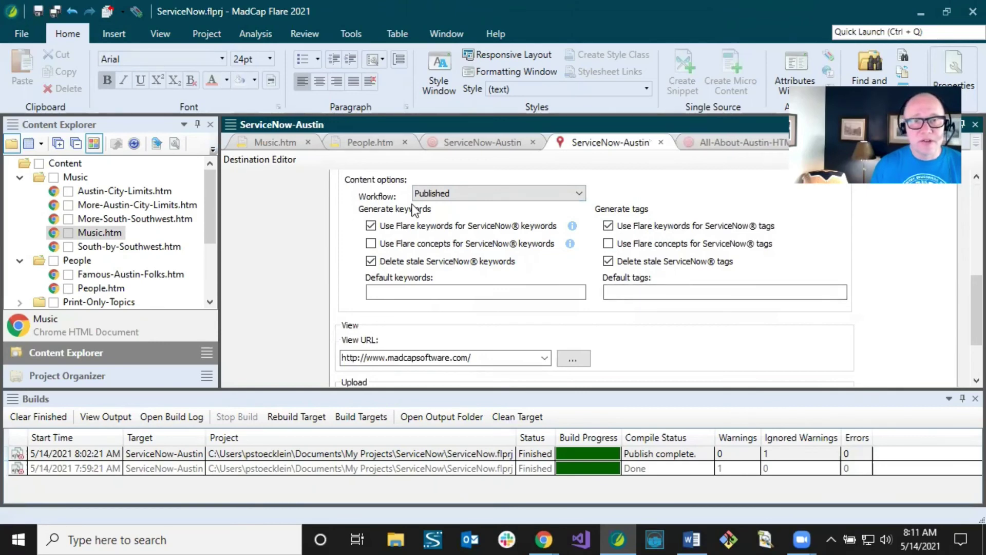
Step: In the ServiceNow-Austin target's advanced options, set the content to include to "Content linked directly from the TOC" and save it
{"action": "left_click", "coordinate": [468, 144]}
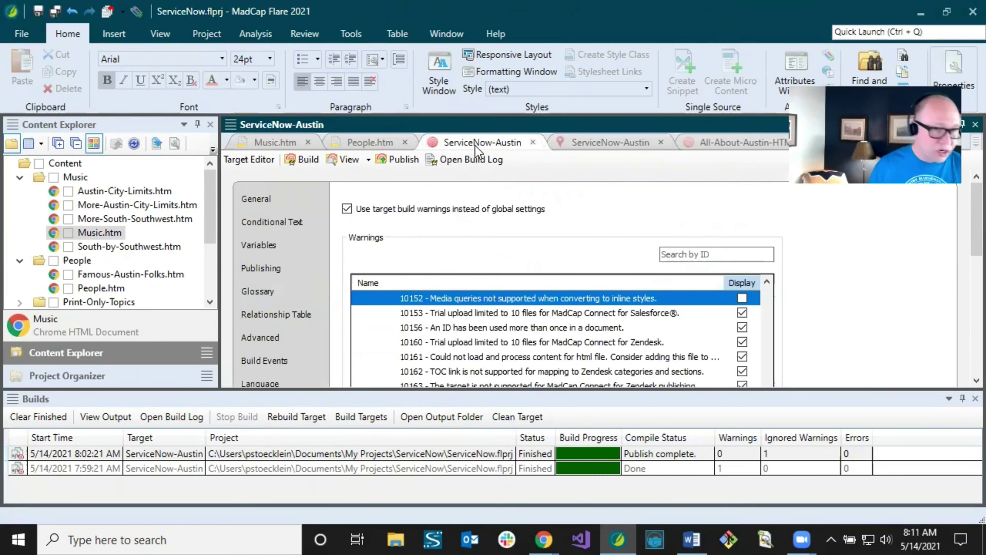
{"action": "left_click", "coordinate": [273, 337]}
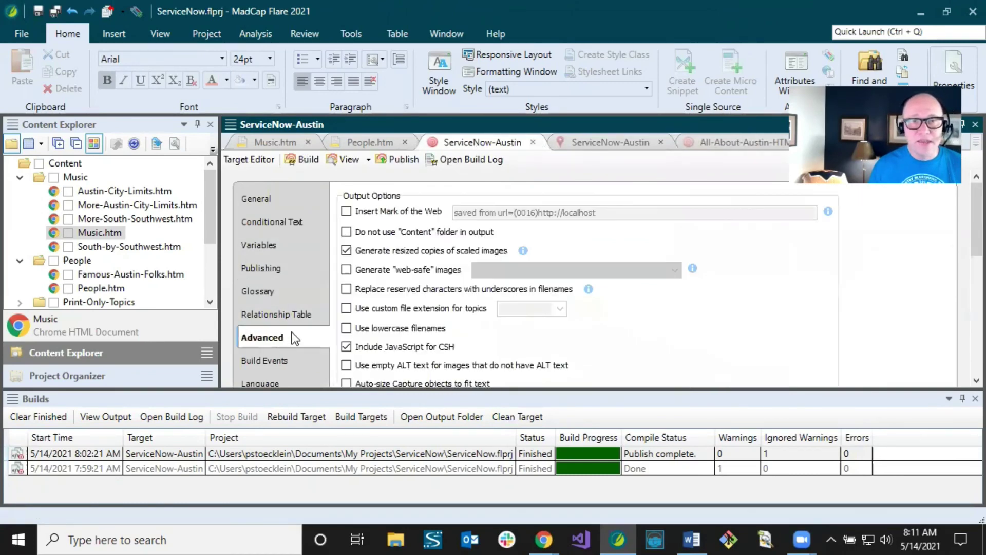
{"action": "left_click_drag", "start_coordinate": [963, 218], "coordinate": [961, 329]}
{"action": "left_click", "coordinate": [474, 219]}
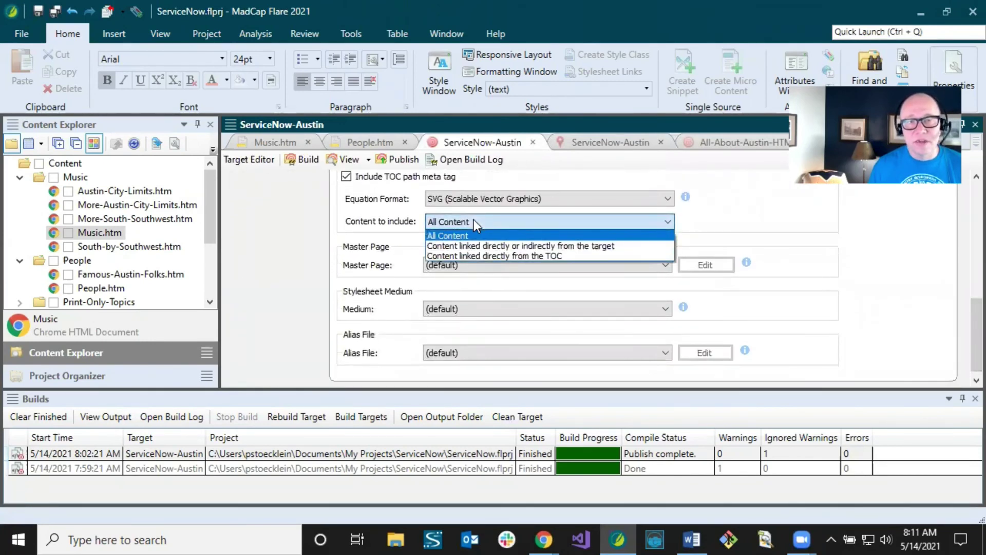
{"action": "left_click", "coordinate": [466, 256]}
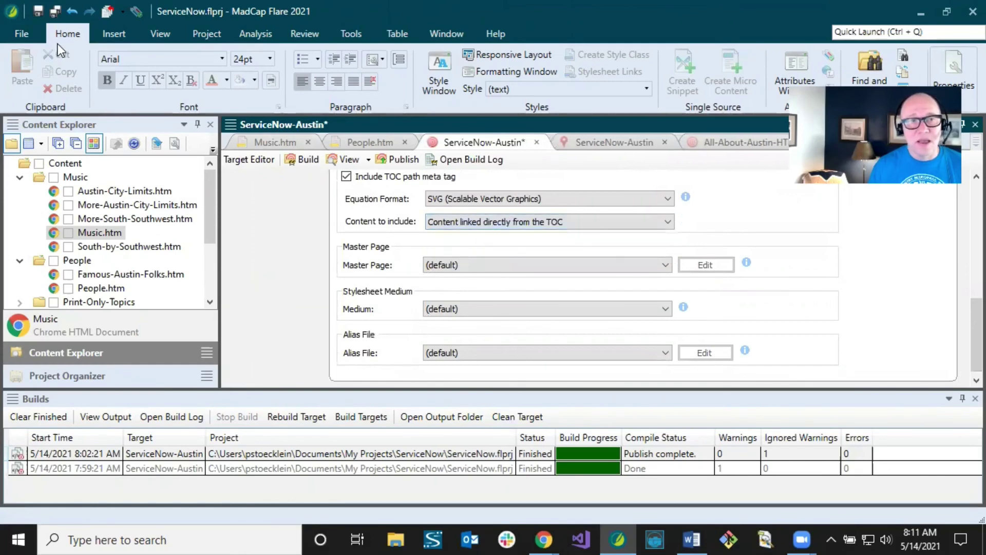
{"action": "left_click", "coordinate": [36, 12]}
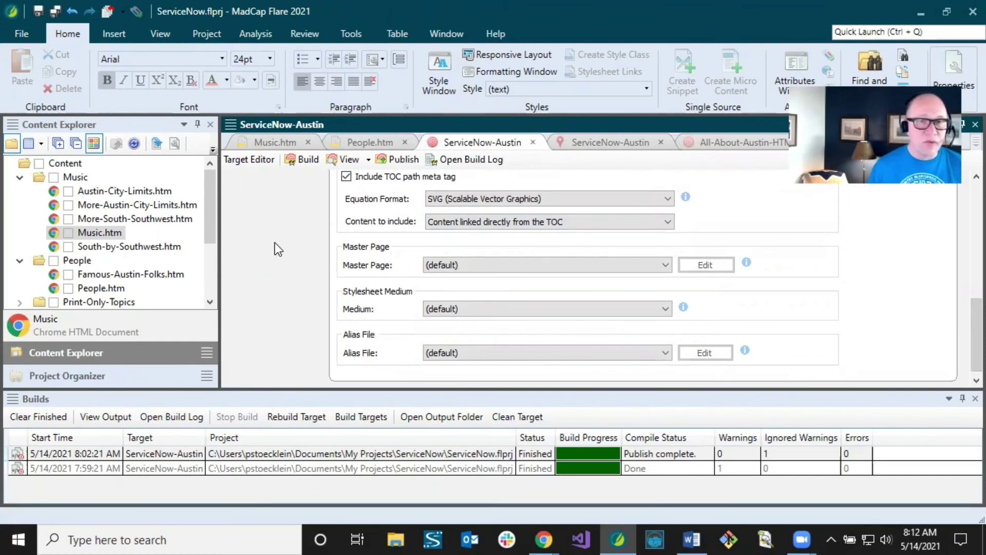
Step: Return to the Music.htm topic, show the Index window and list the topics that use the Music Stuff term
{"action": "left_click", "coordinate": [267, 147]}
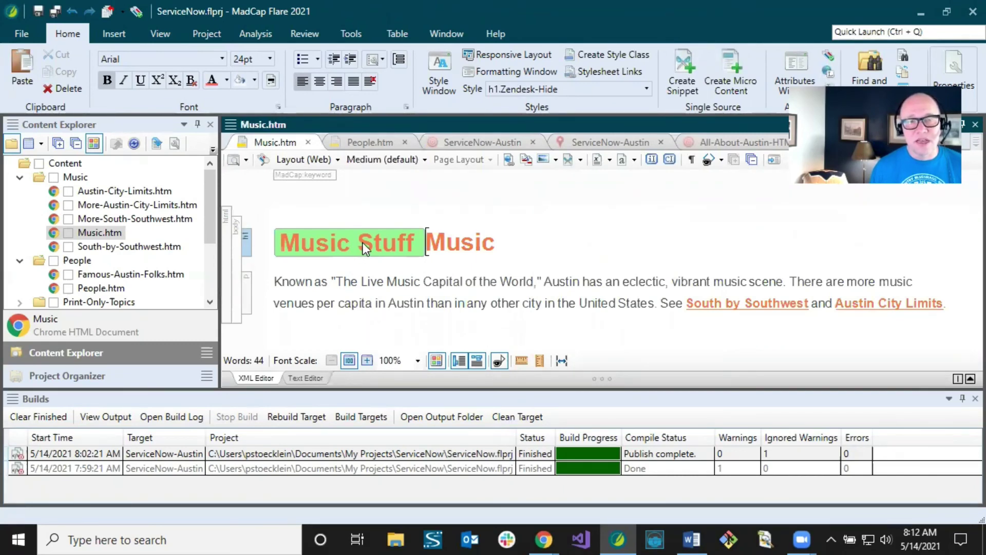
{"action": "left_click", "coordinate": [158, 30]}
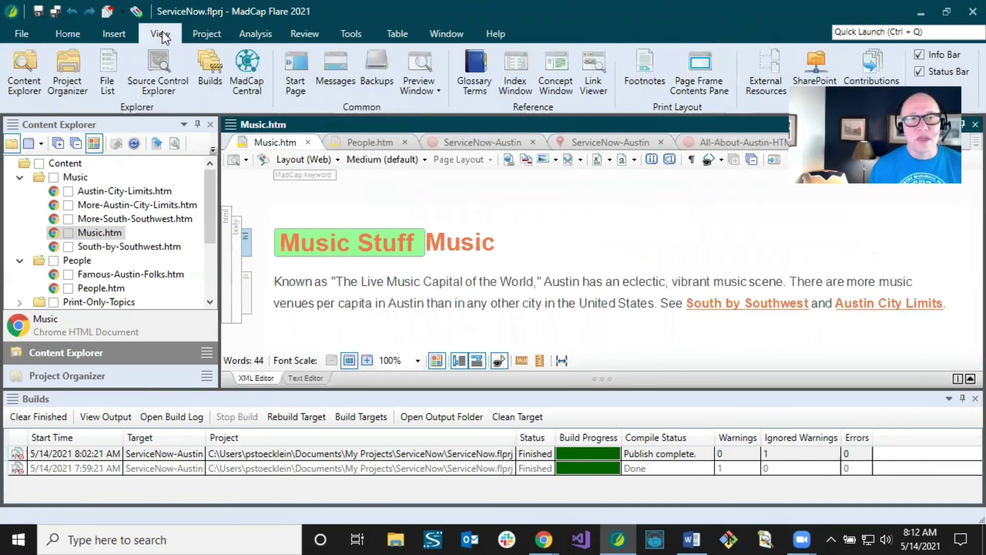
{"action": "left_click", "coordinate": [524, 78]}
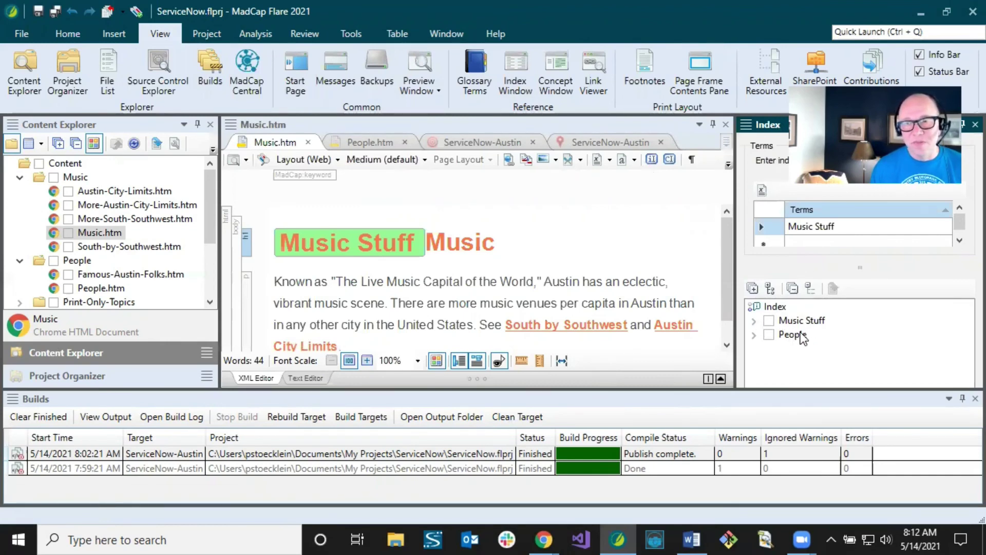
{"action": "left_click", "coordinate": [755, 321]}
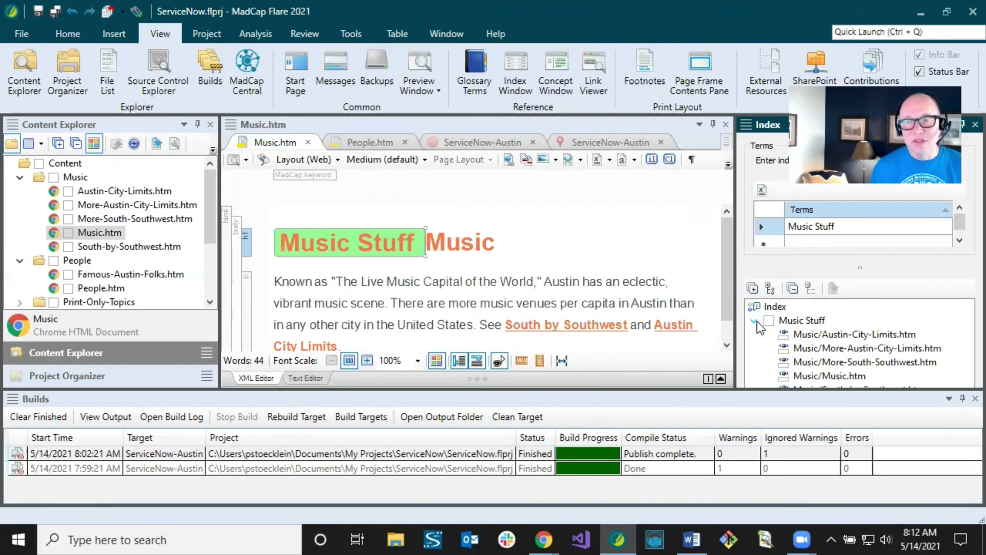
Step: Rename the index term Music Stuff to Music, accept the update of all affected topics and return to the Music.htm heading
{"action": "left_click", "coordinate": [807, 324]}
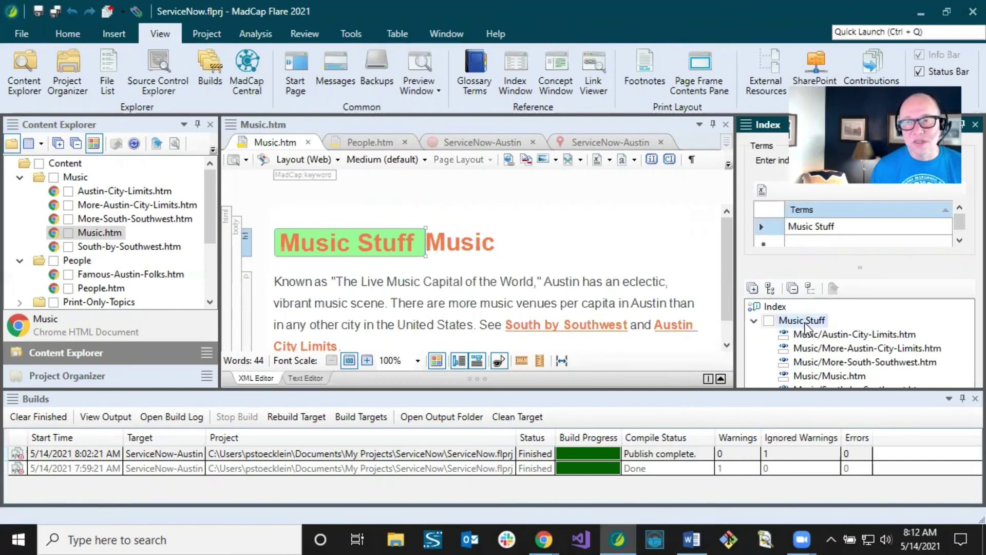
{"action": "left_click", "coordinate": [804, 323]}
{"action": "left_click_drag", "start_coordinate": [805, 320], "coordinate": [821, 318]}
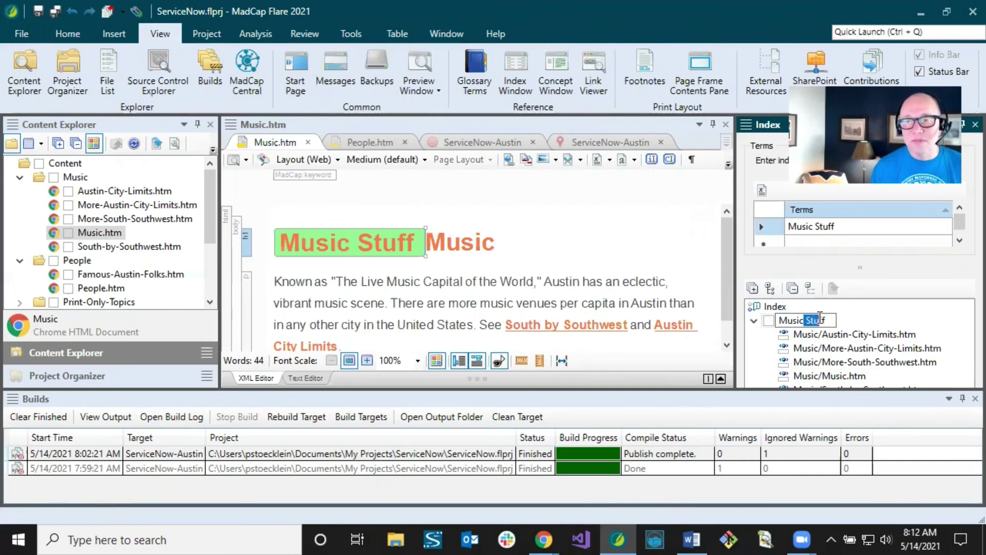
{"action": "key", "text": "BackSpace"}
{"action": "key", "text": "Return"}
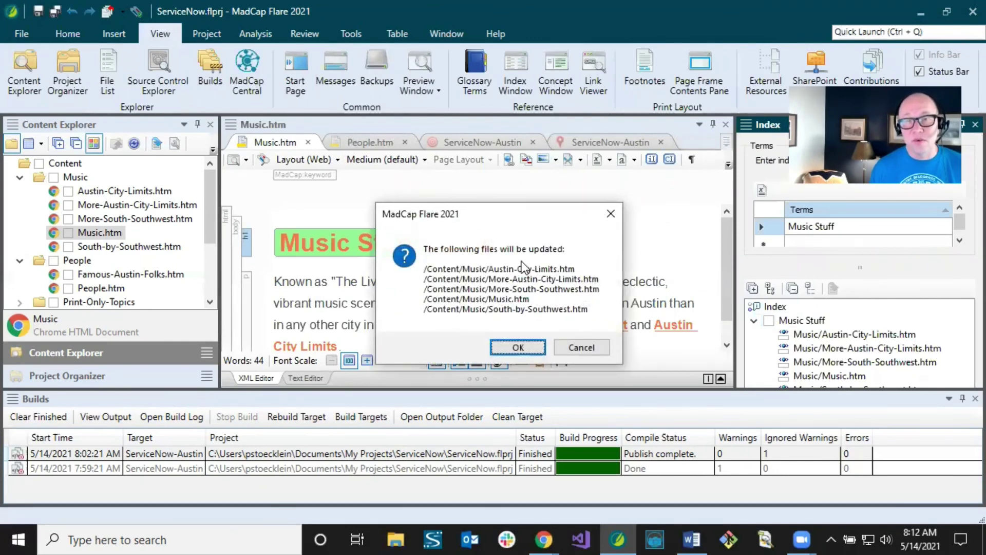
{"action": "left_click", "coordinate": [515, 348]}
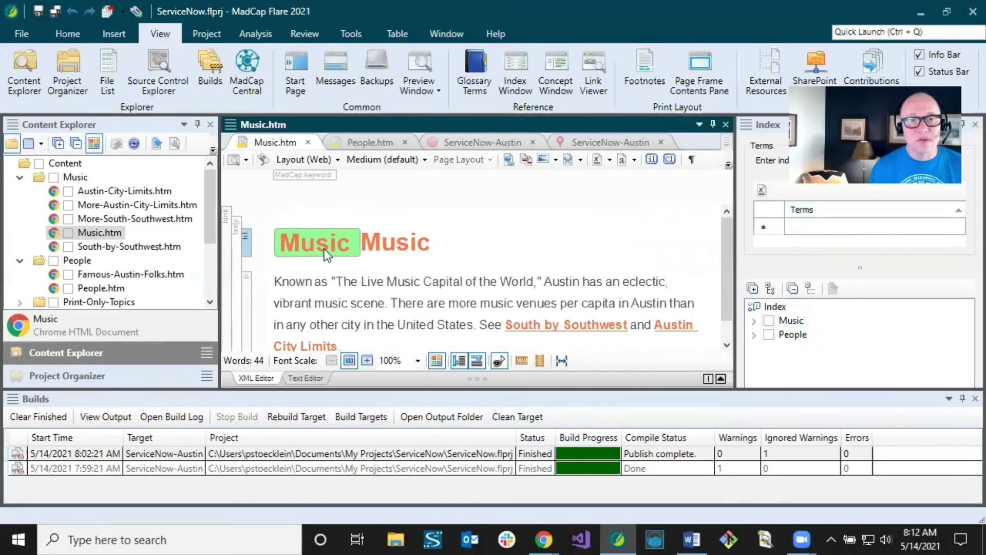
{"action": "left_click", "coordinate": [381, 241]}
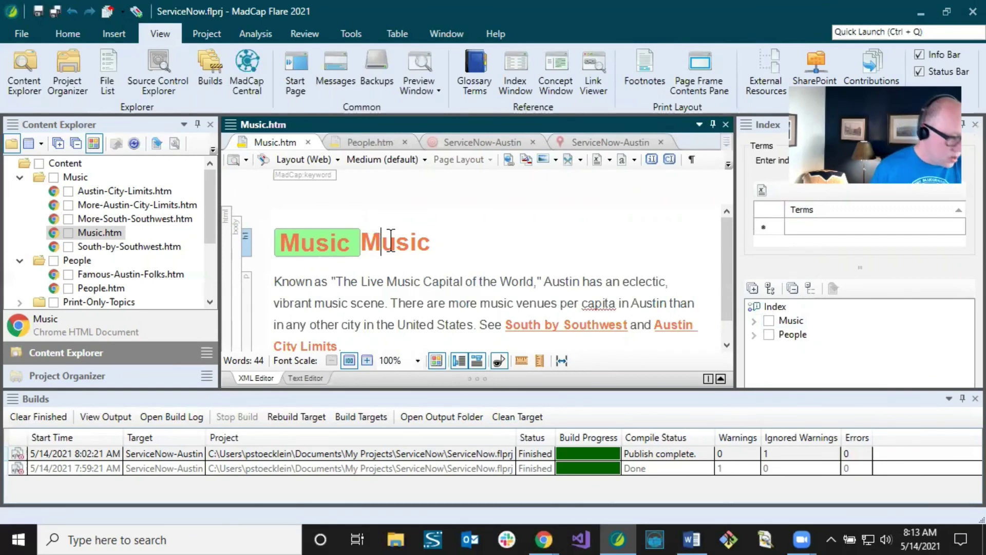
Step: Build the ServiceNow-Austin target again and open the build log of the newest build
{"action": "left_click", "coordinate": [464, 142]}
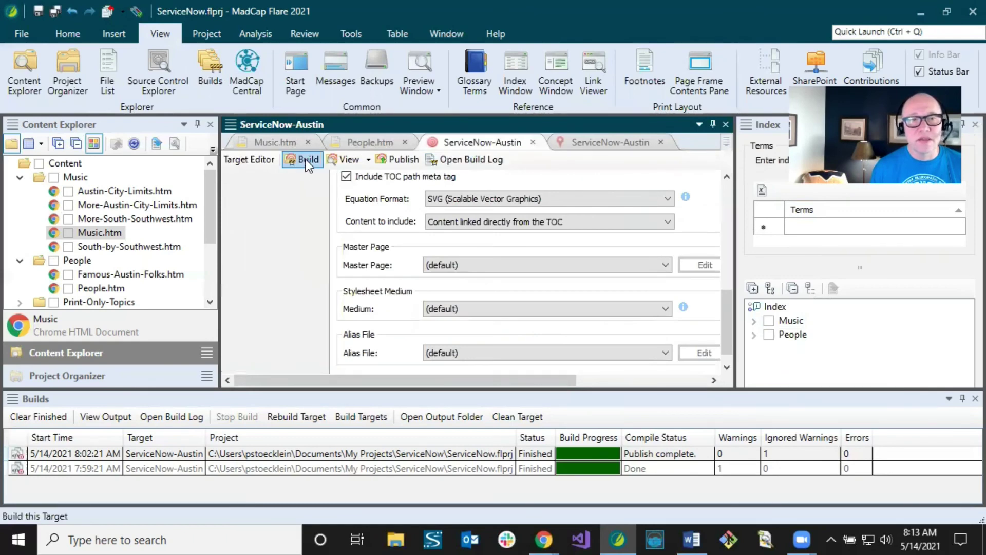
{"action": "left_click", "coordinate": [306, 159]}
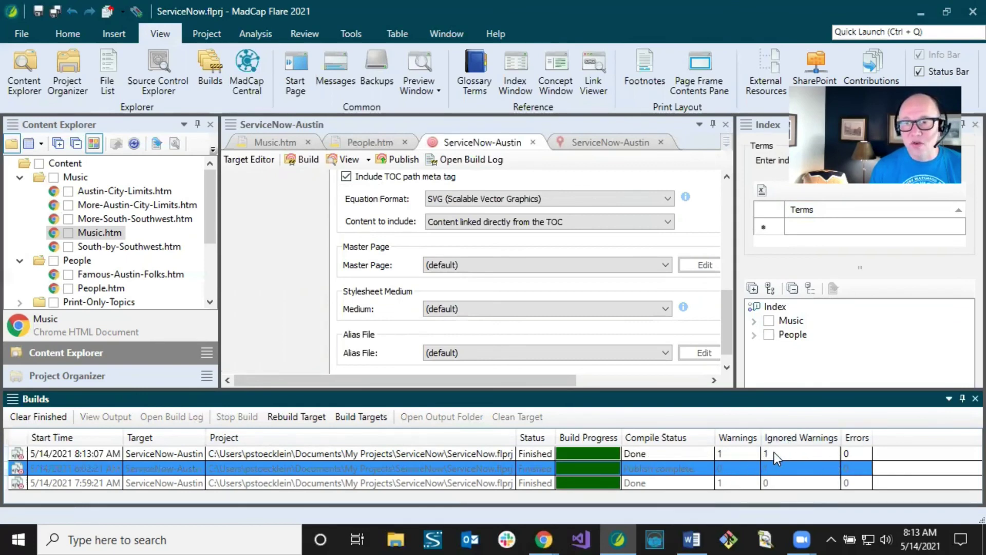
{"action": "left_click", "coordinate": [734, 452]}
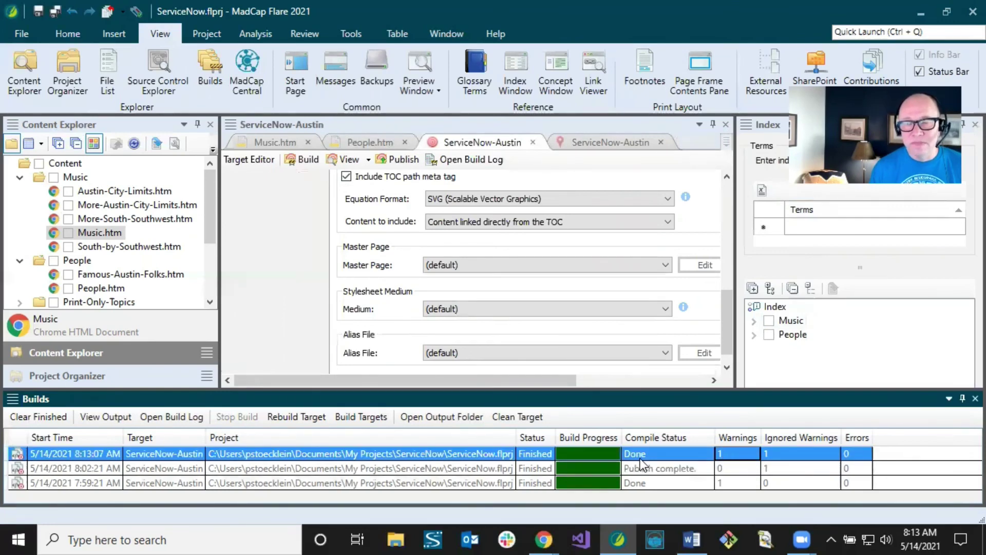
{"action": "left_click", "coordinate": [479, 455]}
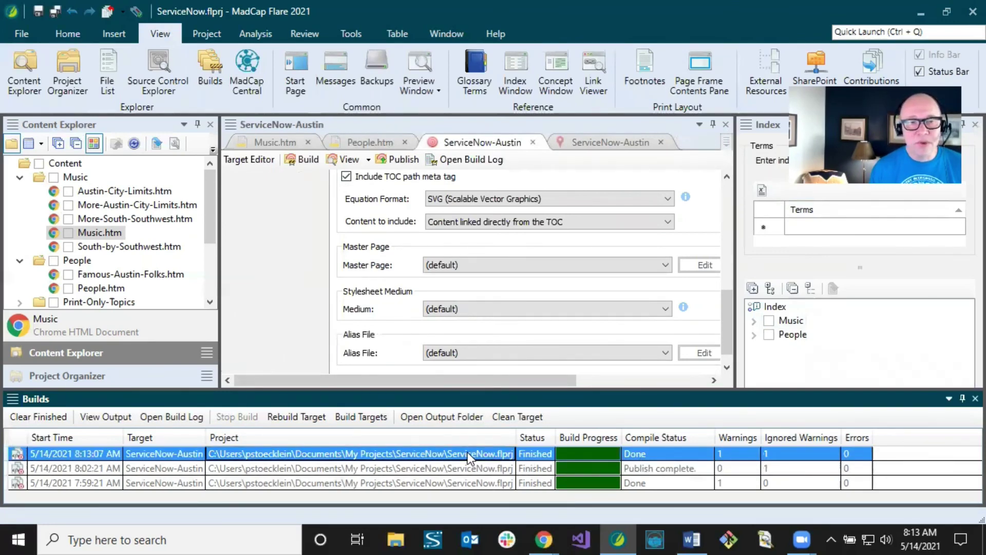
{"action": "left_click", "coordinate": [184, 415]}
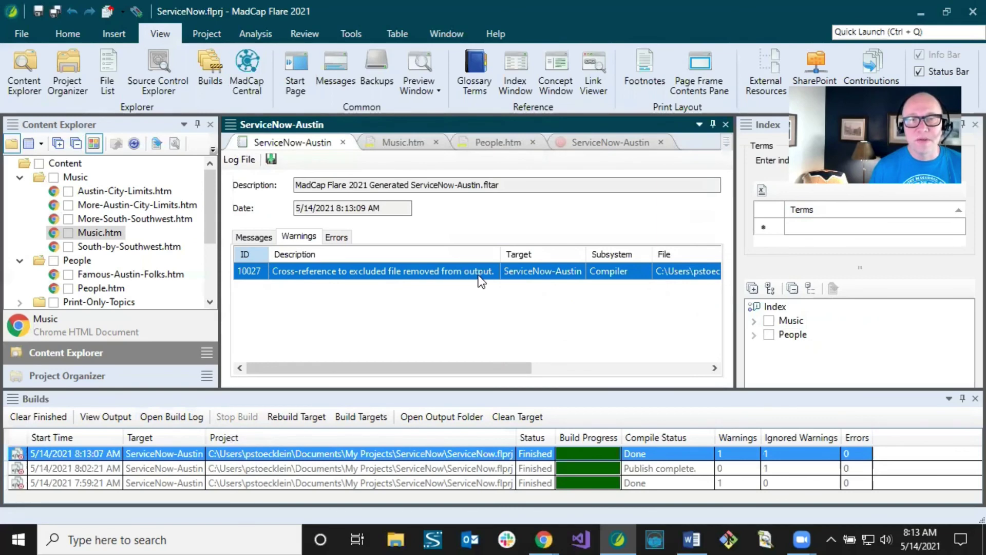
Step: Check which file the cross-reference warning 10027 refers to and open that topic, People.htm, from the build log
{"action": "left_click_drag", "start_coordinate": [485, 369], "coordinate": [701, 306]}
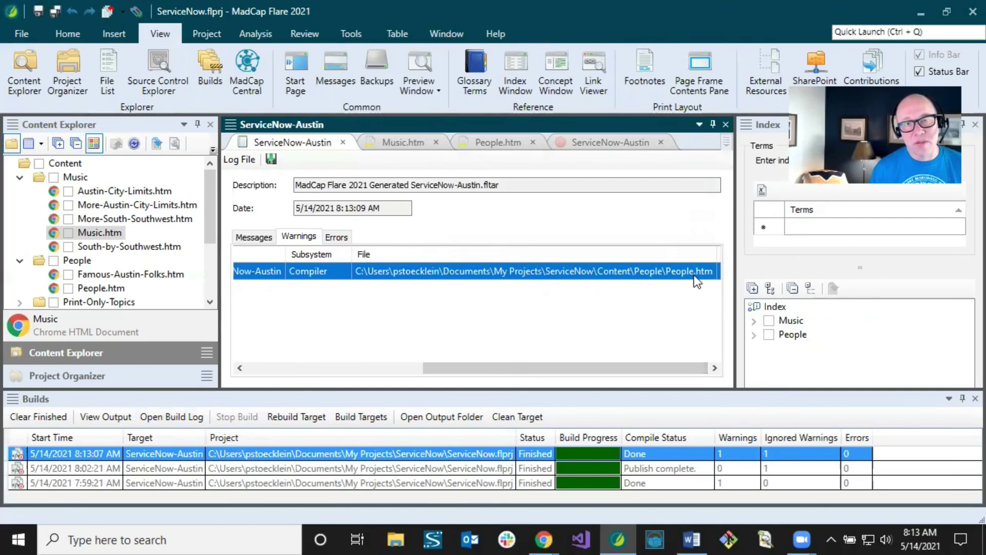
{"action": "left_click_drag", "start_coordinate": [679, 368], "coordinate": [426, 396]}
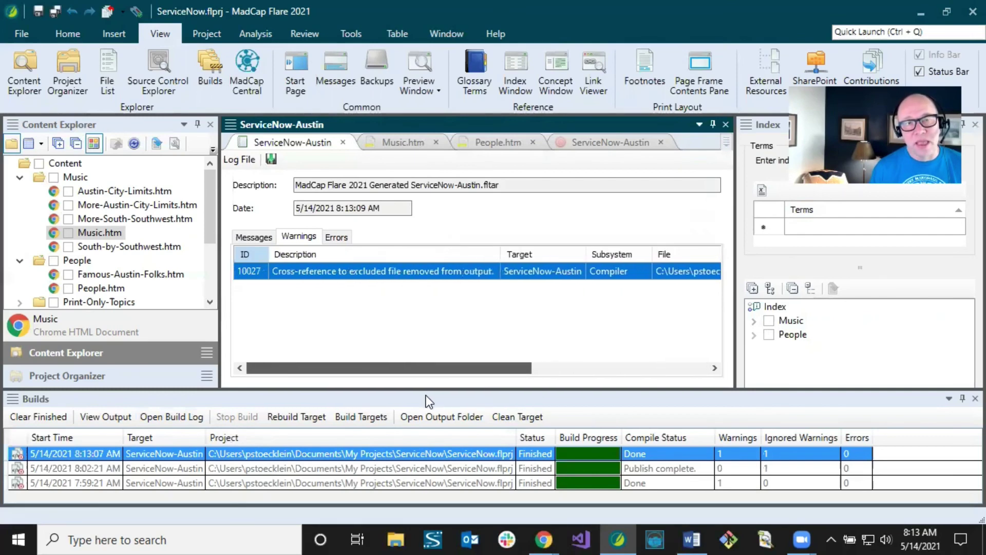
{"action": "double_click", "coordinate": [328, 278]}
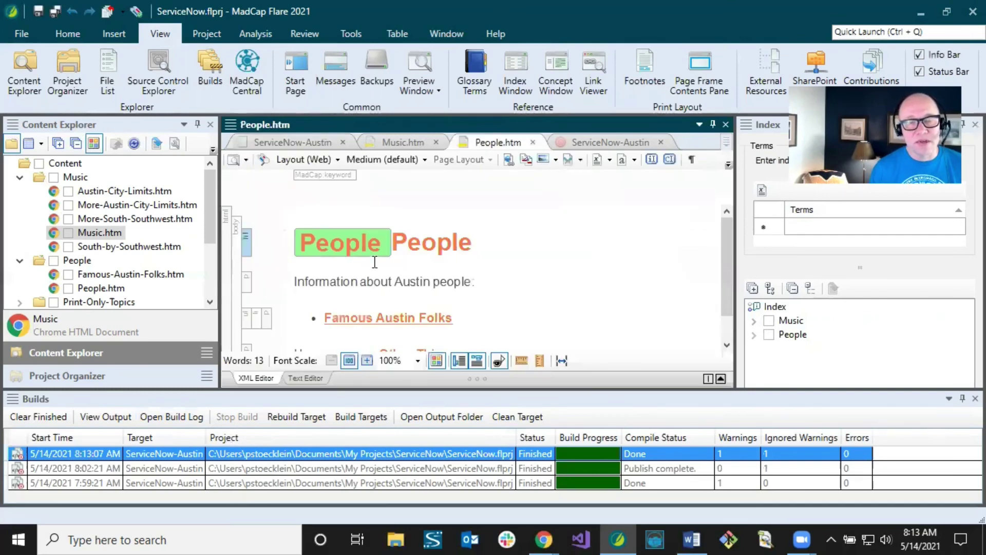
Step: Compare the excluded-file warning in the build log with People.htm, checking the targets of its Famous Austin Folks and Other Things cross-references
{"action": "left_click", "coordinate": [290, 142]}
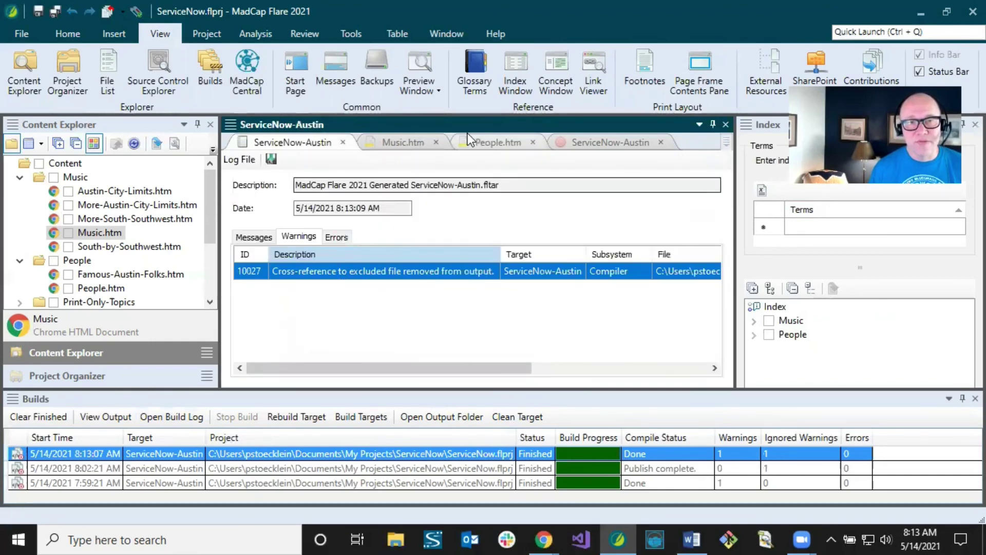
{"action": "left_click", "coordinate": [486, 143]}
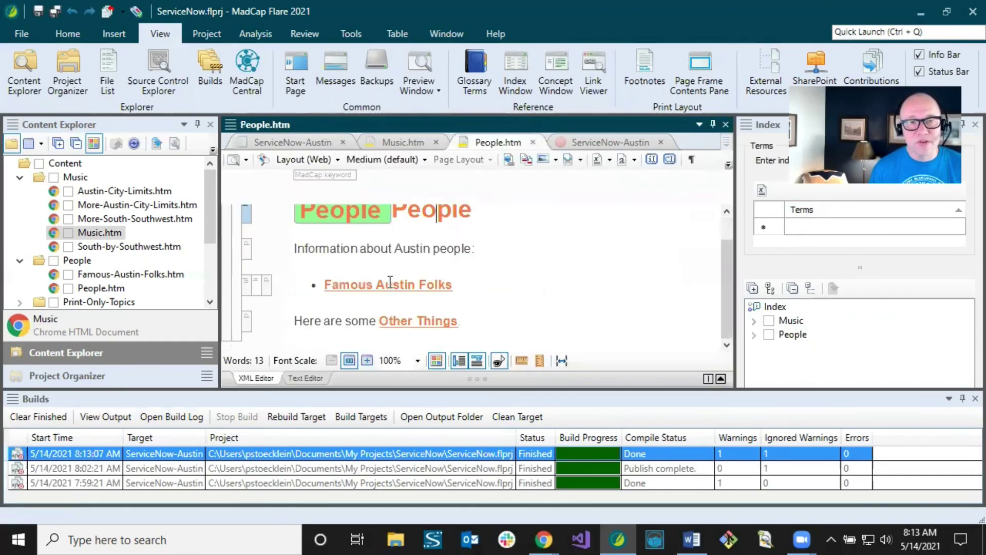
{"action": "left_click", "coordinate": [387, 283]}
{"action": "left_click", "coordinate": [417, 319]}
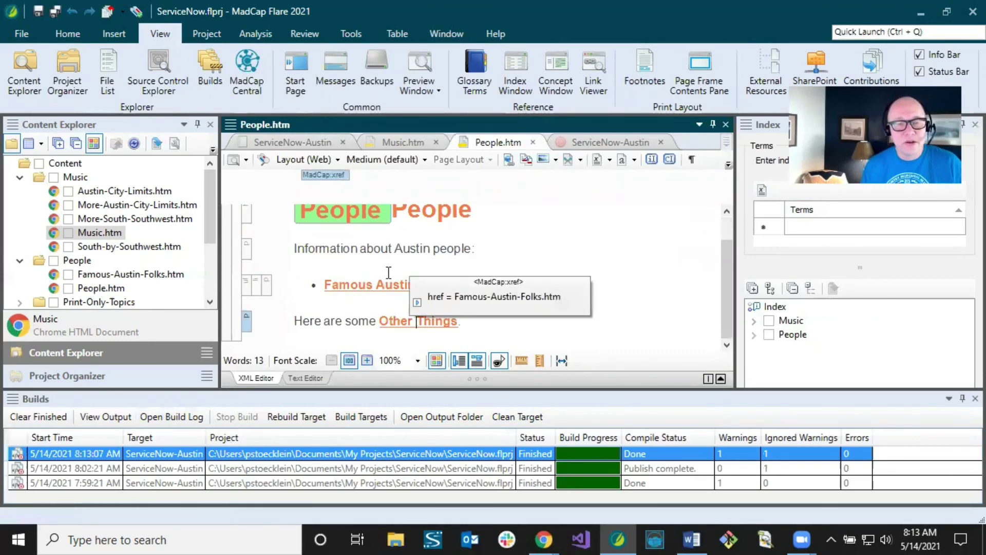
{"action": "left_click", "coordinate": [393, 321]}
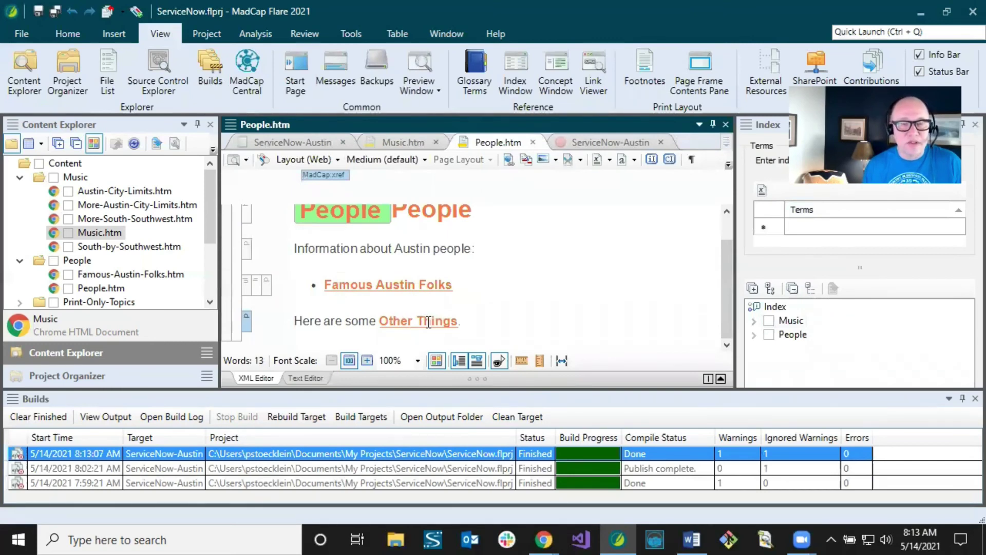
{"action": "left_click", "coordinate": [405, 286]}
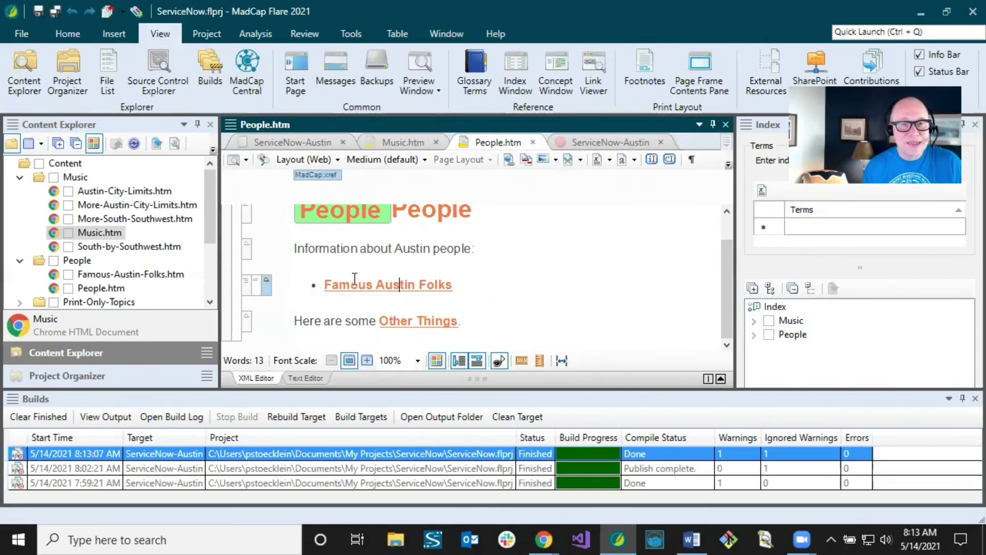
{"action": "left_click_drag", "start_coordinate": [325, 286], "coordinate": [457, 283]}
{"action": "left_click", "coordinate": [451, 319]}
{"action": "left_click_drag", "start_coordinate": [380, 322], "coordinate": [460, 316]}
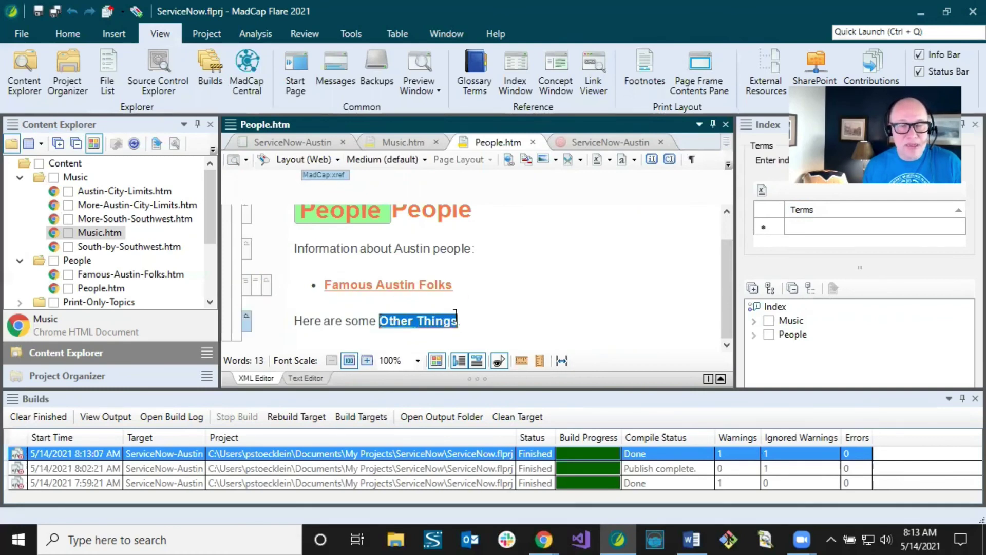
{"action": "left_click", "coordinate": [484, 320]}
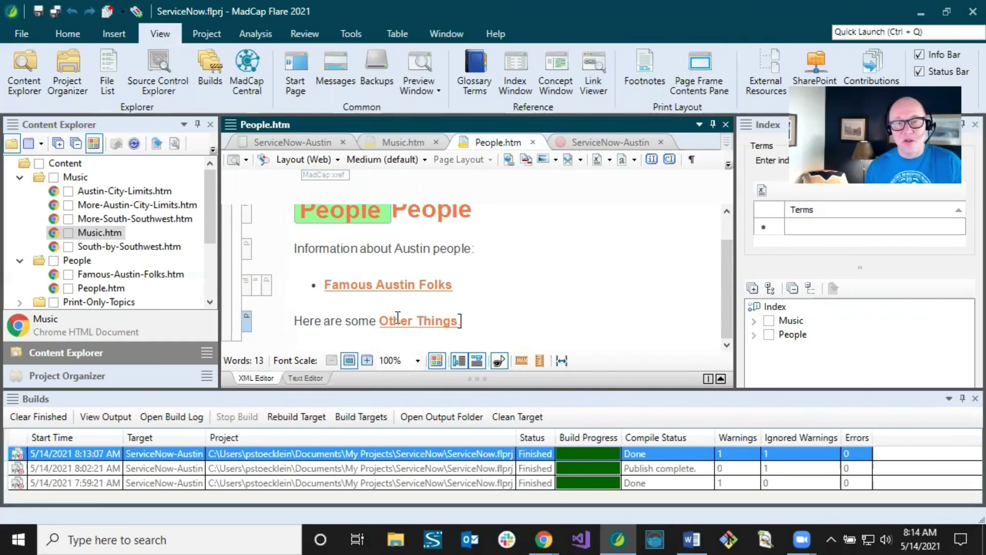
{"action": "left_click", "coordinate": [460, 320]}
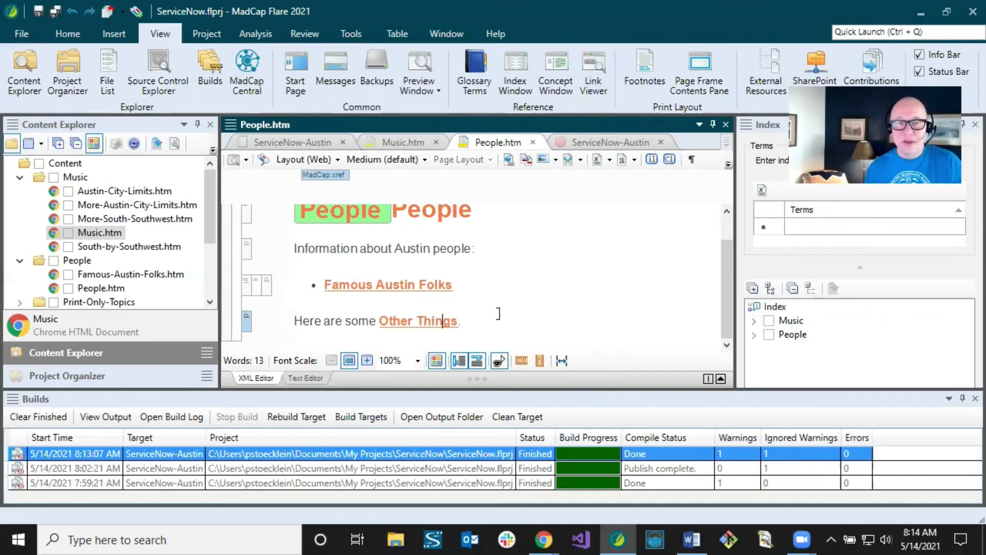
{"action": "mouse_move", "coordinate": [433, 324]}
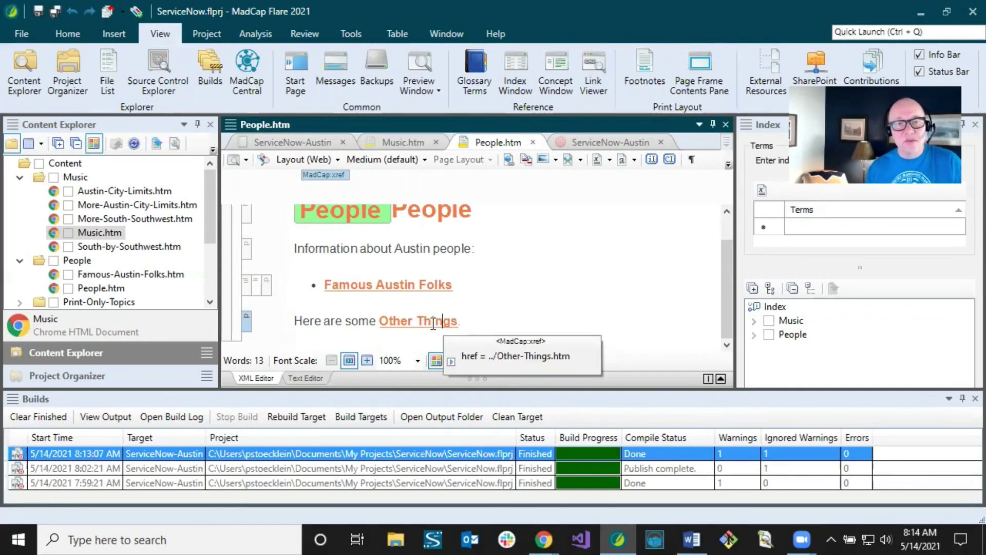
{"action": "left_click", "coordinate": [482, 321]}
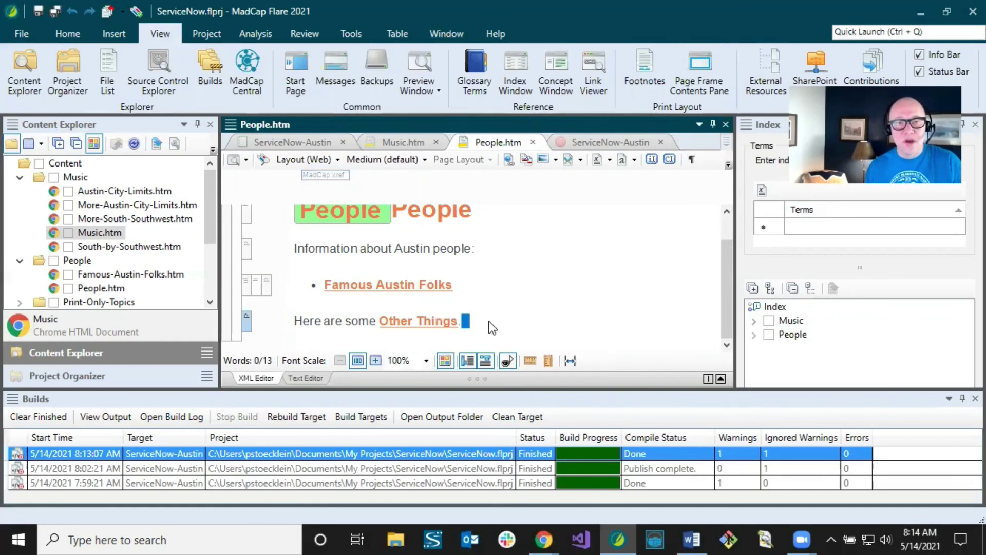
{"action": "key", "text": "BackSpace"}
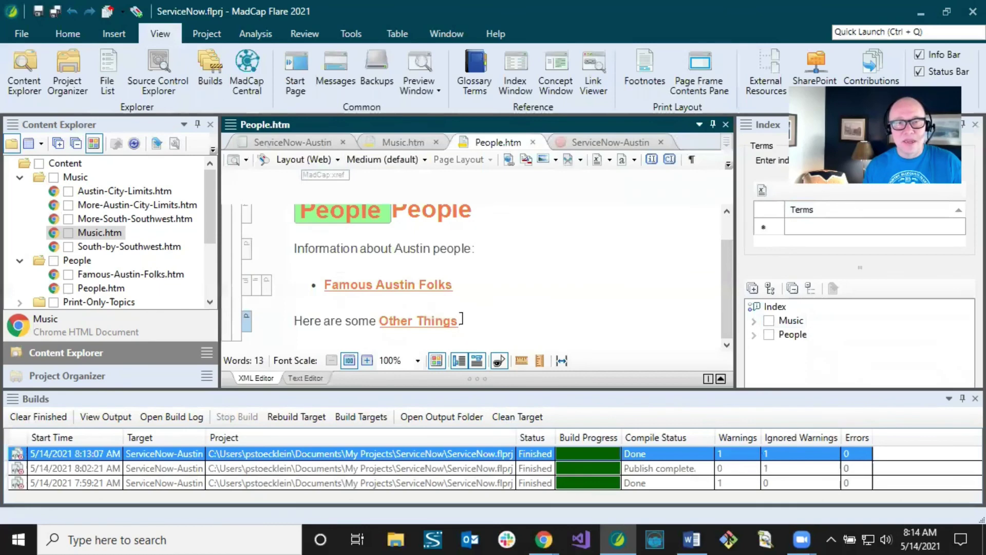
{"action": "left_click", "coordinate": [427, 319]}
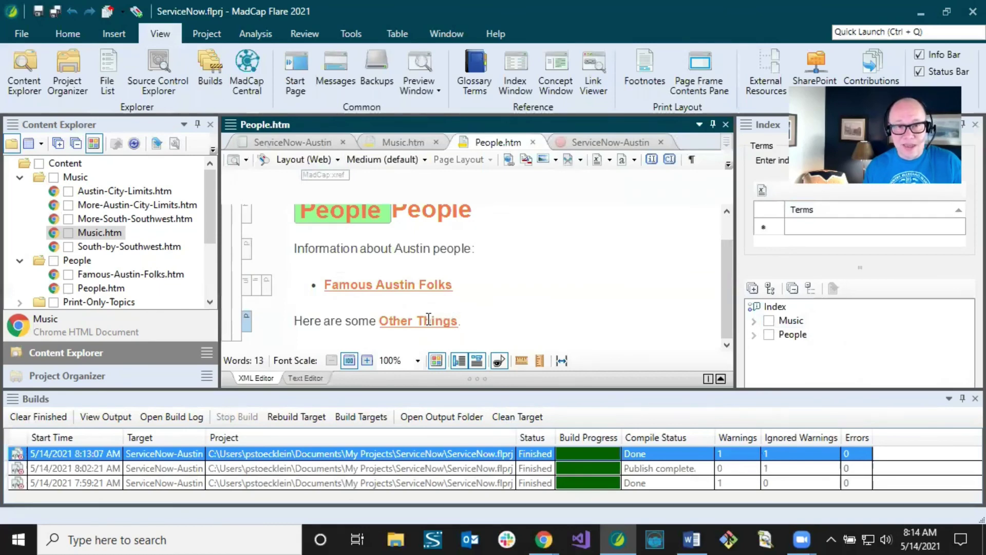
{"action": "left_click", "coordinate": [394, 319]}
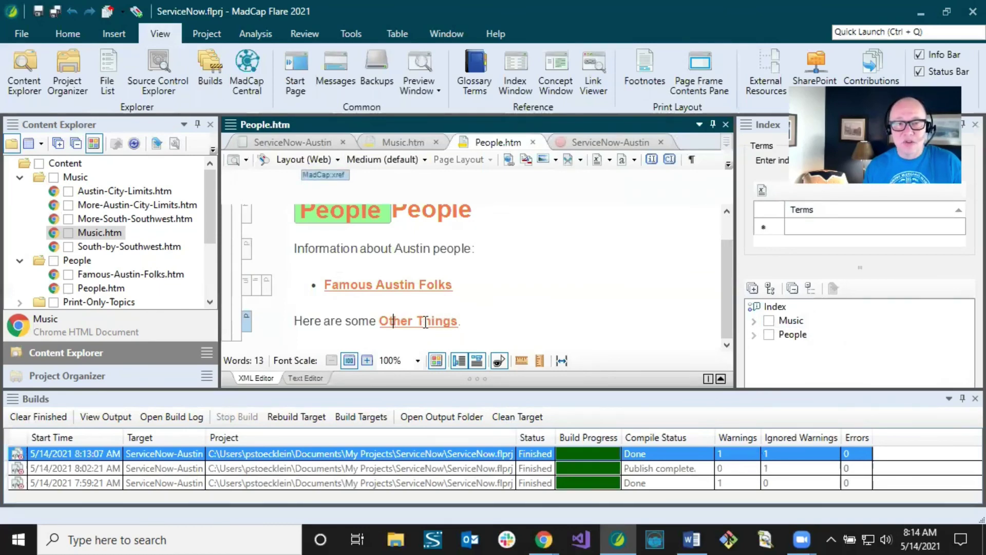
{"action": "key", "text": "Left"}
{"action": "key", "text": "Left"}
{"action": "key", "text": "Left"}
{"action": "key", "text": "Left"}
{"action": "key", "text": "Left"}
{"action": "key", "text": "Left"}
{"action": "key", "text": "Left"}
{"action": "key", "text": "Left"}
{"action": "key", "text": "Left"}
{"action": "key", "text": "Left"}
{"action": "key", "text": "Left"}
{"action": "key", "text": "Left"}
{"action": "key", "text": "Left"}
{"action": "key", "text": "Left"}
{"action": "key", "text": "Left"}
{"action": "key", "text": "Left"}
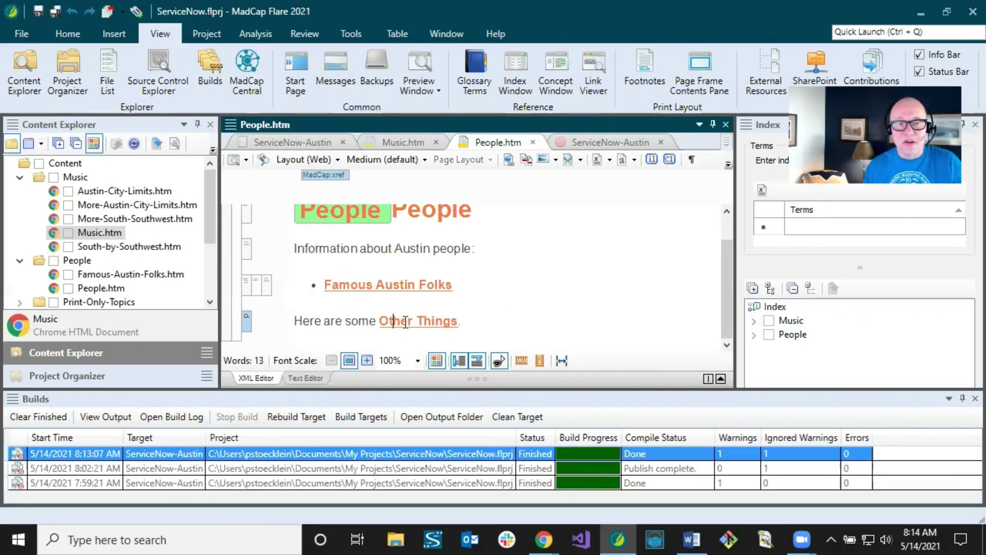
{"action": "left_click", "coordinate": [468, 318]}
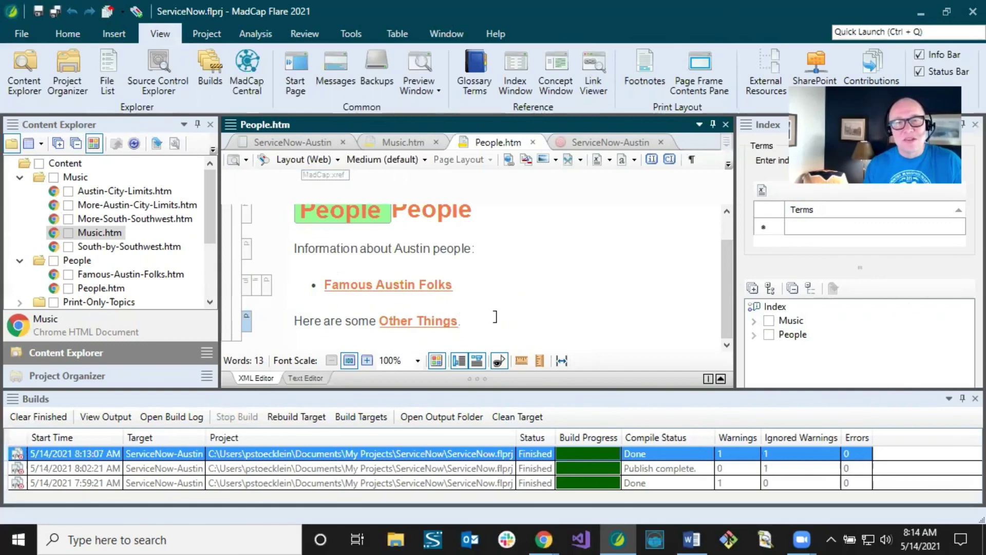
{"action": "left_click", "coordinate": [471, 251]}
{"action": "type", "text": ":"}
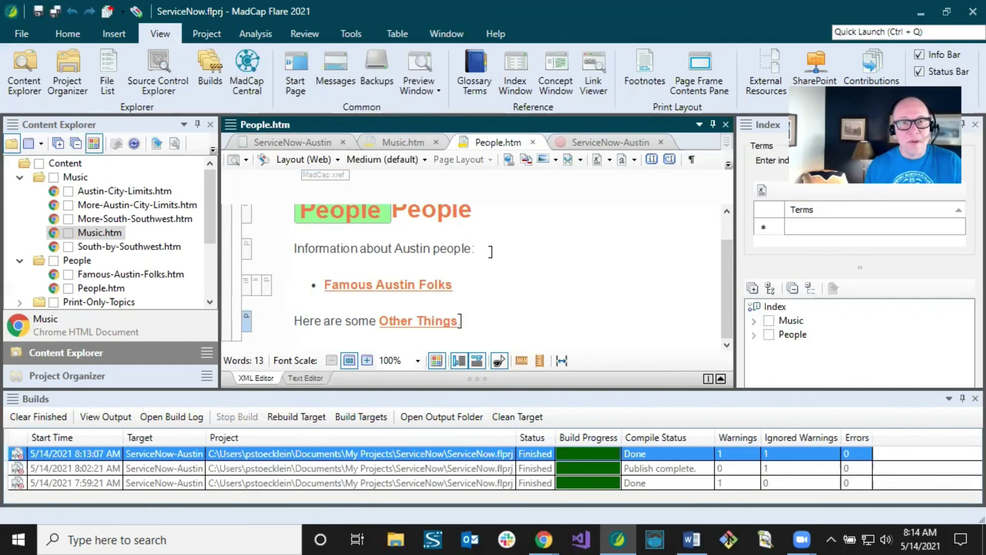
{"action": "type", "text": "."}
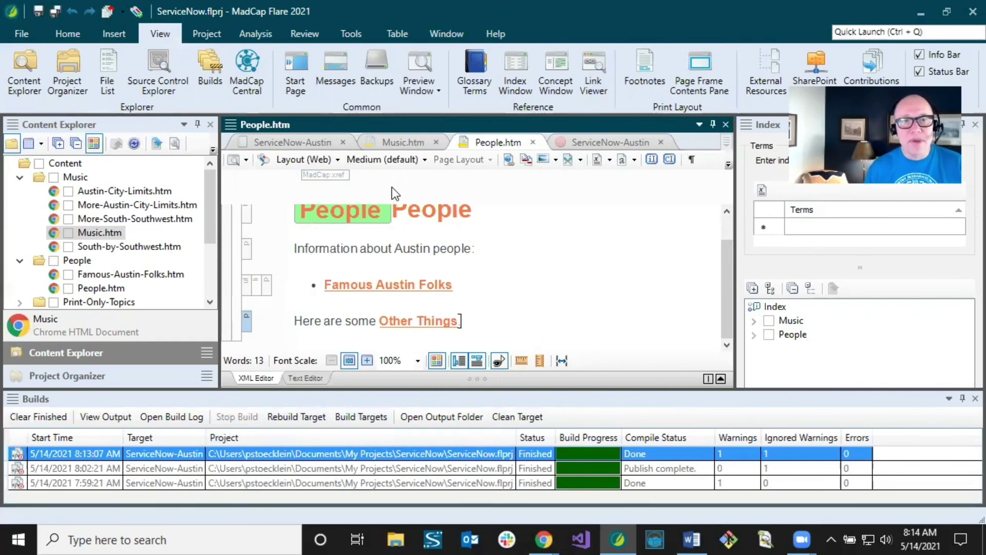
Step: Publish the ServiceNow-Austin target and select its new entry in the list of builds
{"action": "left_click", "coordinate": [589, 143]}
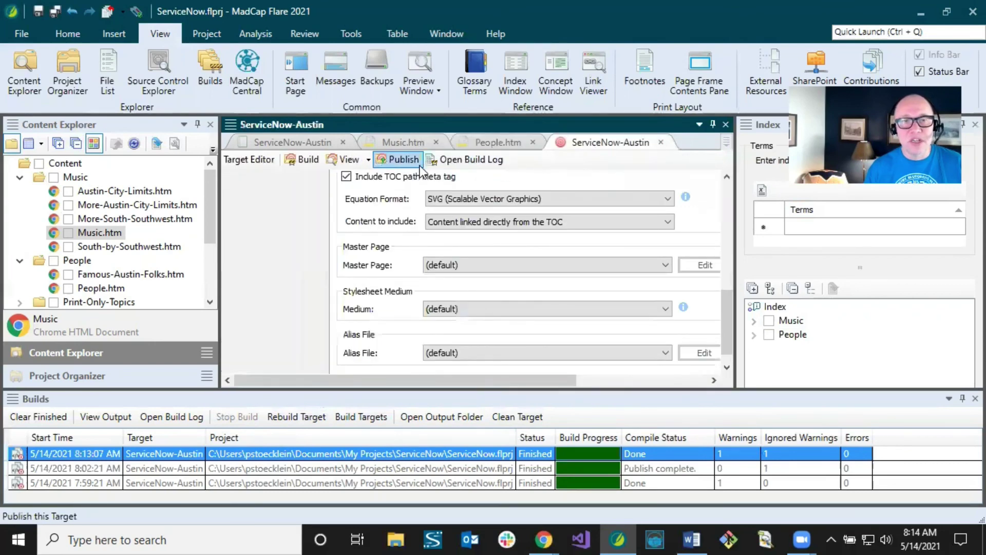
{"action": "left_click", "coordinate": [403, 159]}
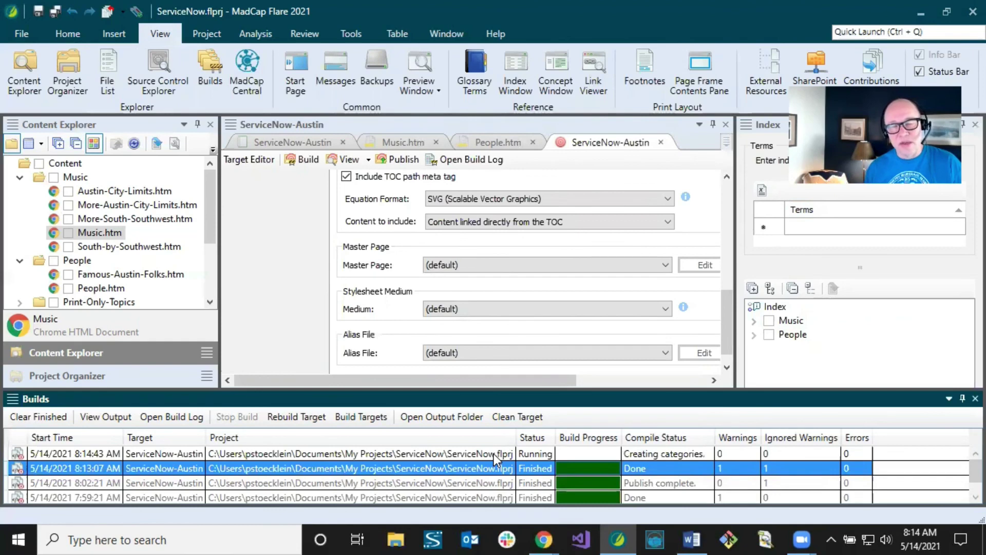
{"action": "left_click", "coordinate": [664, 455]}
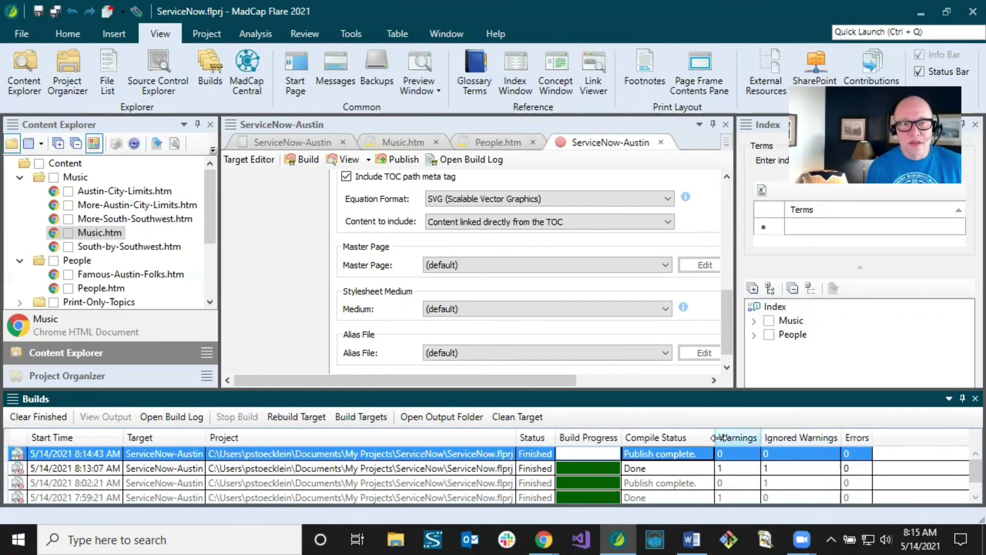
Step: Switch to ServiceNow in Chrome, show the self-service knowledge bases and open the fictionsoft knowledge base
{"action": "left_click", "coordinate": [544, 539]}
{"action": "left_click", "coordinate": [600, 482]}
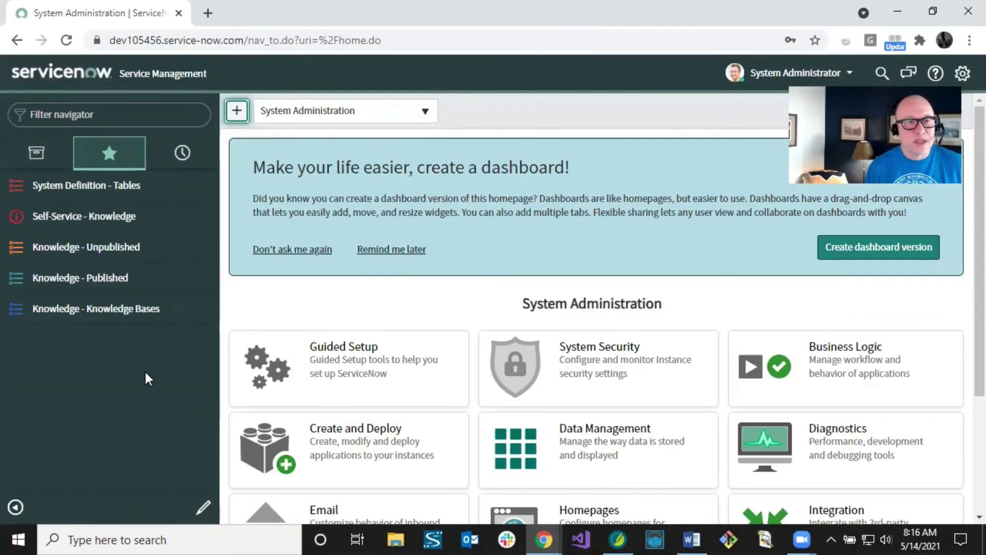
{"action": "left_click", "coordinate": [83, 221]}
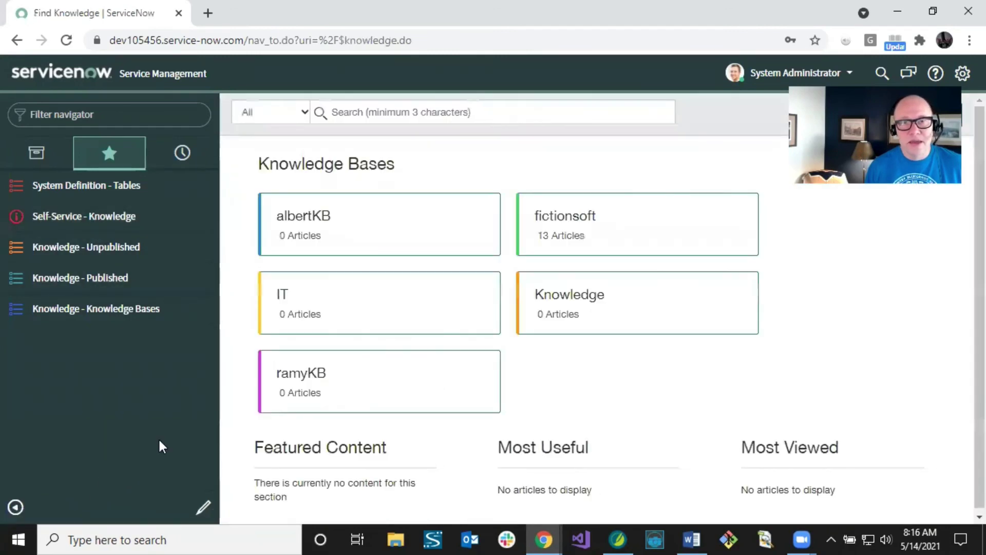
{"action": "left_click", "coordinate": [580, 228]}
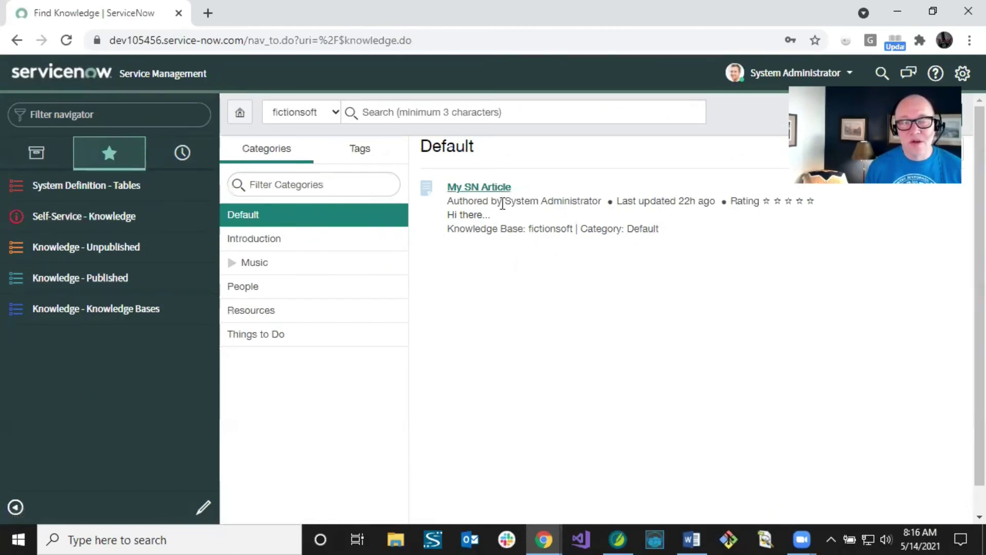
Step: Review the published articles in the Introduction, Music, Austin City Limits and People categories
{"action": "left_click", "coordinate": [263, 246]}
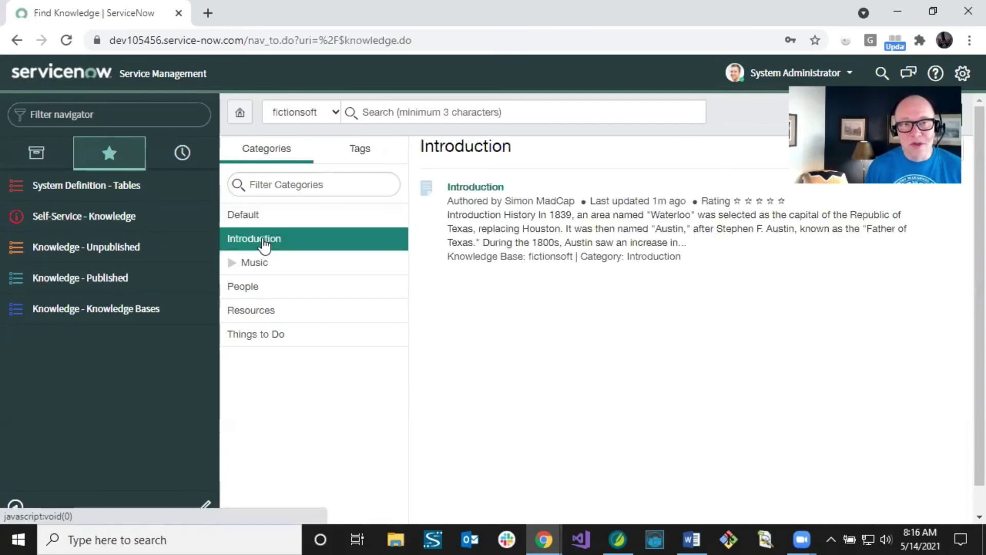
{"action": "left_click", "coordinate": [240, 269]}
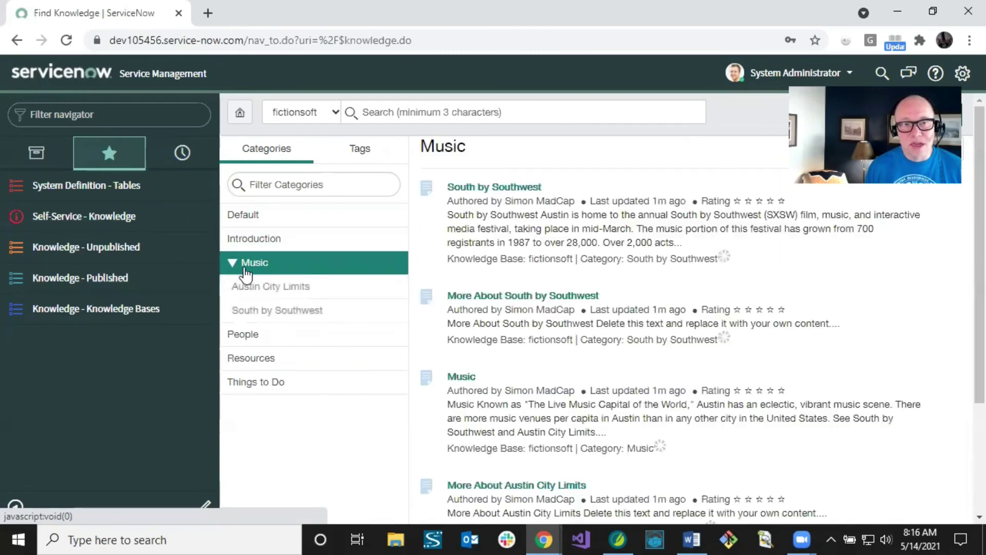
{"action": "left_click", "coordinate": [269, 292]}
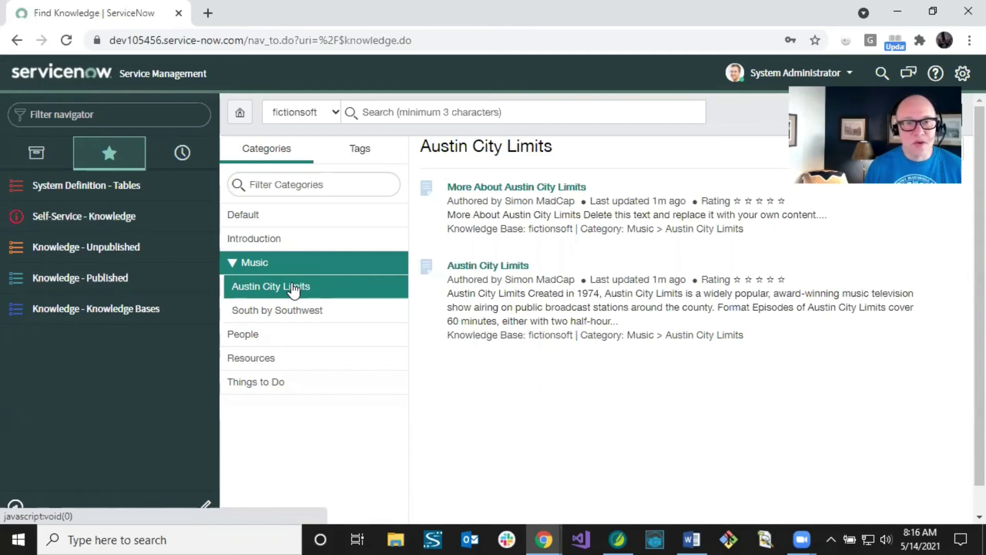
{"action": "left_click", "coordinate": [271, 340]}
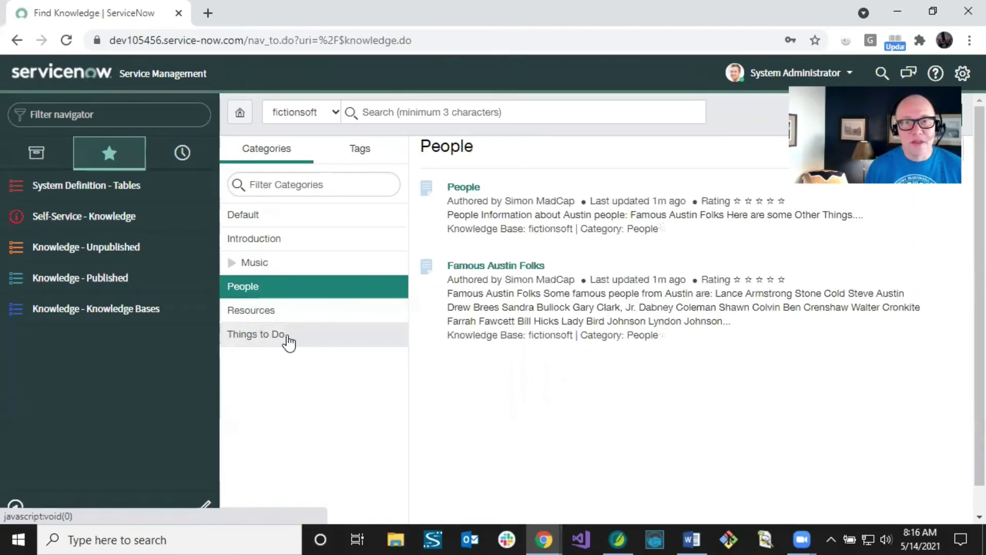
Step: Open the People article and check how its sentence about Other Things was published
{"action": "left_click", "coordinate": [455, 188]}
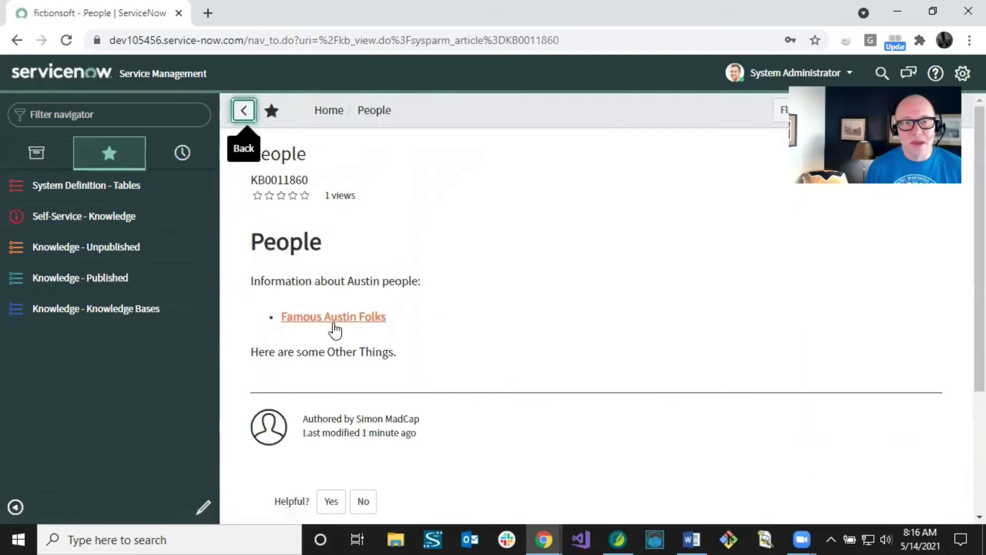
{"action": "left_click_drag", "start_coordinate": [252, 352], "coordinate": [405, 358]}
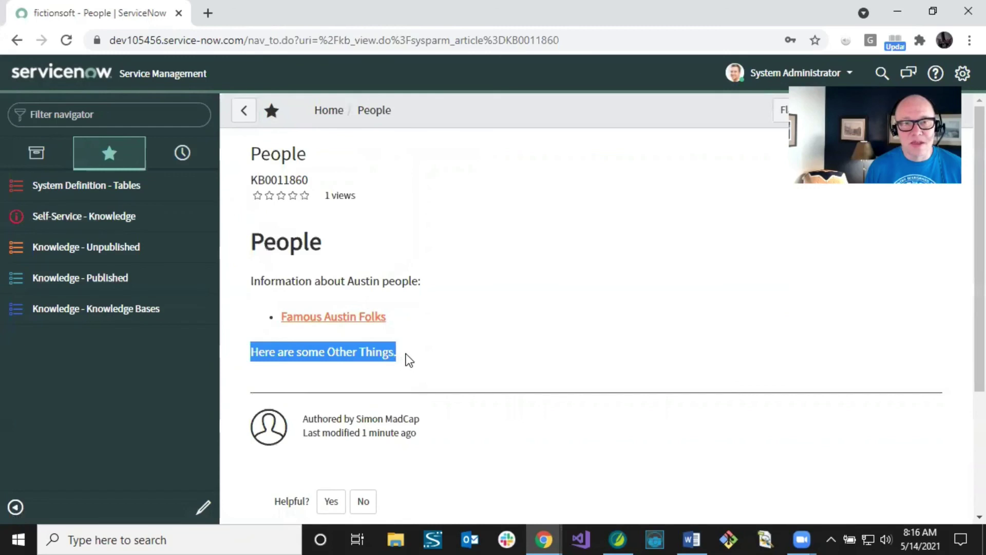
{"action": "left_click", "coordinate": [360, 354]}
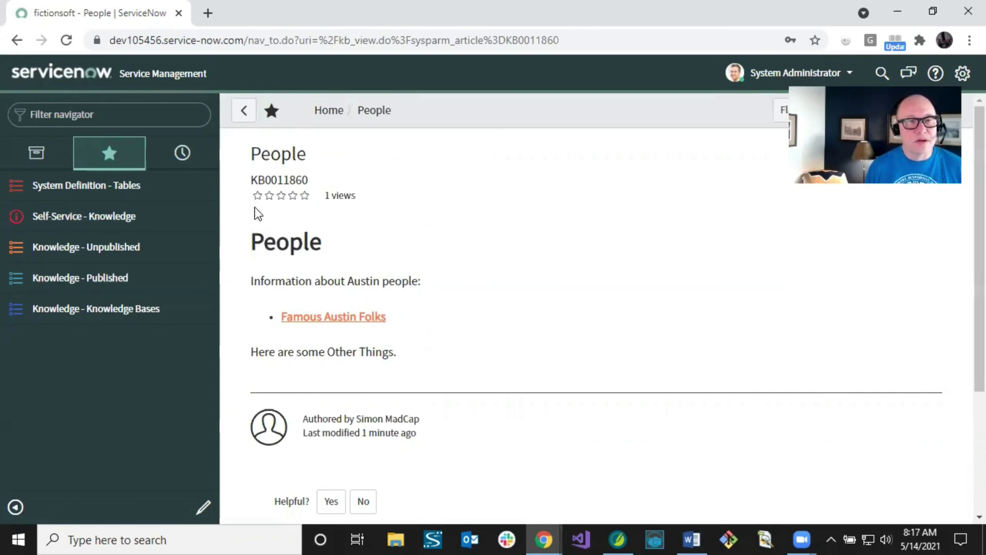
Step: Search the system tables by name for kb_keyword and open the Knowledge keyword table's definition
{"action": "left_click", "coordinate": [125, 186]}
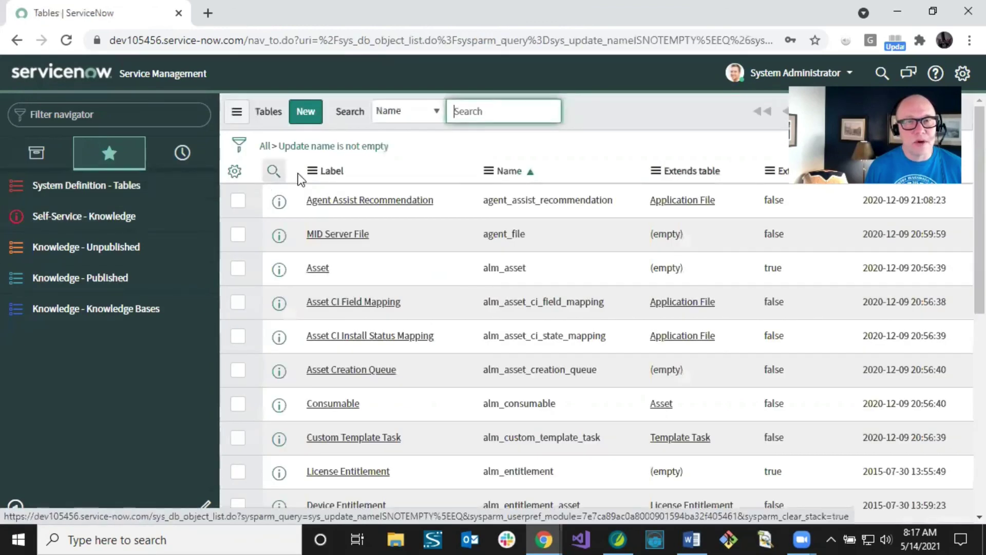
{"action": "type", "text": "k"}
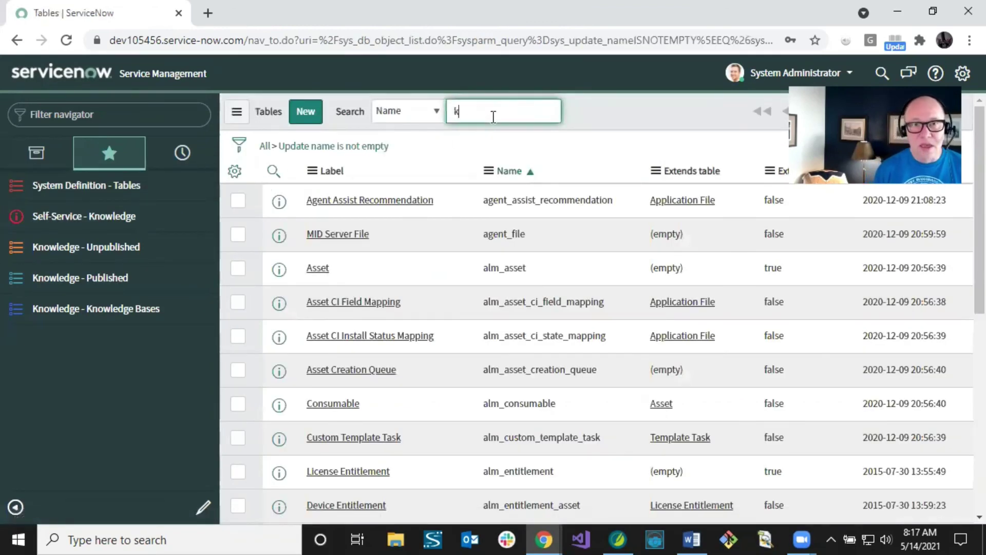
{"action": "type", "text": "b_keyword"}
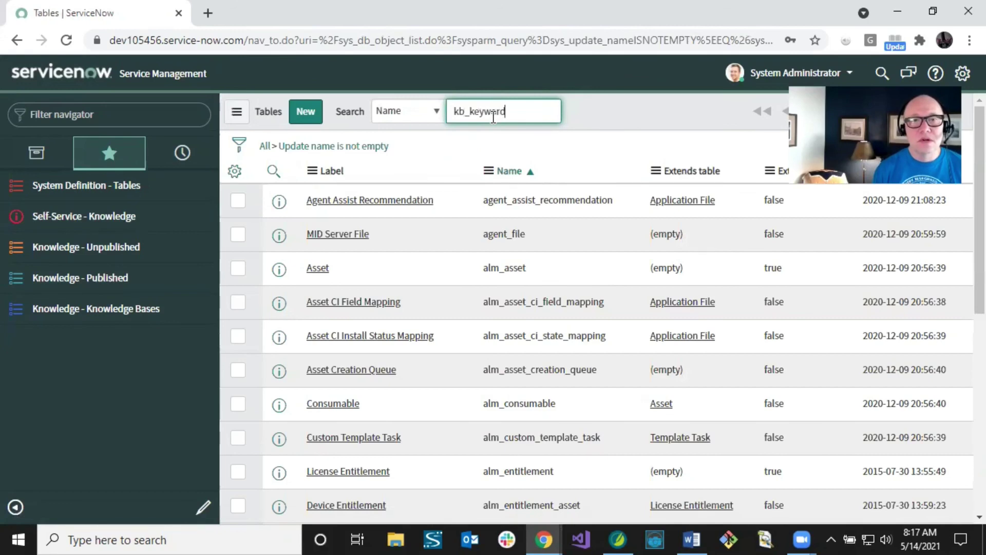
{"action": "key", "text": "Return"}
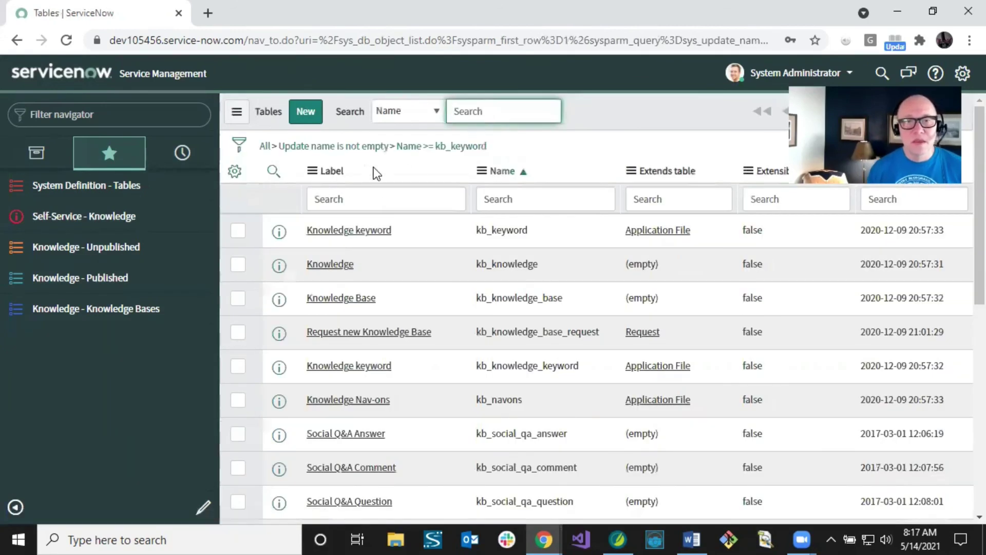
{"action": "left_click", "coordinate": [344, 234]}
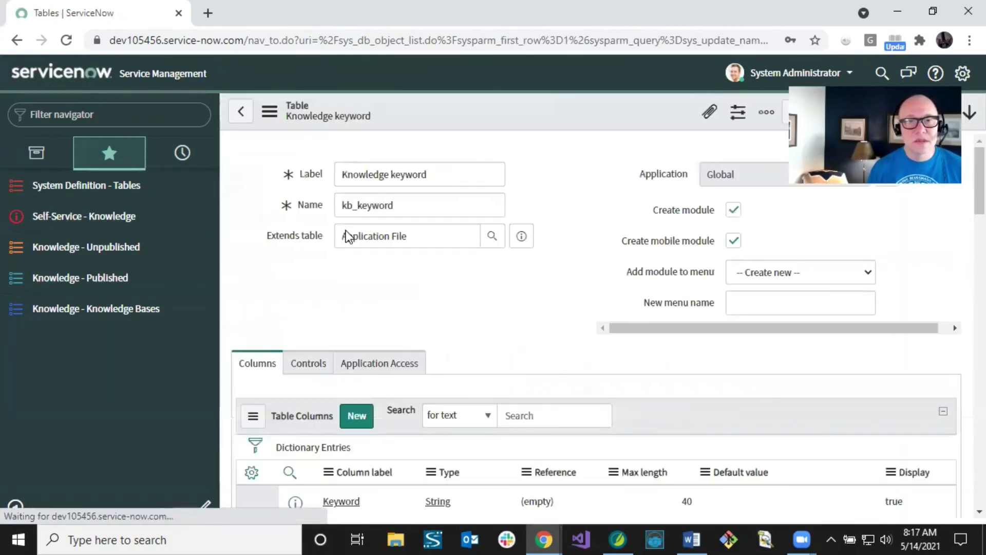
Step: Show the list of records stored in the Knowledge keyword table to check the published keywords
{"action": "scroll", "coordinate": [547, 306], "scroll_direction": "down", "scroll_amount": 10}
{"action": "scroll", "coordinate": [548, 307], "scroll_direction": "down", "scroll_amount": 10}
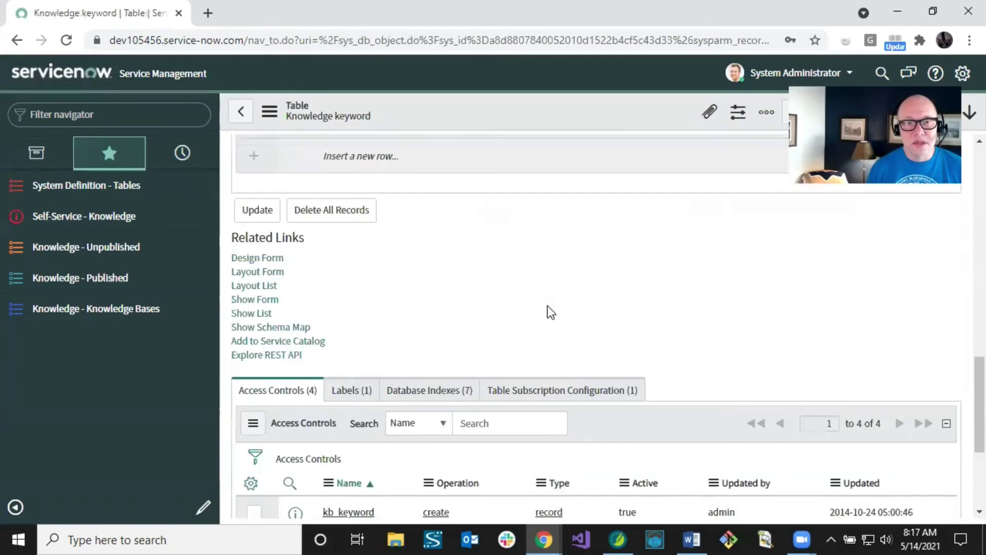
{"action": "left_click", "coordinate": [264, 314]}
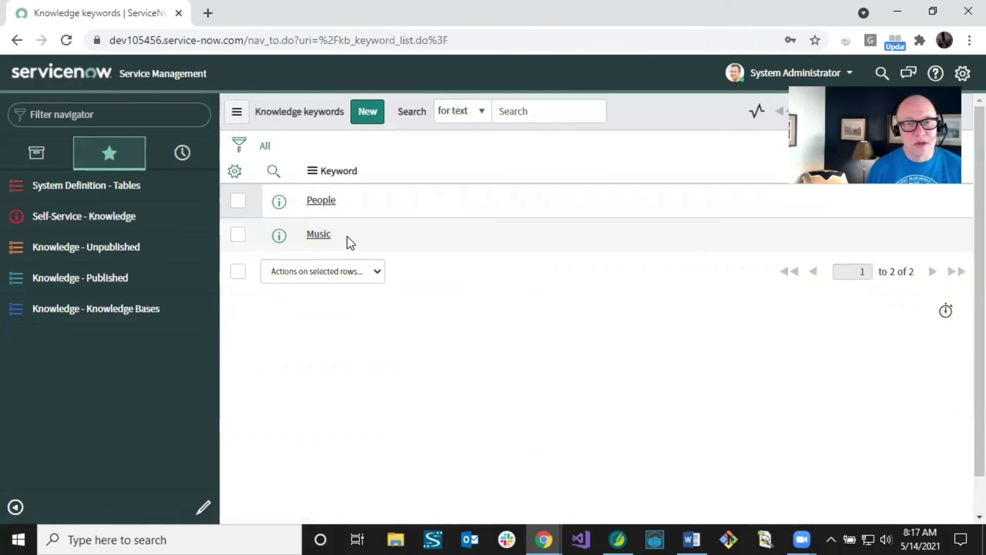
Step: Find the tags modules in the navigator and open the System Definition tags list to check the generated tags
{"action": "left_click", "coordinate": [80, 114]}
{"action": "type", "text": "tags"}
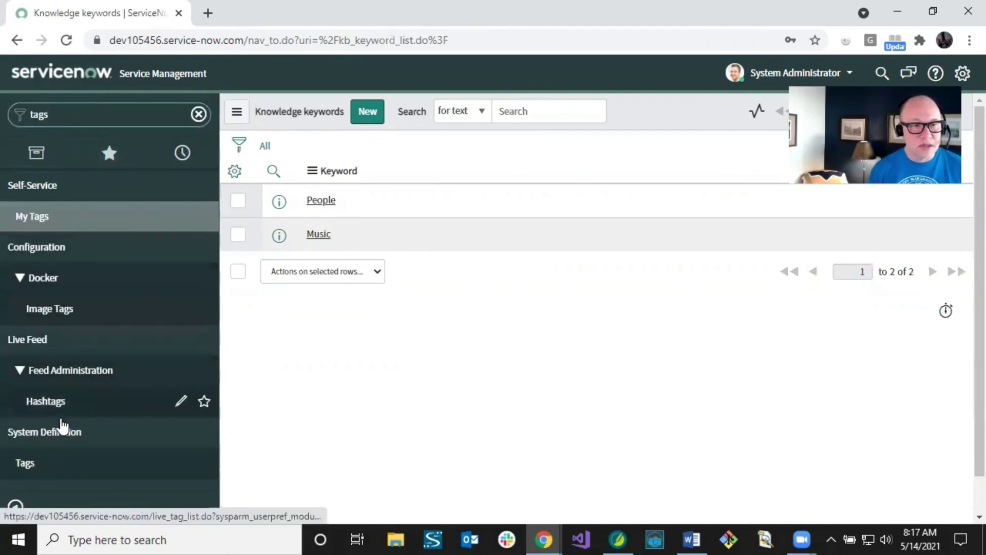
{"action": "left_click", "coordinate": [25, 462]}
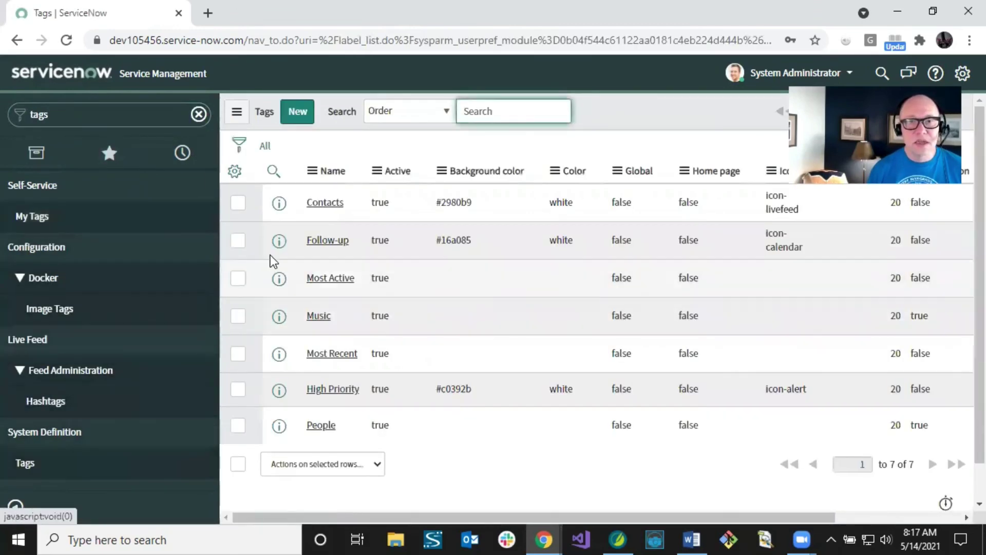
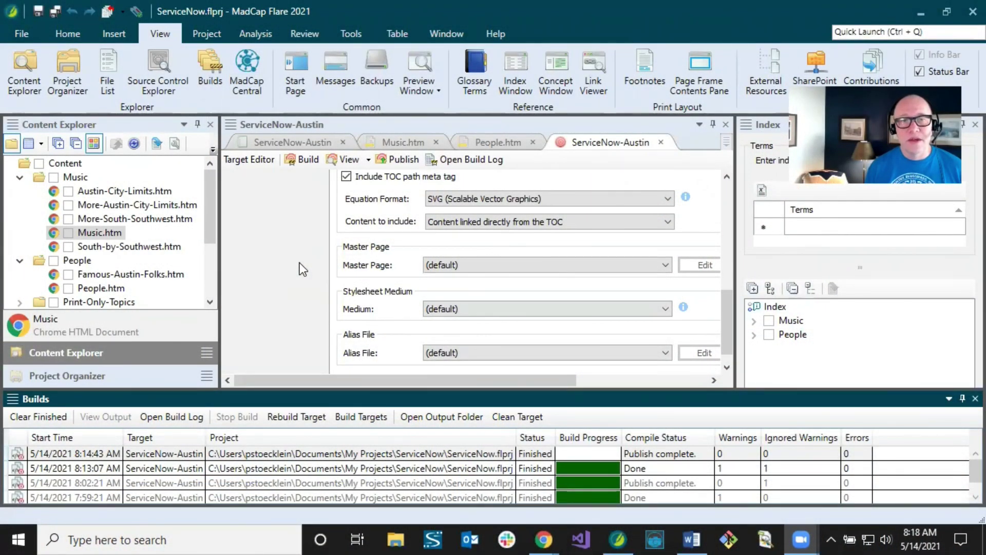
Step: In Flare, set the ServiceNow-Austin target's content to include to "Content linked directly or indirectly from the target" and save
{"action": "left_click", "coordinate": [464, 226]}
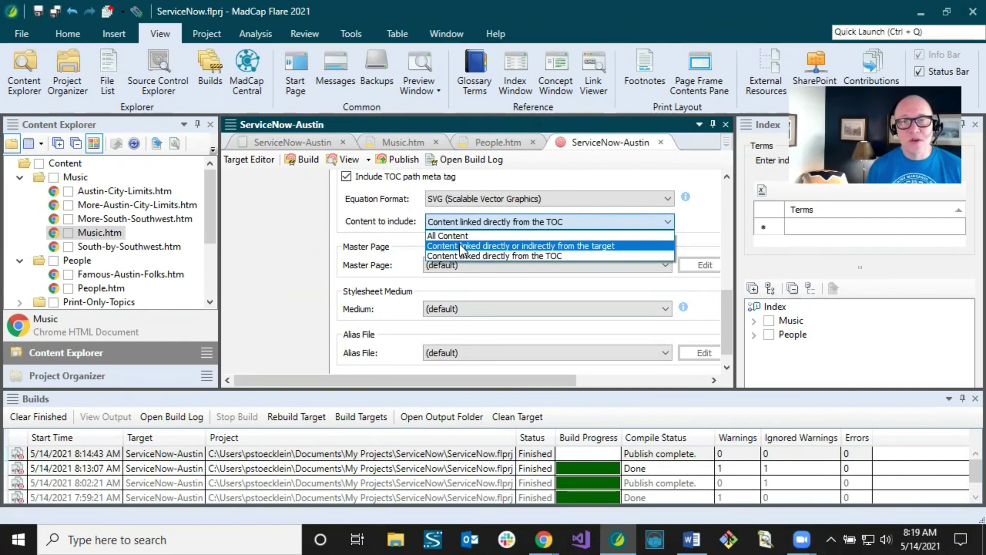
{"action": "left_click", "coordinate": [461, 246]}
{"action": "left_click", "coordinate": [52, 13]}
Step: Rebuild the ServiceNow-Austin target, publish it to ServiceNow and check the status of both jobs
{"action": "left_click", "coordinate": [286, 417]}
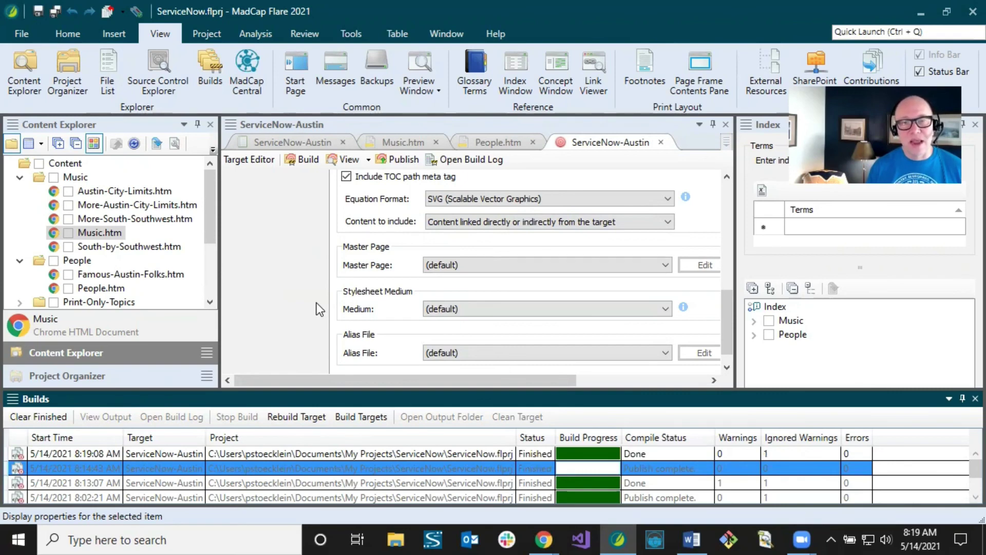
{"action": "left_click", "coordinate": [658, 453]}
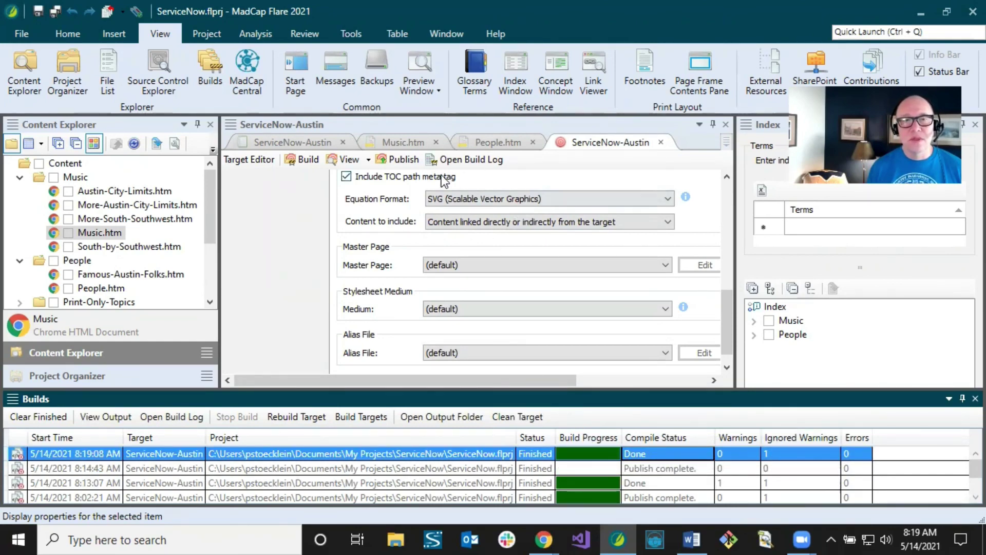
{"action": "left_click", "coordinate": [403, 159]}
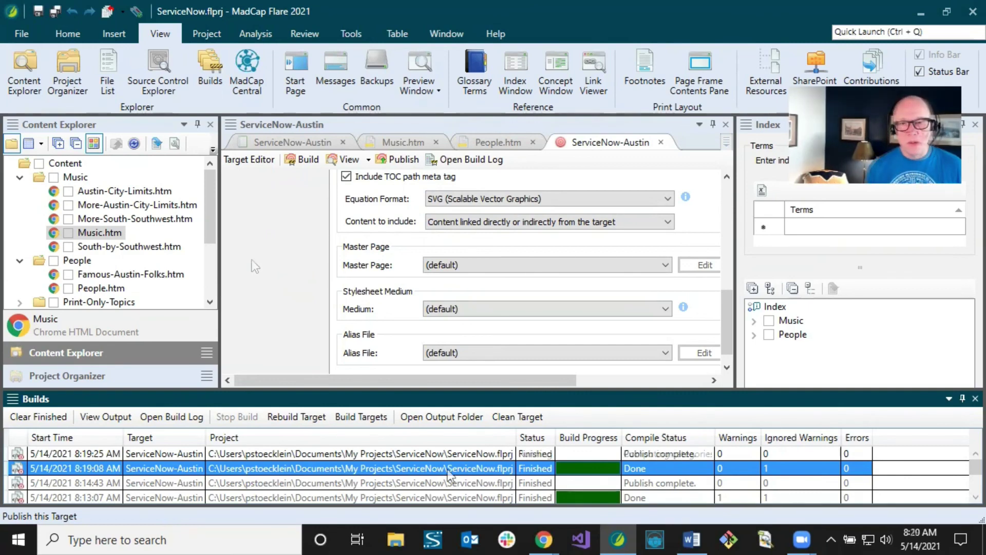
{"action": "left_click", "coordinate": [637, 454]}
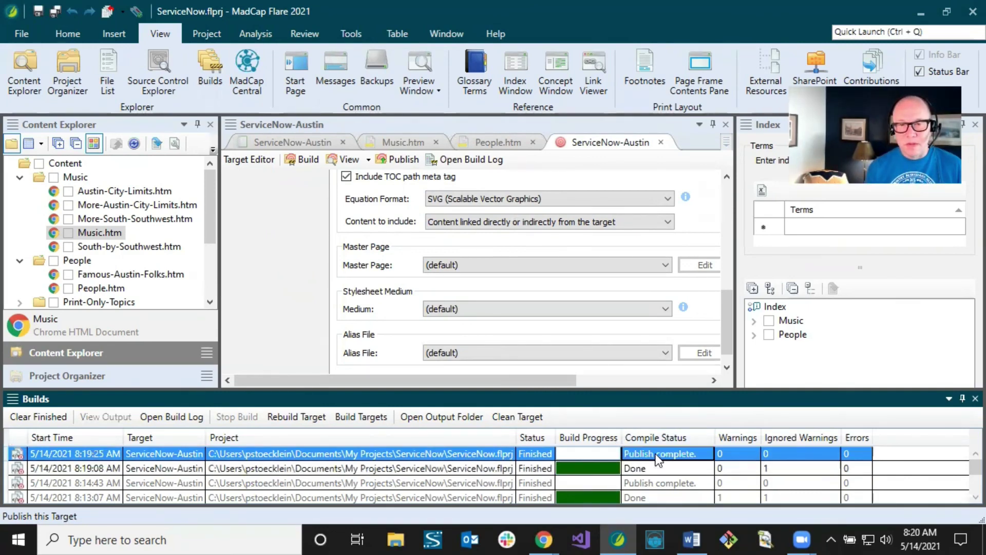
Step: Switch to ServiceNow in Chrome, open the fictionsoft knowledge base and check the Other Things link in the People article
{"action": "left_click", "coordinate": [557, 512]}
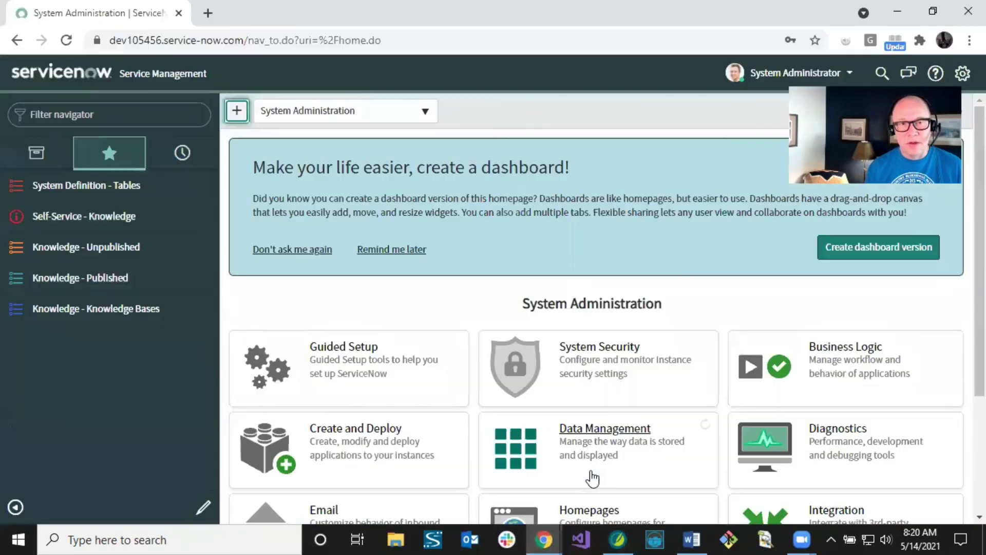
{"action": "left_click", "coordinate": [88, 222]}
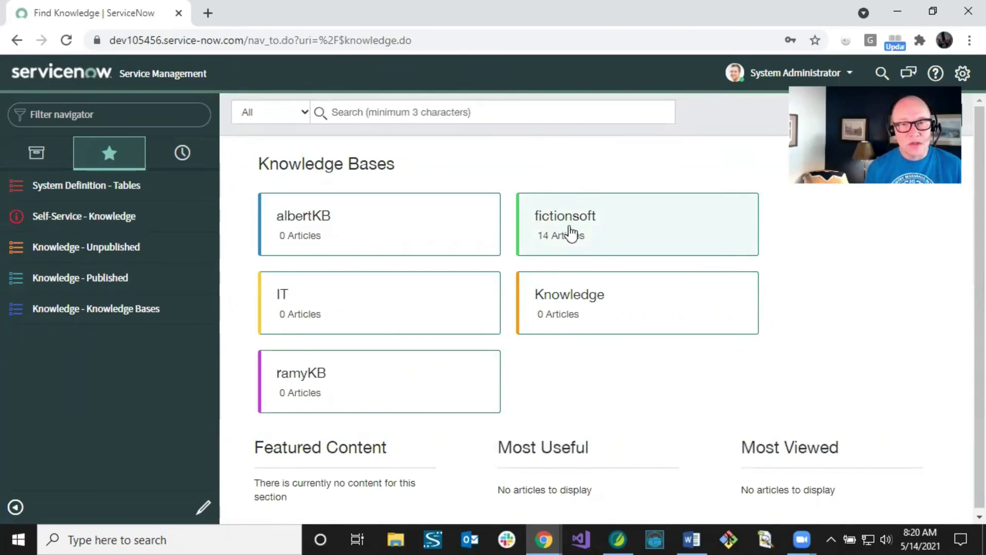
{"action": "left_click", "coordinate": [571, 234]}
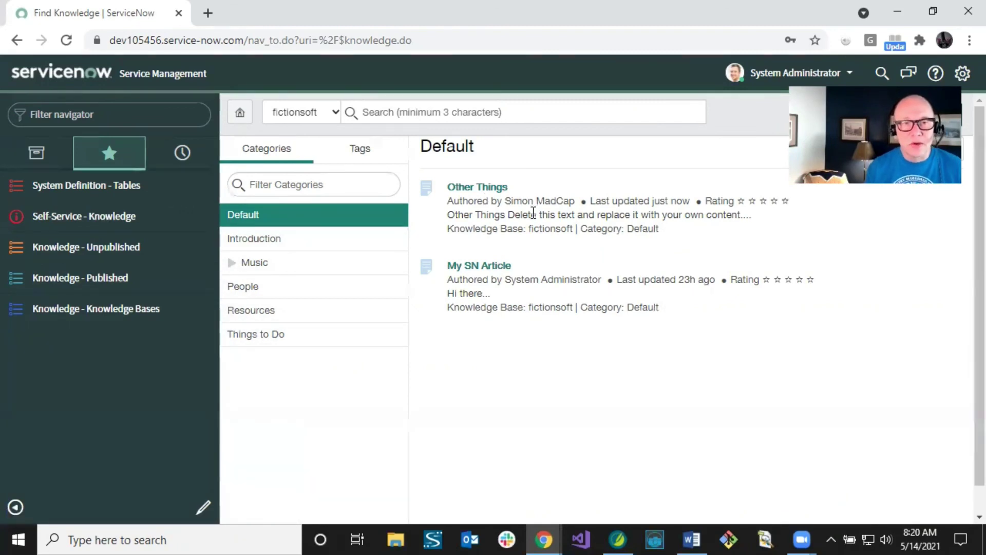
{"action": "left_click", "coordinate": [249, 291]}
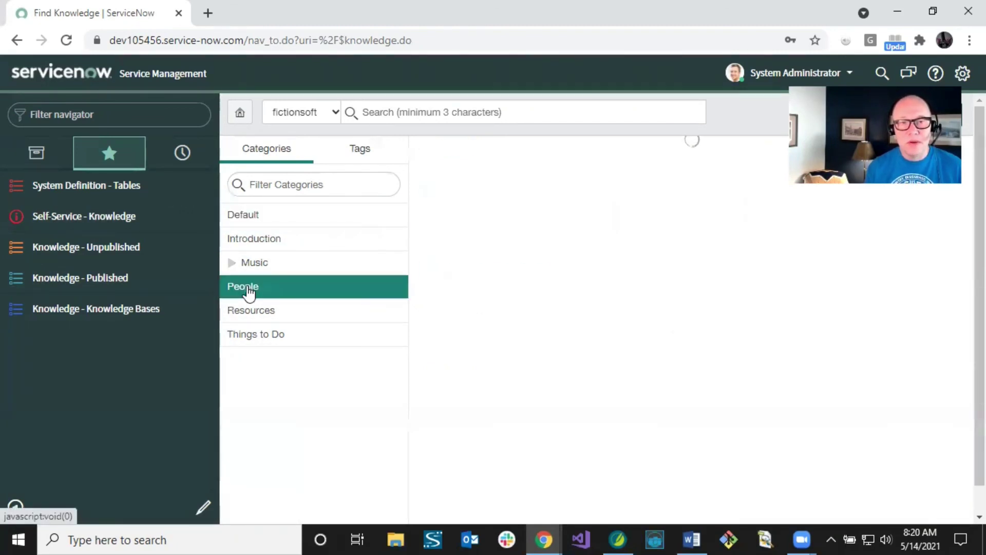
{"action": "left_click", "coordinate": [455, 187]}
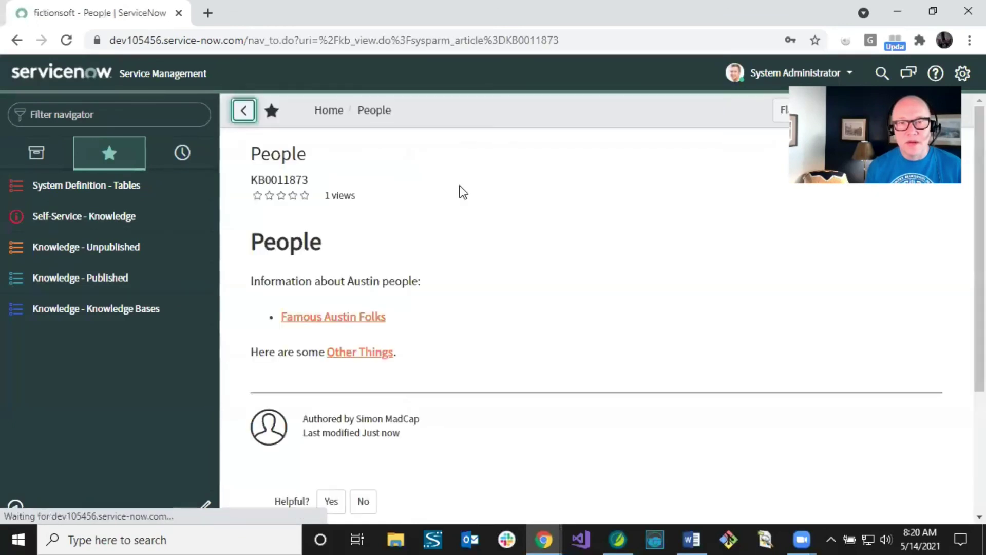